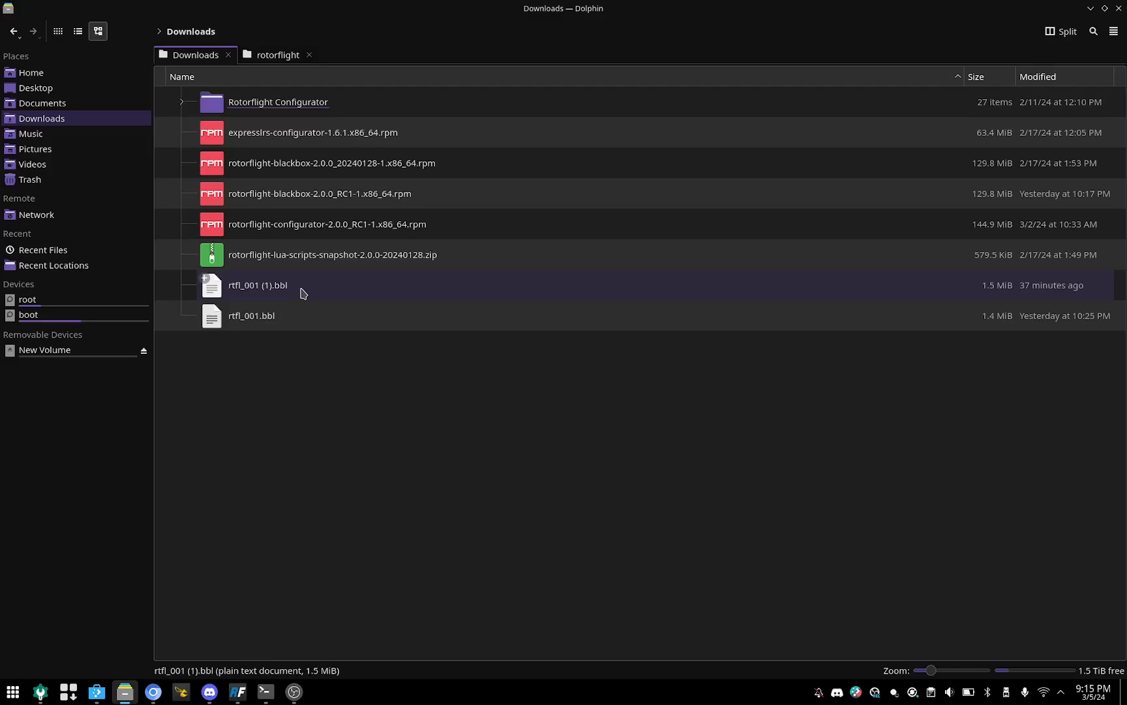
Step: Open the log rtfl_001 (1).bbl in Rotorflight Blackbox and move the playback position to about 00:26.8
double_click(297, 292)
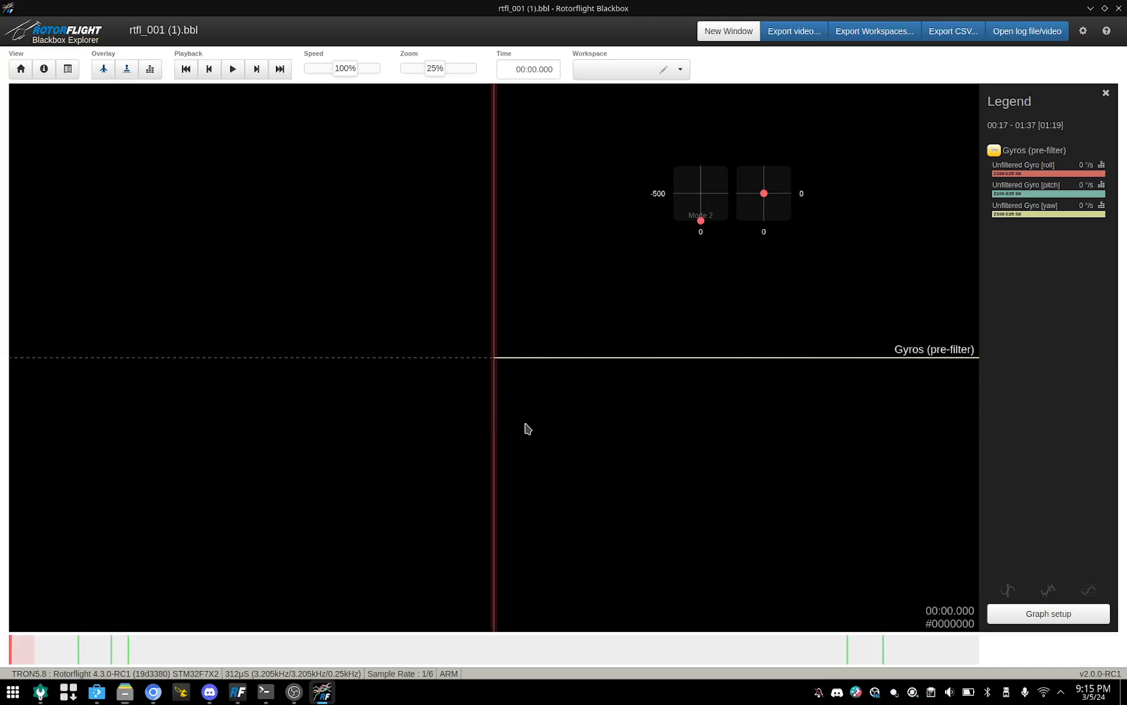
scroll(546, 422, "up", 4)
scroll(548, 427, "up", 1)
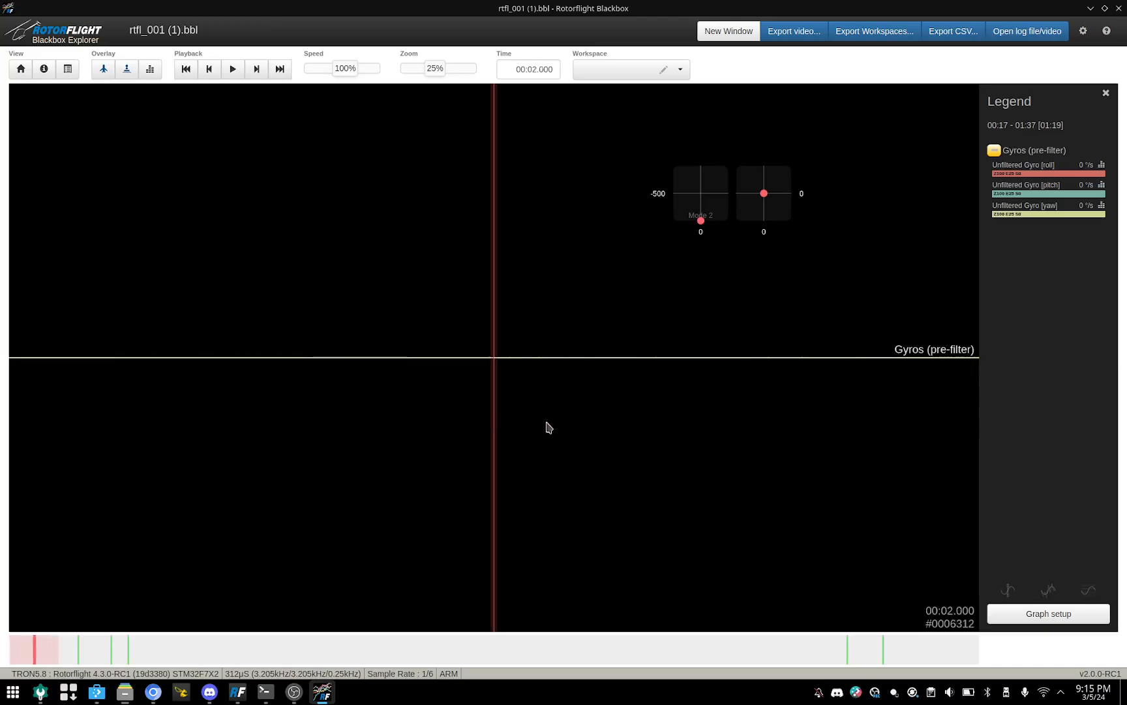
scroll(548, 427, "down", 2)
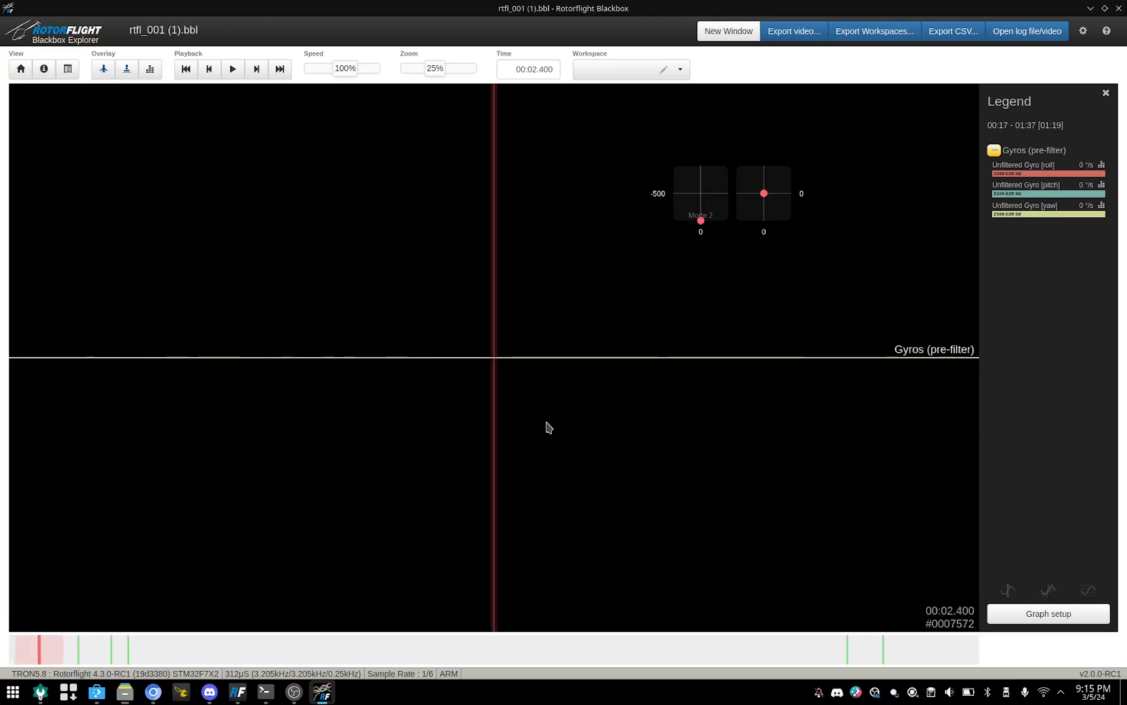
scroll(550, 428, "up", 6)
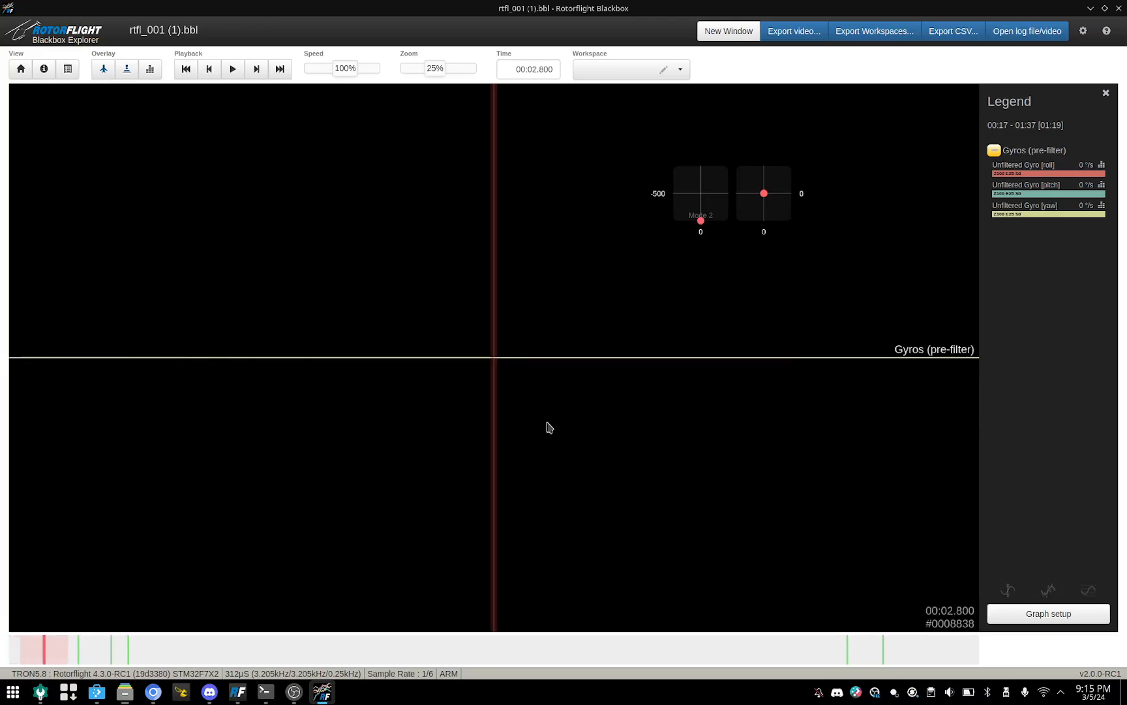
scroll(550, 427, "down", 8)
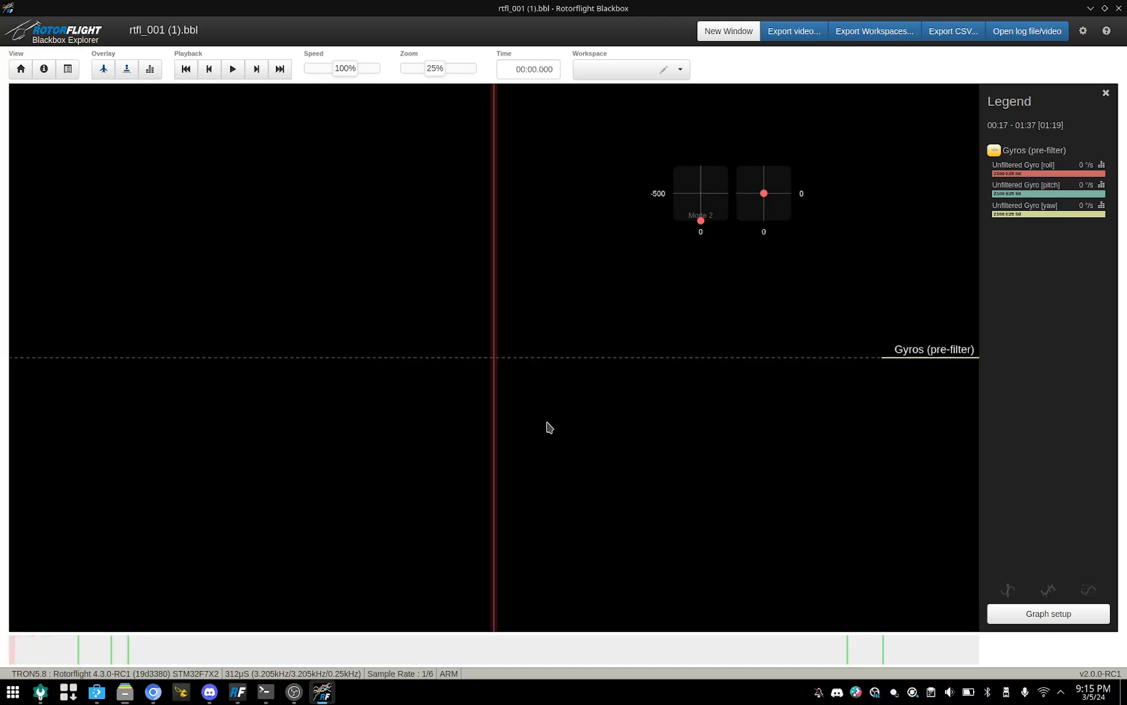
scroll(548, 427, "up", 2)
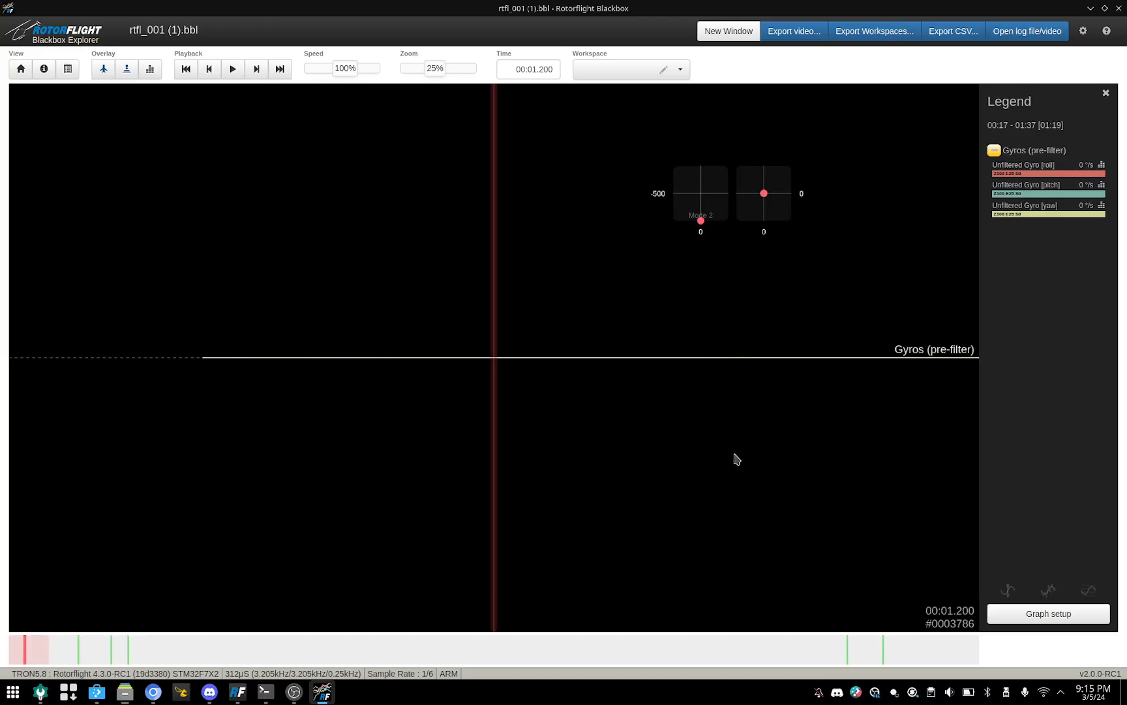
scroll(716, 476, "up", 13)
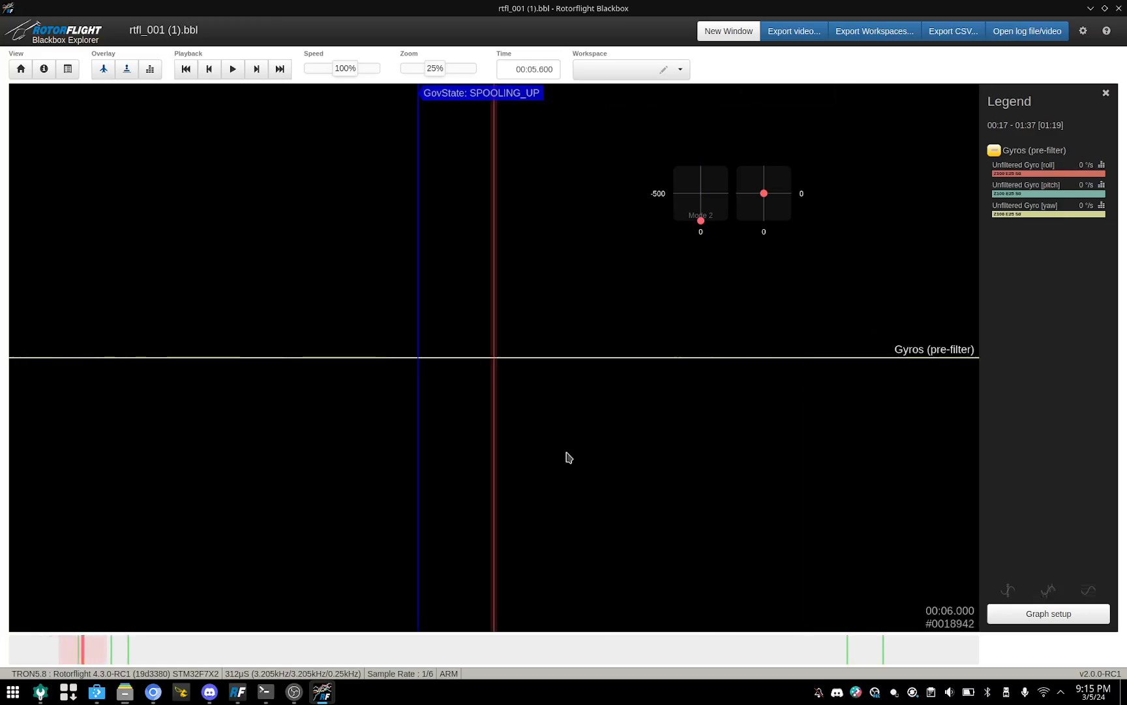
scroll(745, 395, "up", 20)
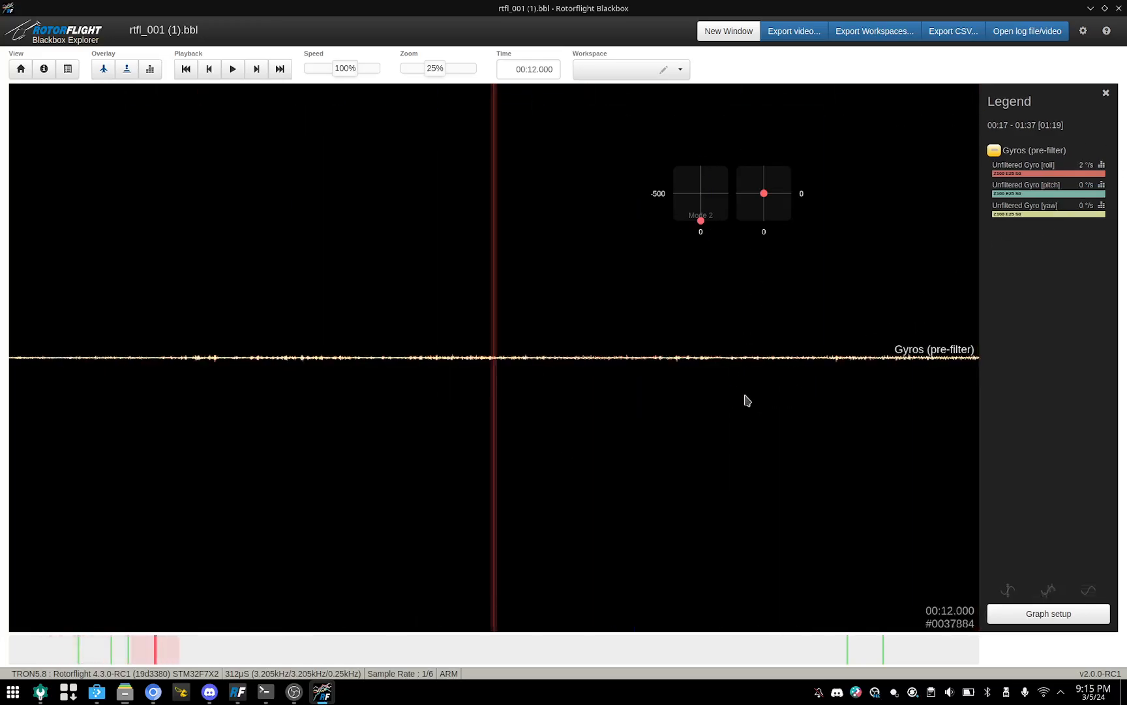
scroll(746, 400, "up", 20)
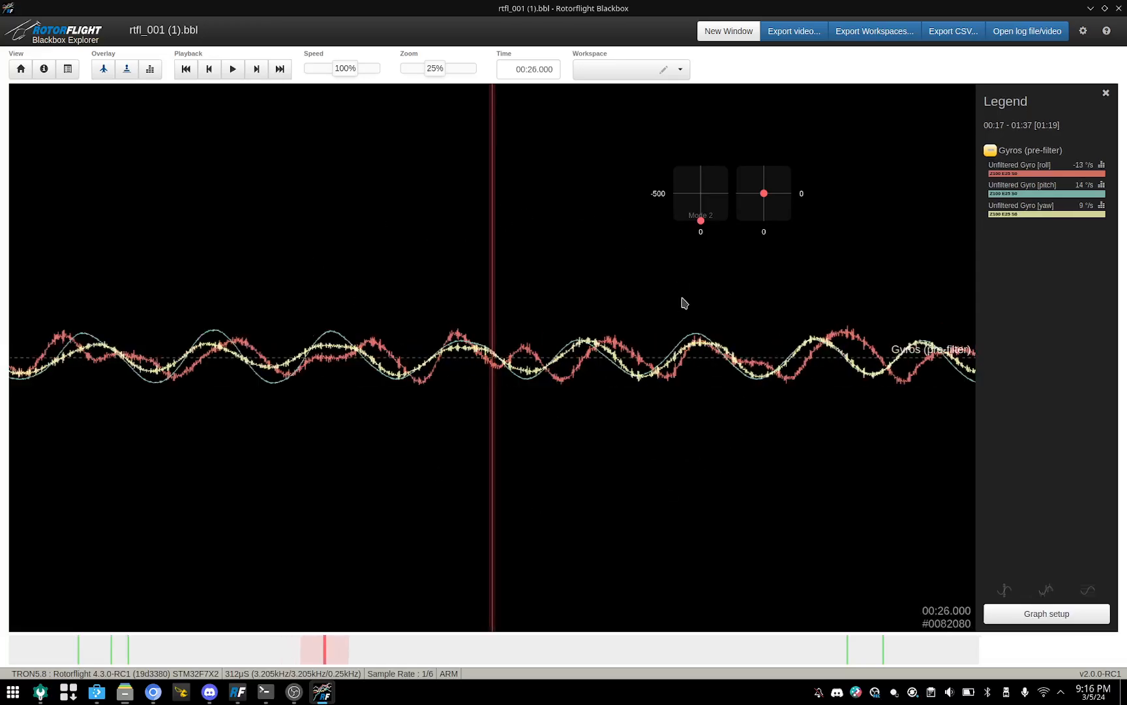
scroll(675, 340, "up", 3)
scroll(672, 353, "down", 1)
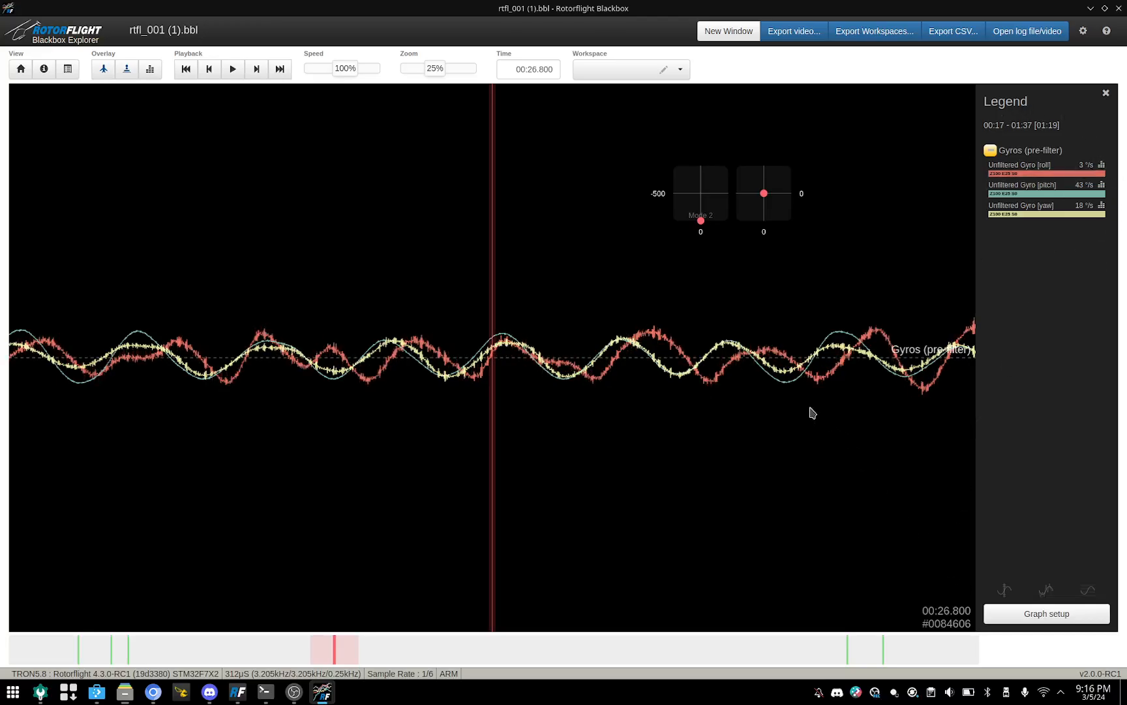
Step: Add the Gyros field to Graph 1 alongside the unfiltered gyro traces and save the graph configuration
left_click(1061, 617)
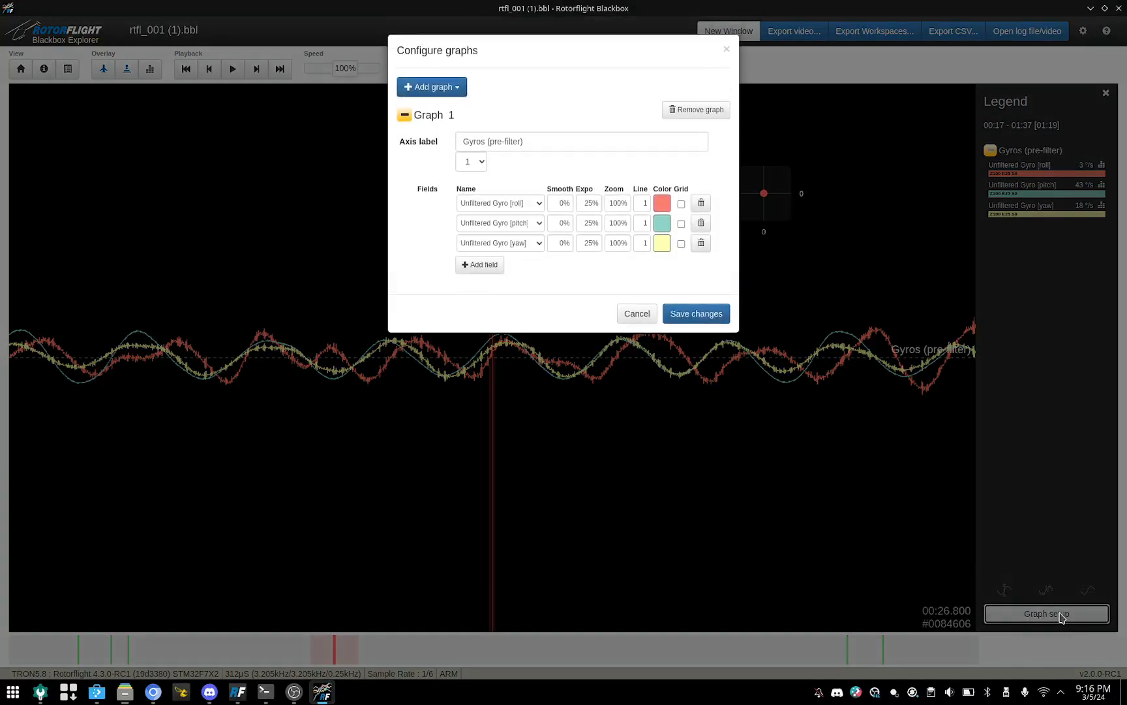
left_click(478, 264)
left_click(538, 263)
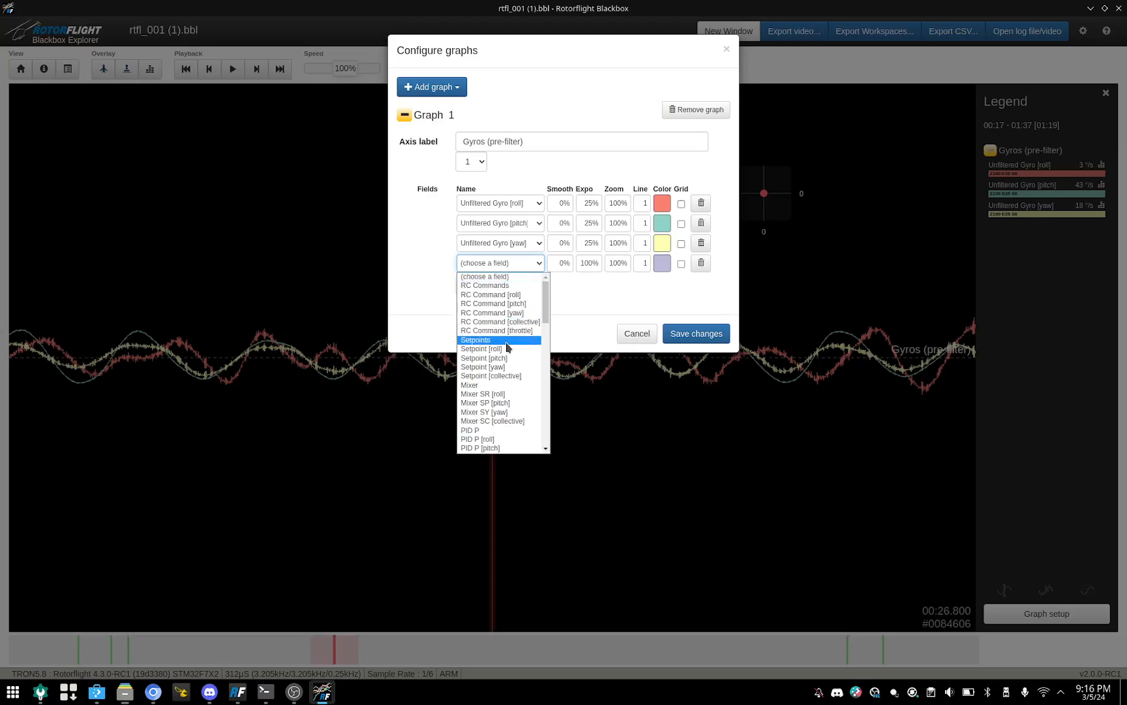
scroll(506, 355, "down", 3)
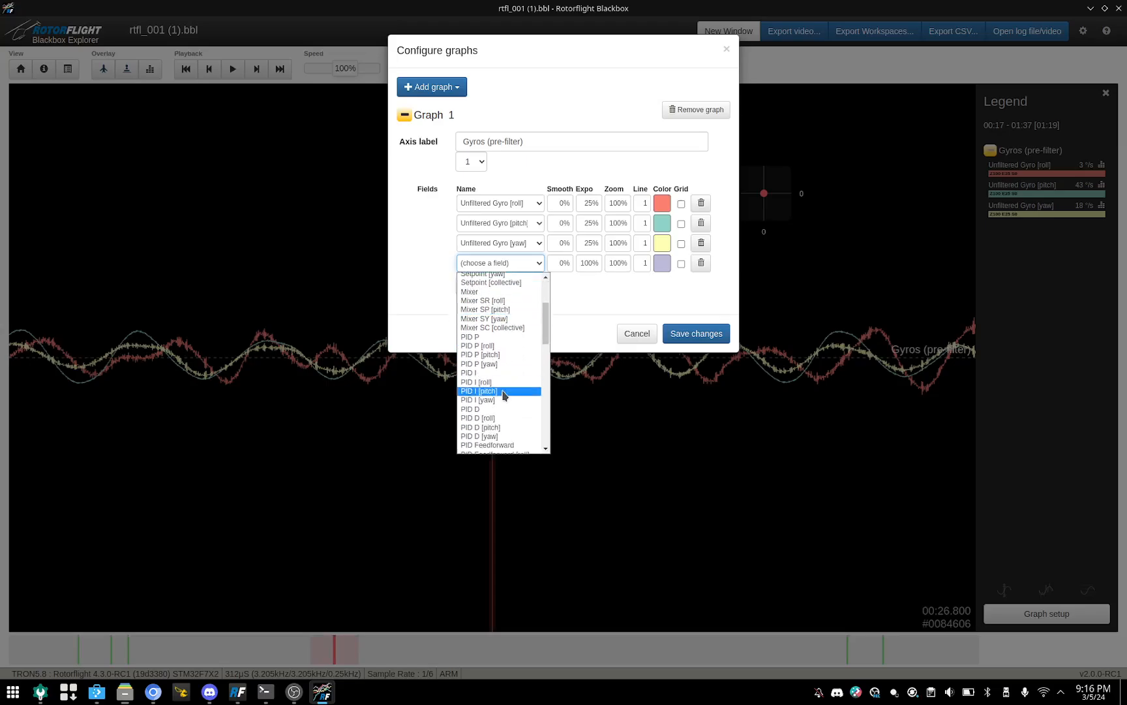
scroll(503, 392, "down", 3)
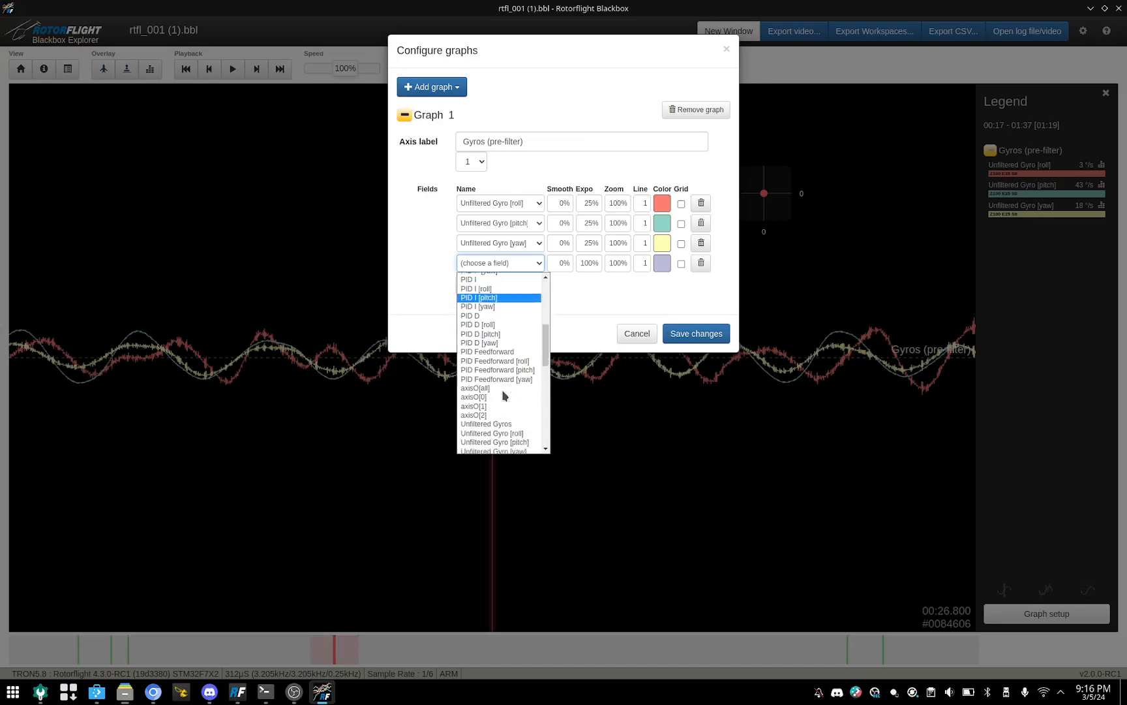
scroll(503, 395, "down", 2)
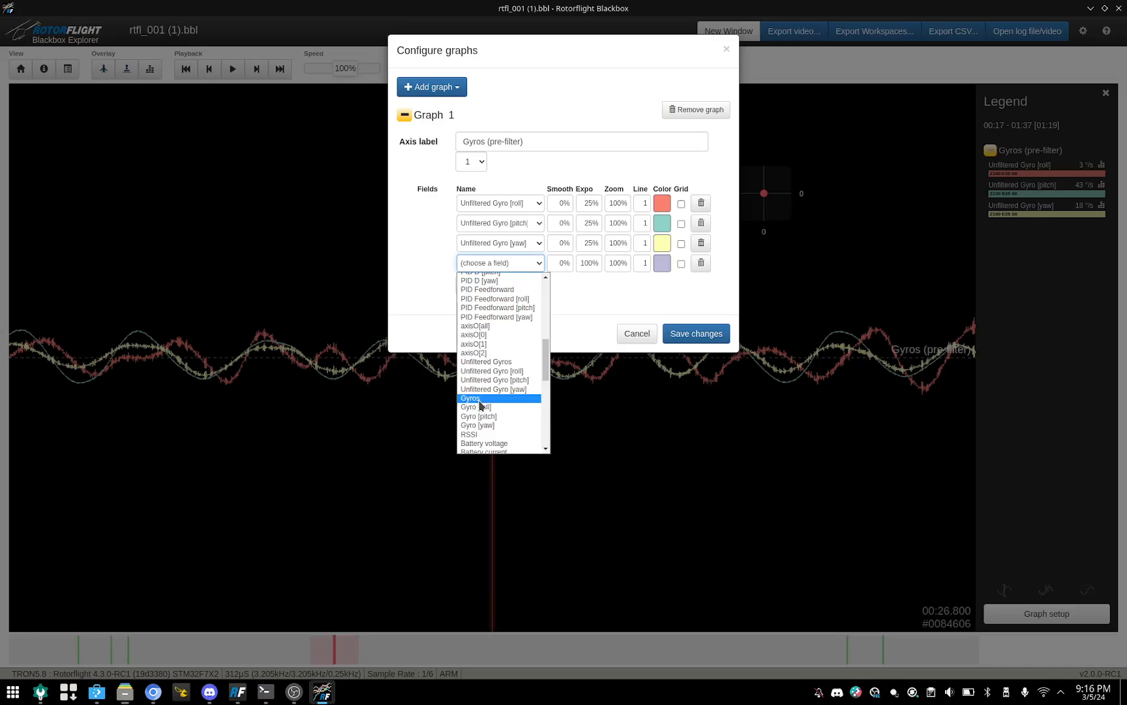
left_click(480, 400)
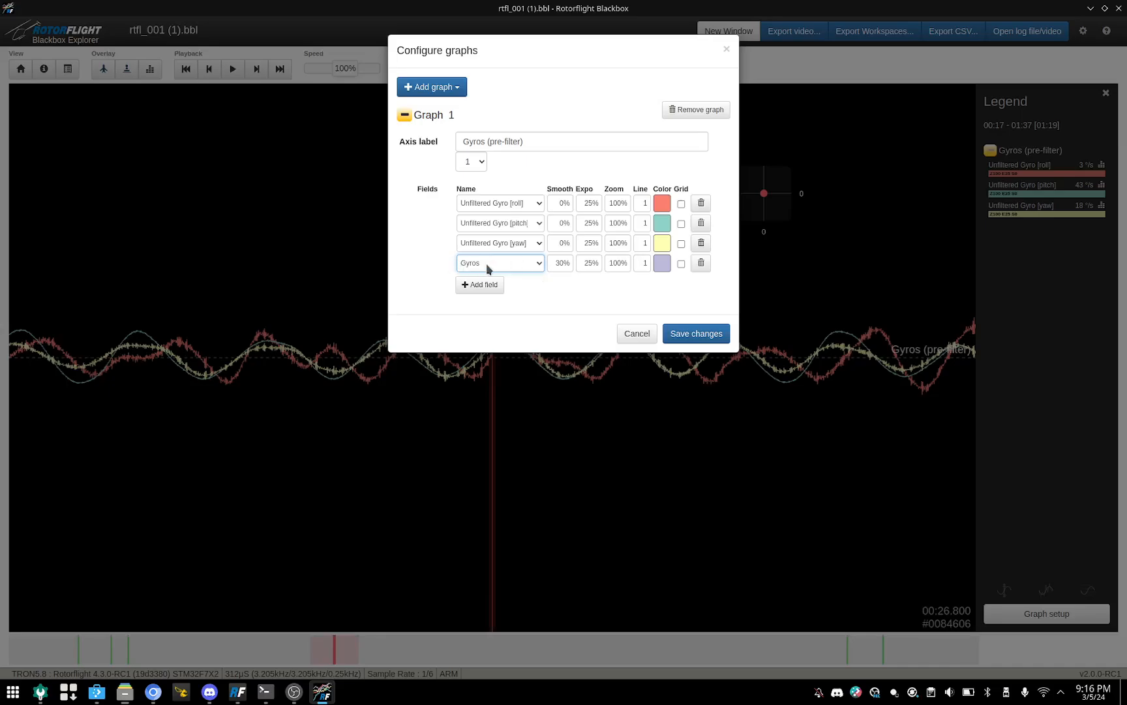
left_click(691, 337)
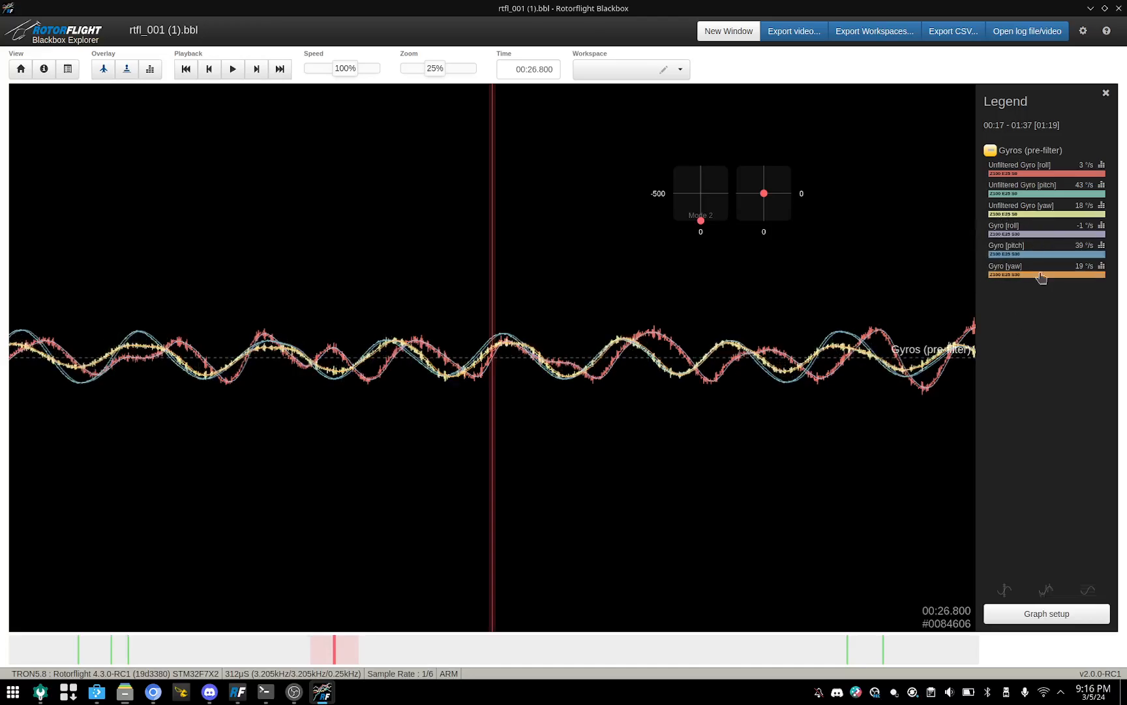
Step: Set the trace colors to red for Gyro [roll], green for Gyro [pitch] and yellow for Gyro [yaw], and save the changes
left_click(1016, 615)
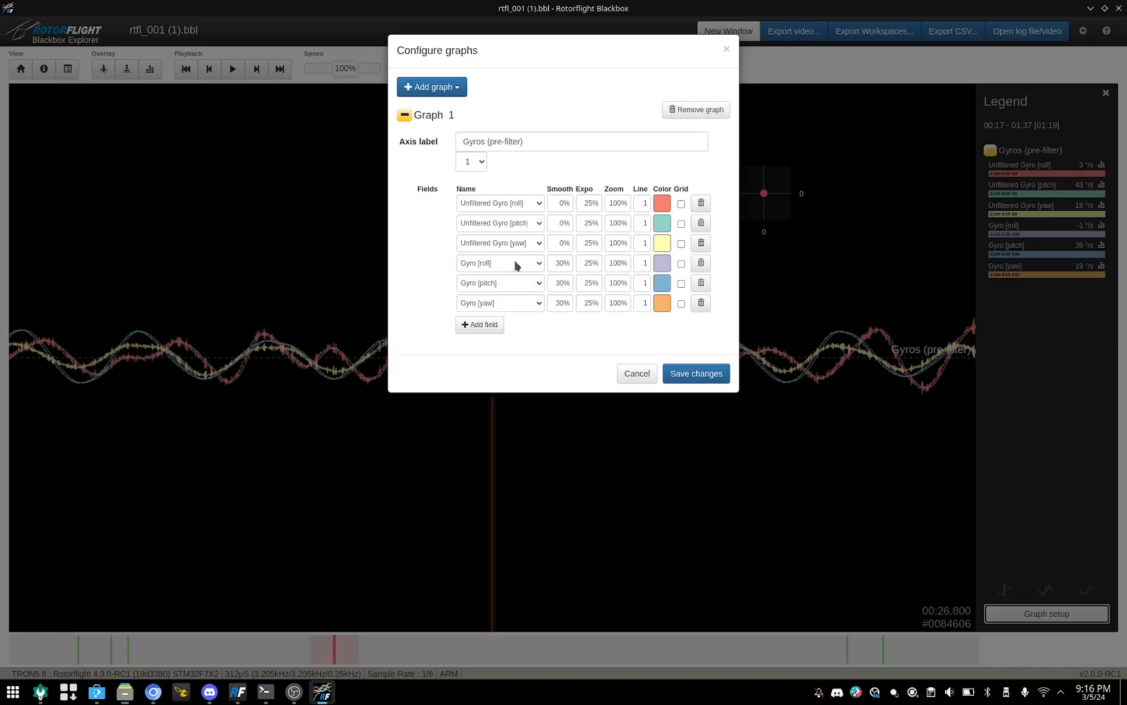
left_click(662, 264)
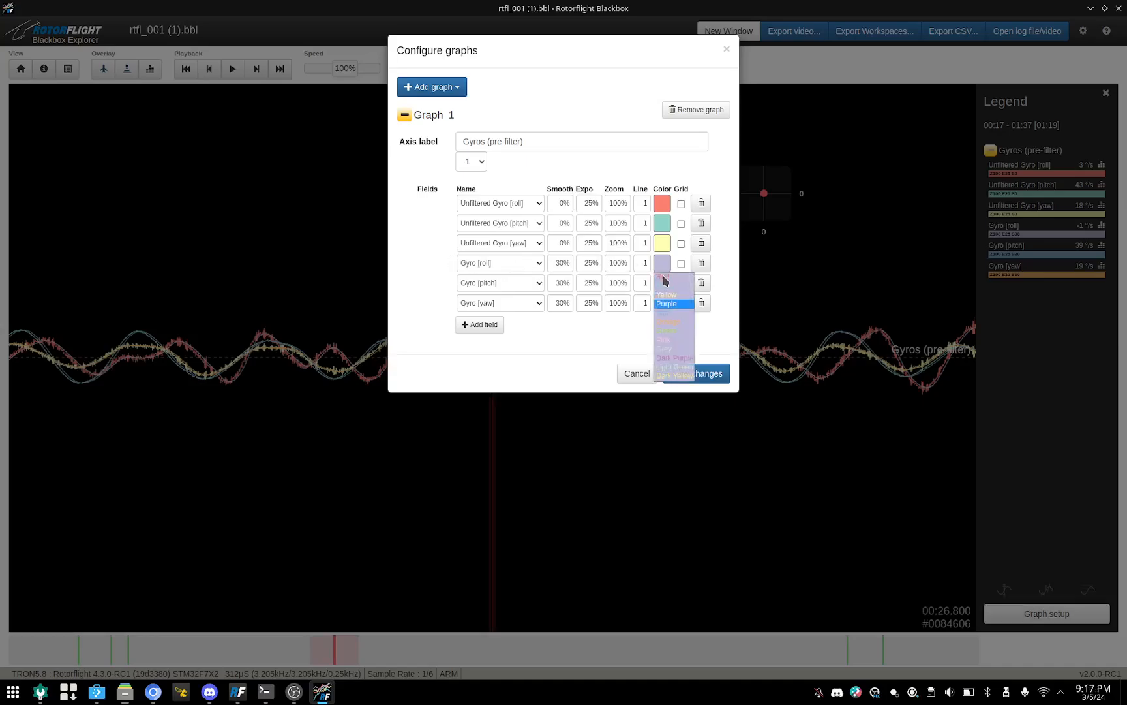
left_click(664, 285)
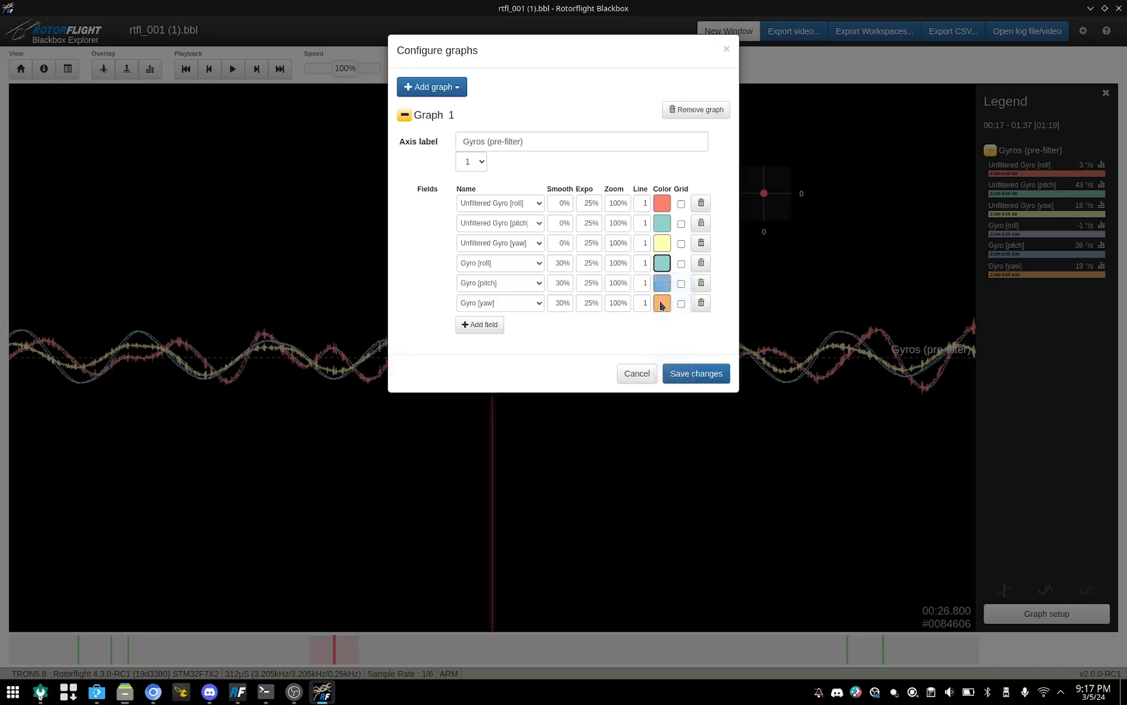
left_click(662, 265)
left_click(665, 278)
left_click(660, 284)
left_click(666, 352)
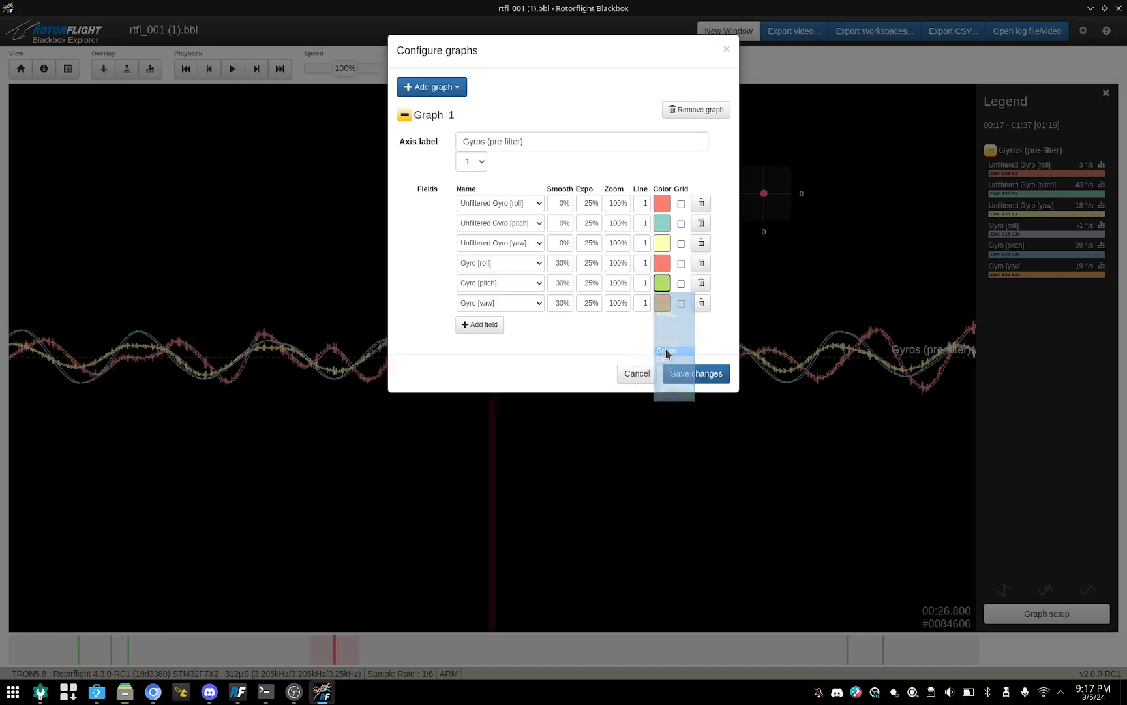
left_click(661, 304)
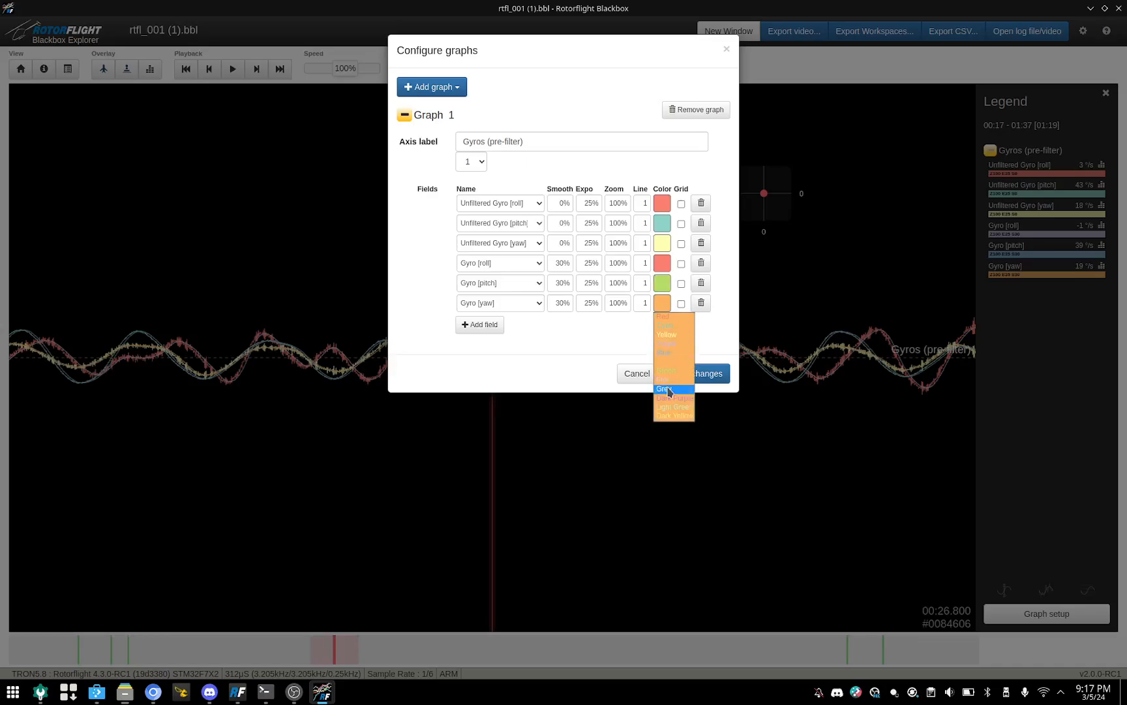
left_click(663, 334)
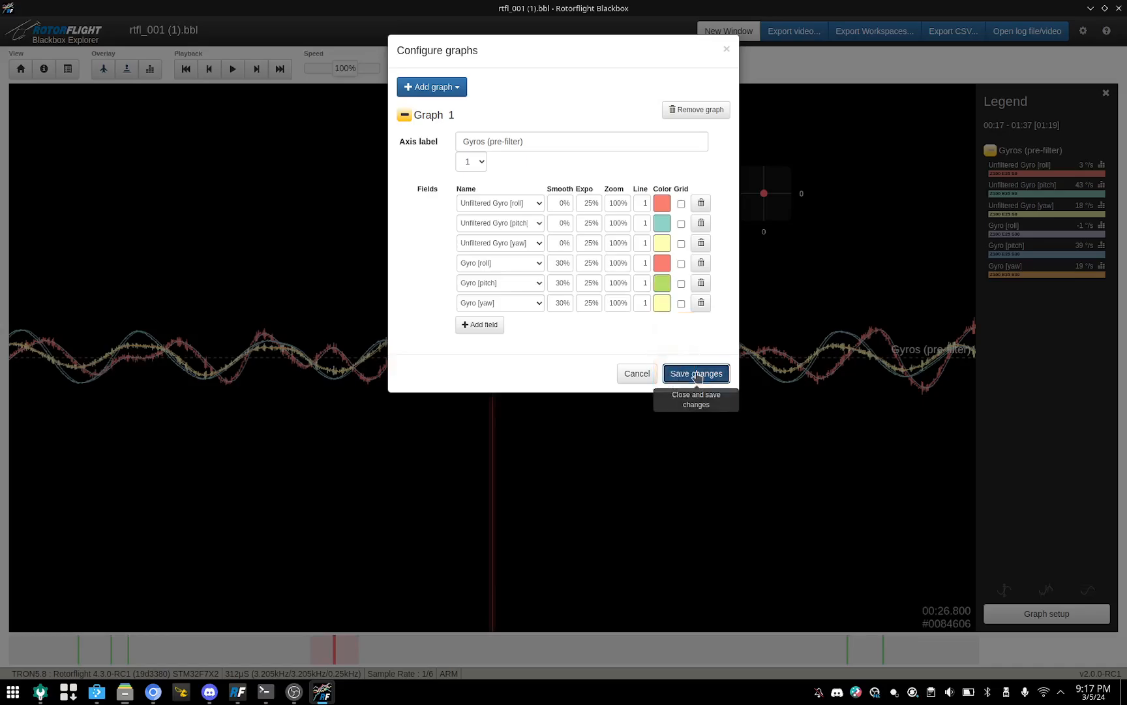
left_click(706, 377)
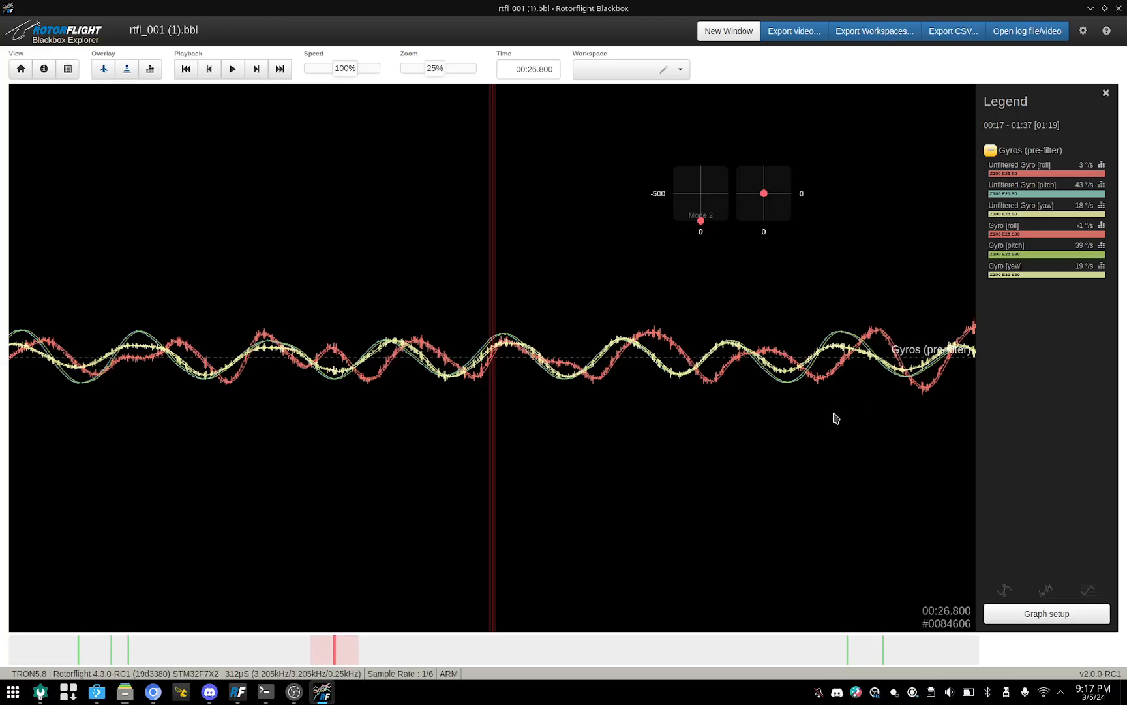
Step: Show the frequency spectrum of Unfiltered Gyro [roll] at full size and compare it with the Gyro [roll] spectrum
left_click(1101, 167)
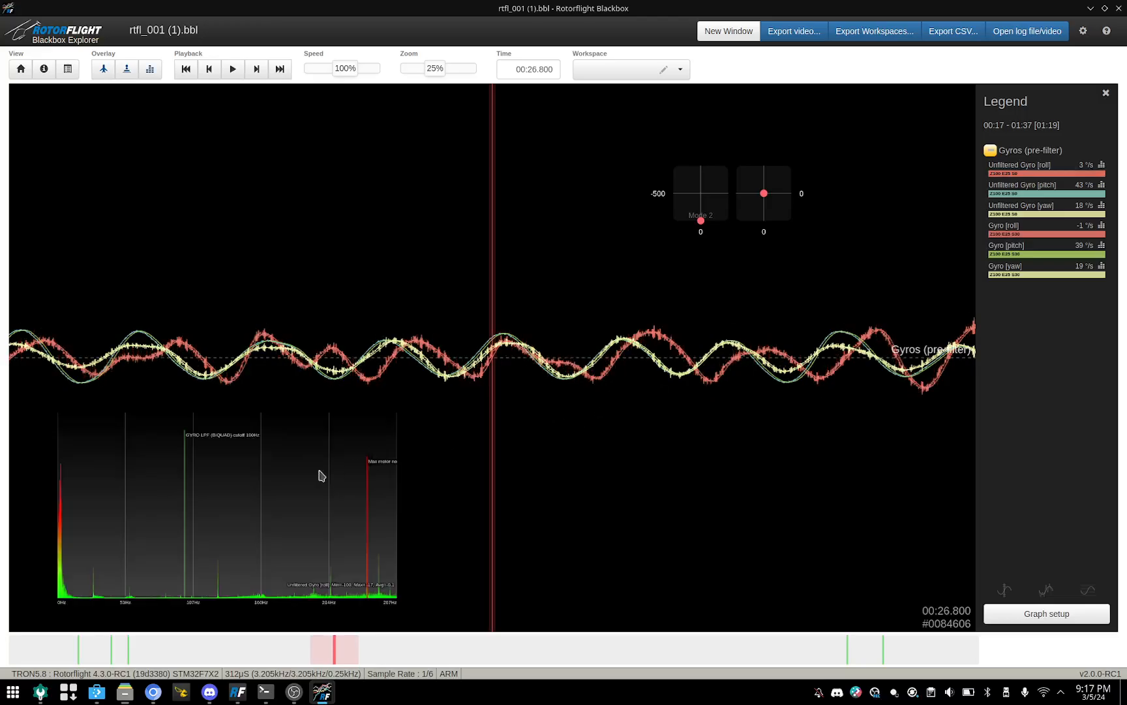
left_click(385, 423)
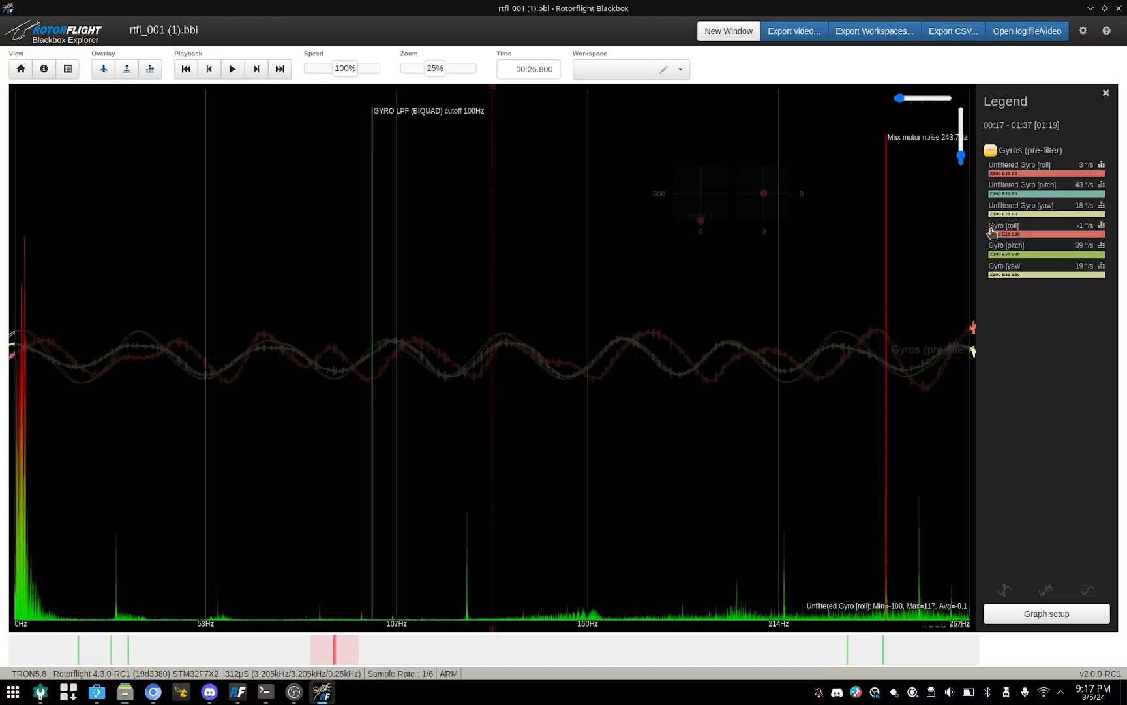
left_click(1101, 227)
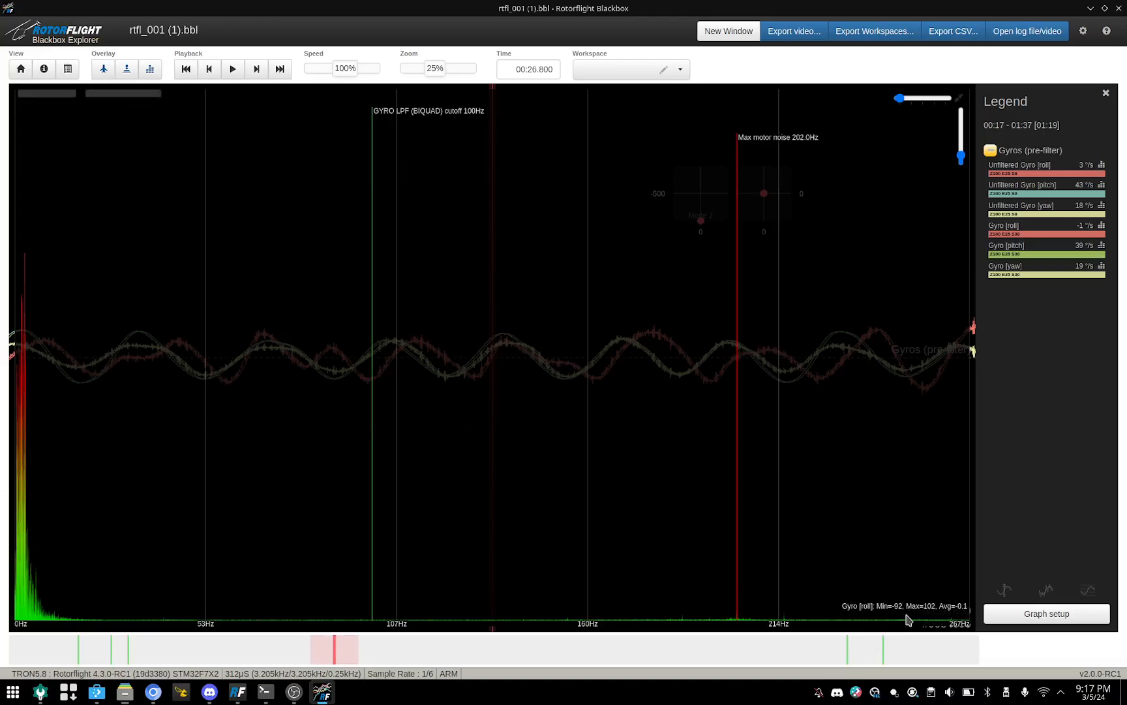
left_click(1102, 167)
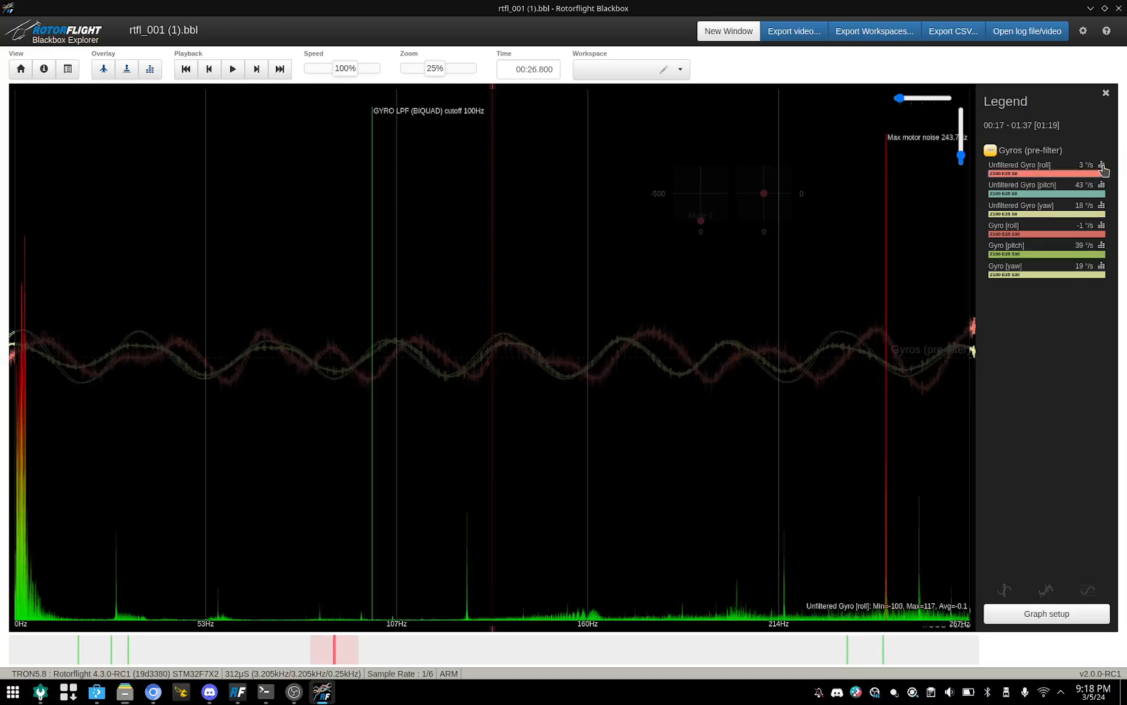
left_click(1102, 227)
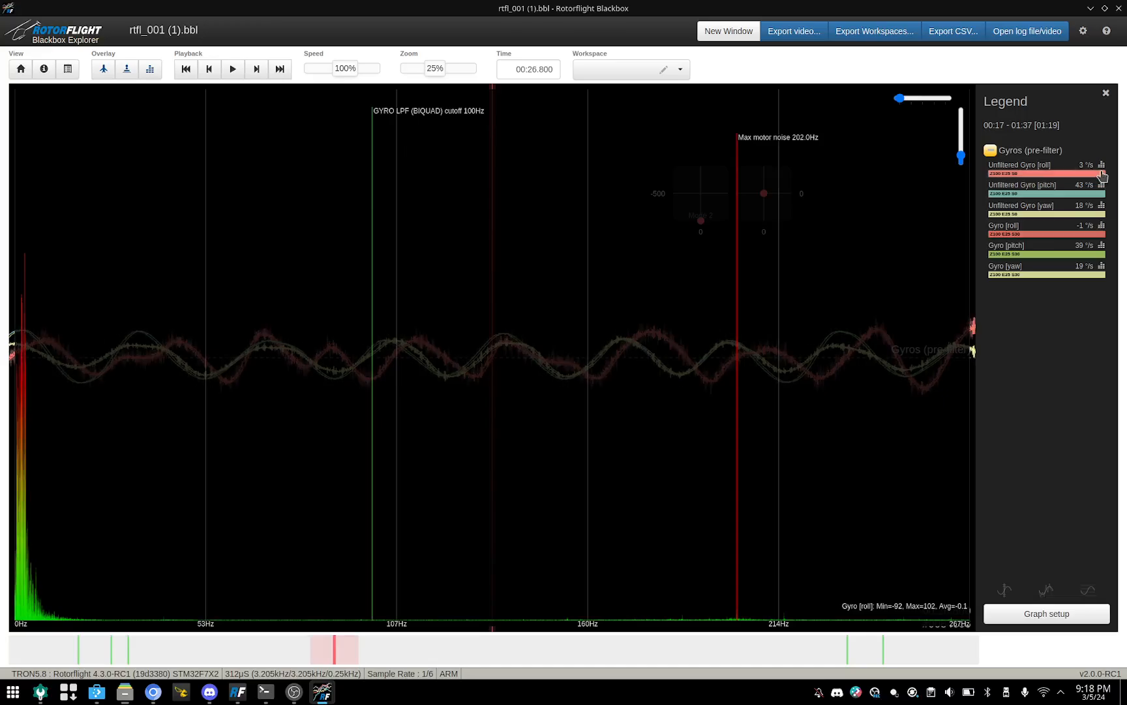
Step: Return to the Unfiltered Gyro [roll] spectrum and read the frequencies of the first tall noise spike and the spike just past the low-pass cutoff
left_click(1102, 167)
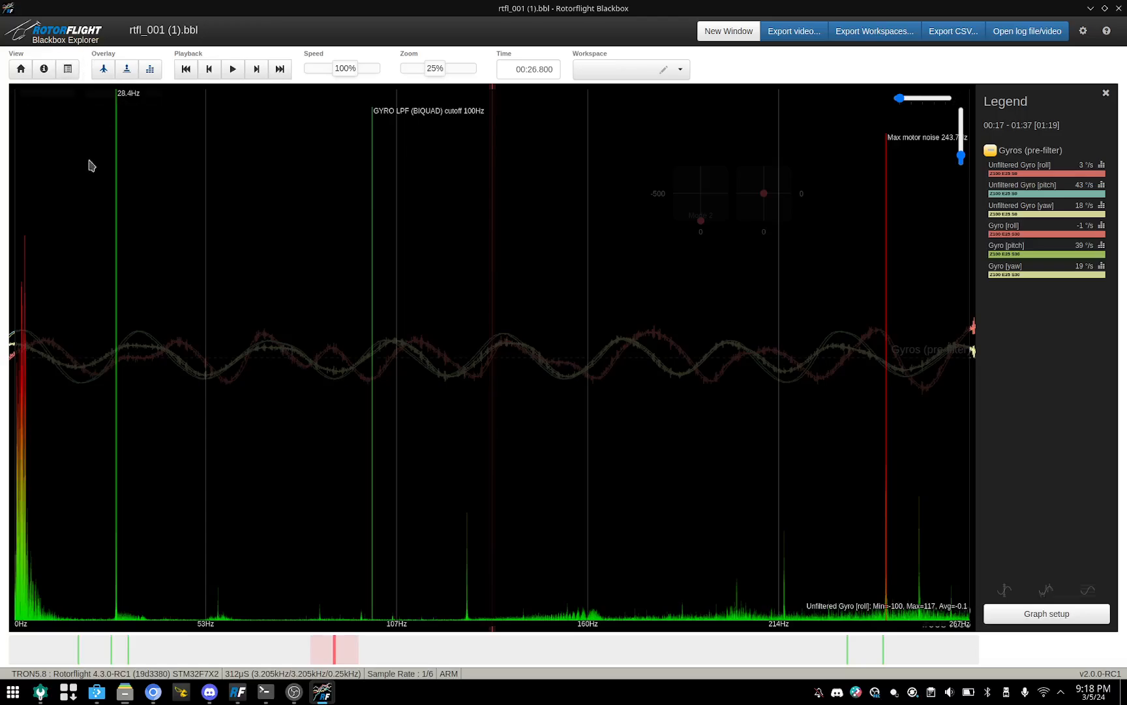
mouse_move(91, 415)
left_mouse_down()
mouse_move(161, 465)
mouse_move(467, 545)
left_mouse_up()
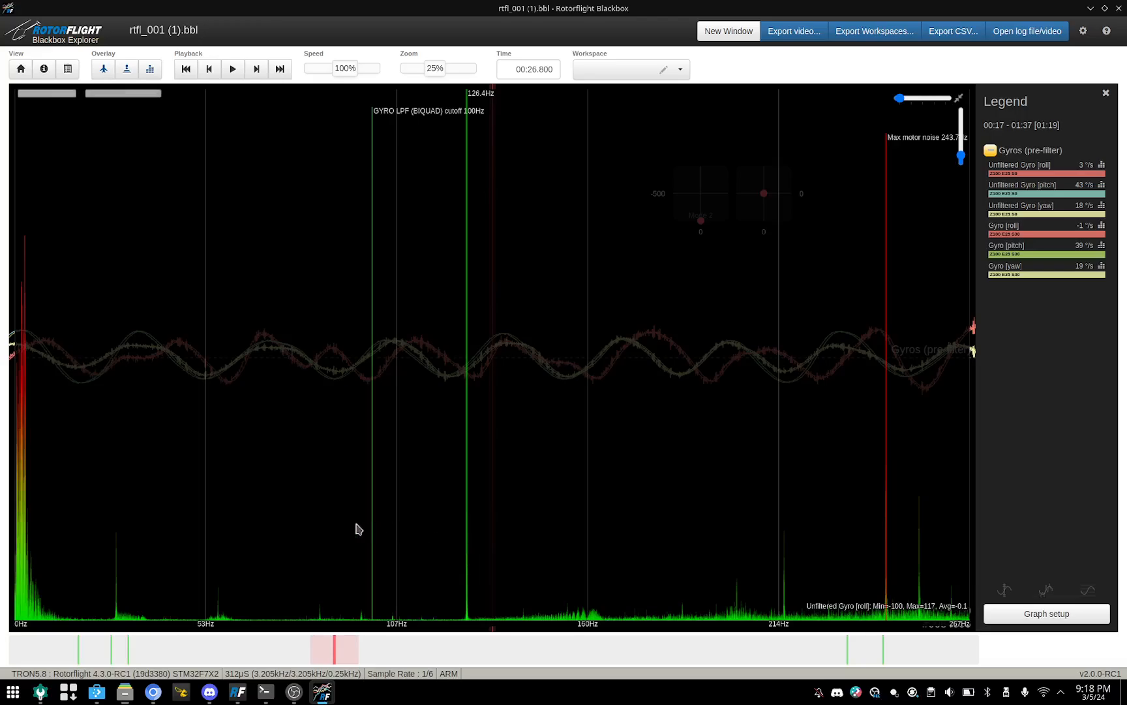
mouse_move(335, 496)
left_mouse_down()
mouse_move(108, 493)
mouse_move(115, 503)
left_mouse_up()
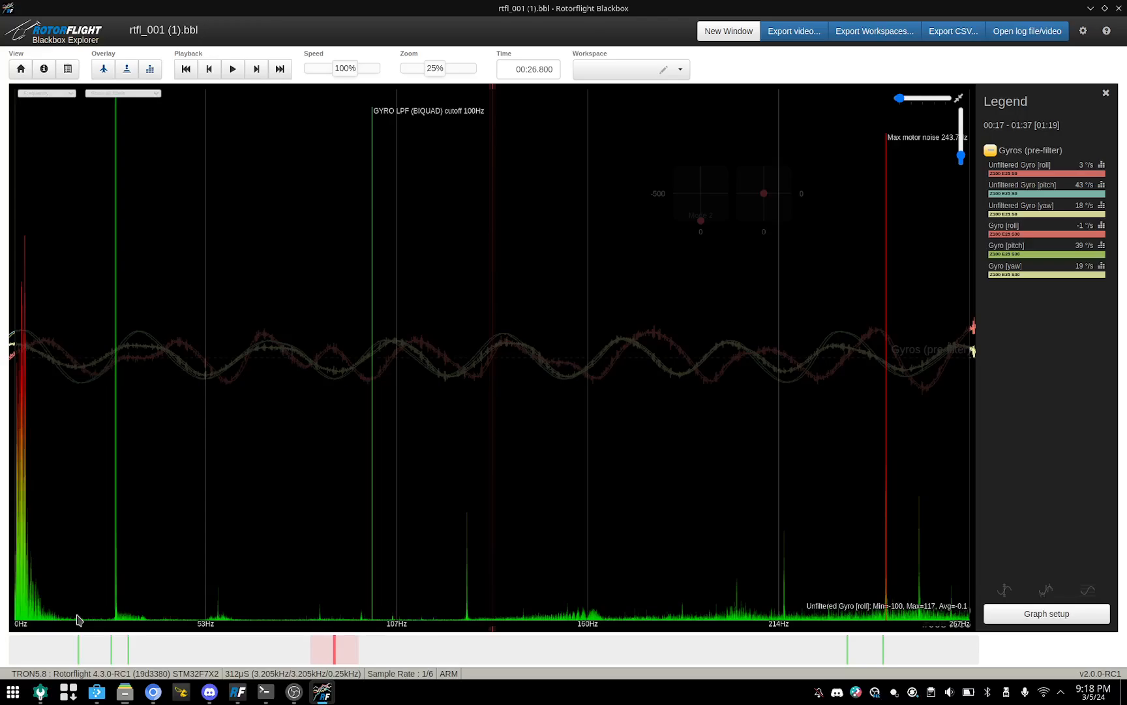
left_click(38, 695)
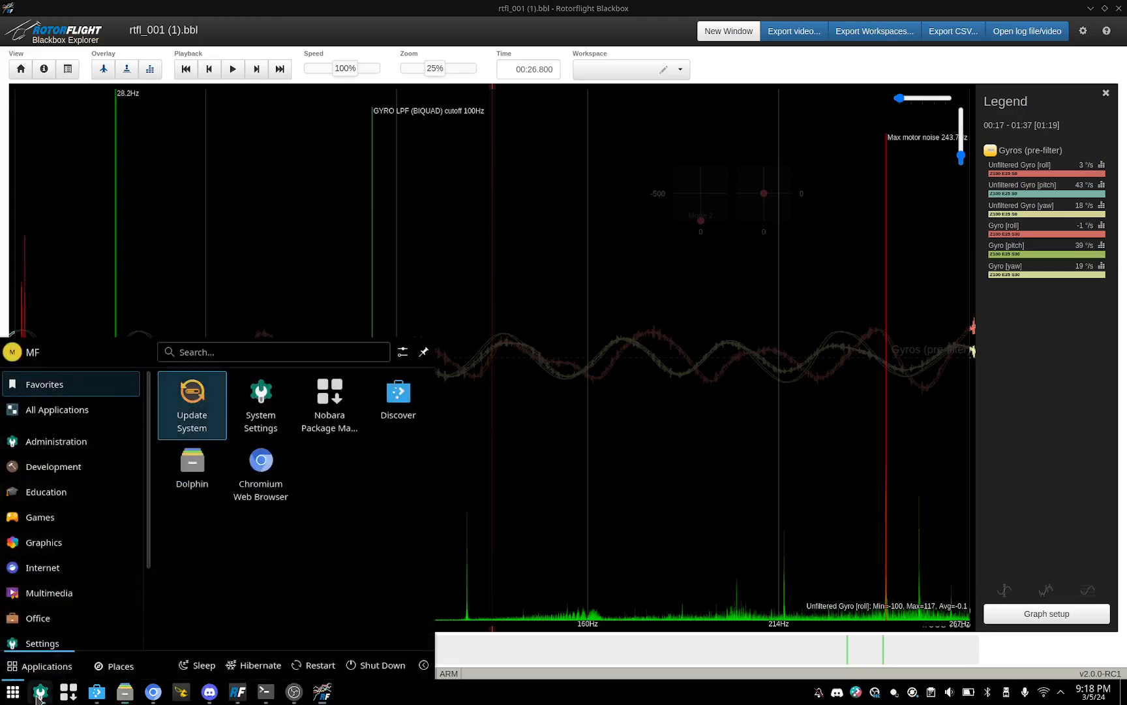
mouse_move(71, 405)
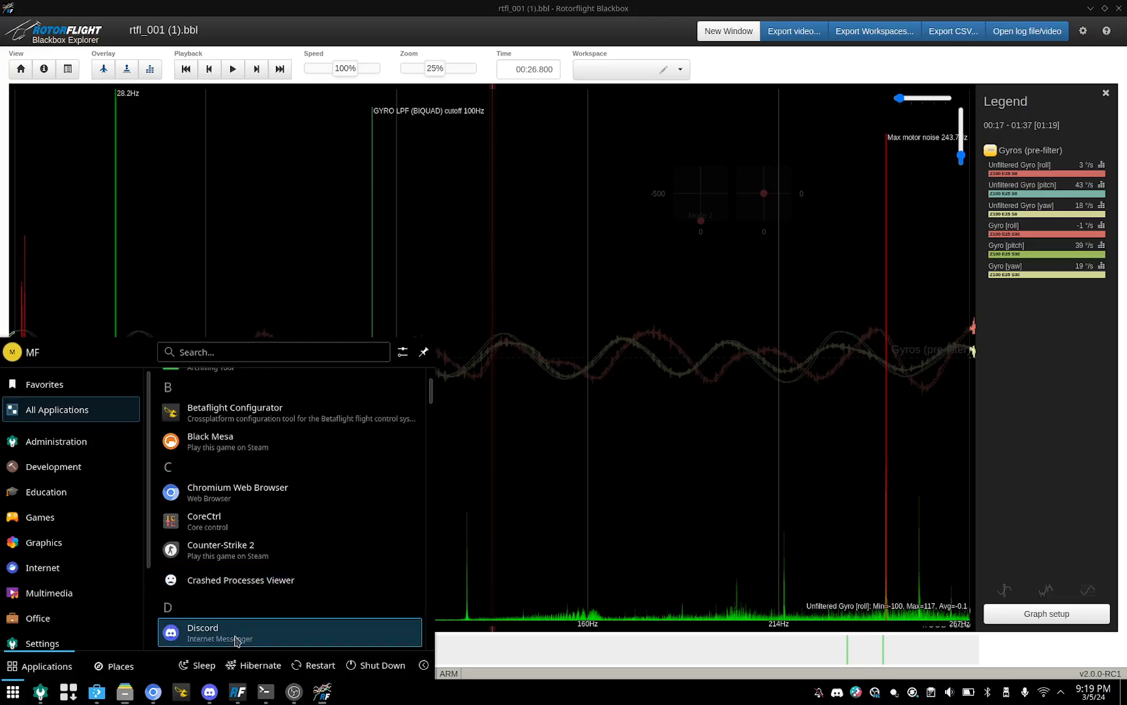
scroll(258, 598, "up", 2)
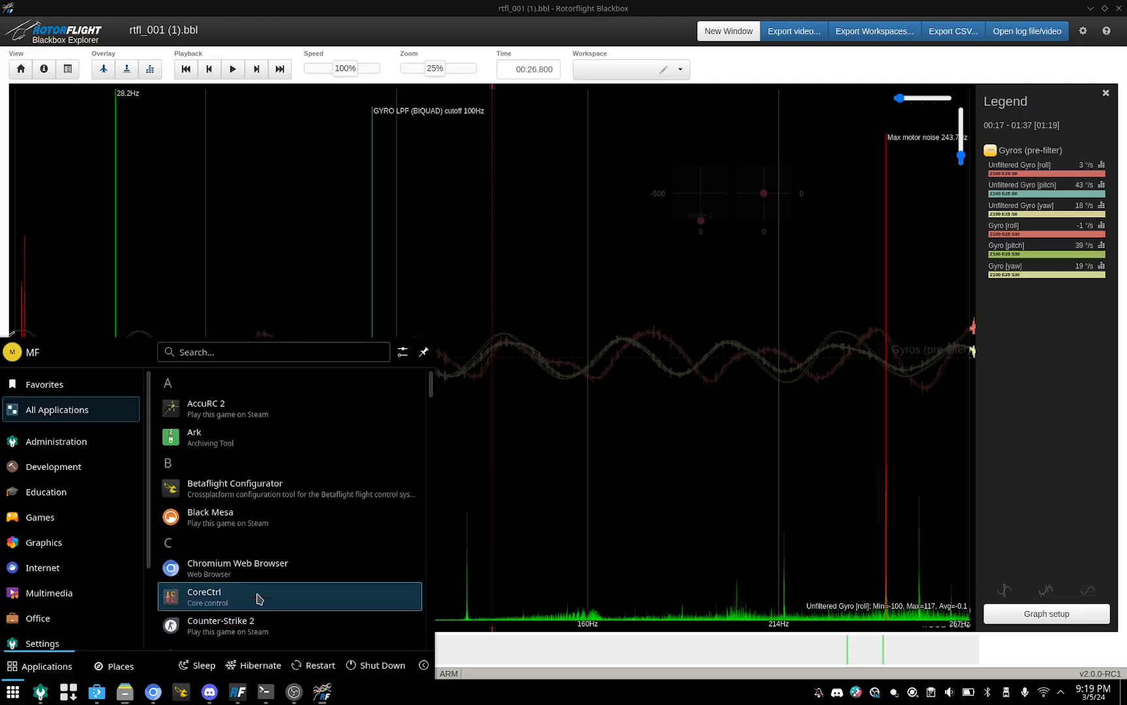
left_click(547, 513)
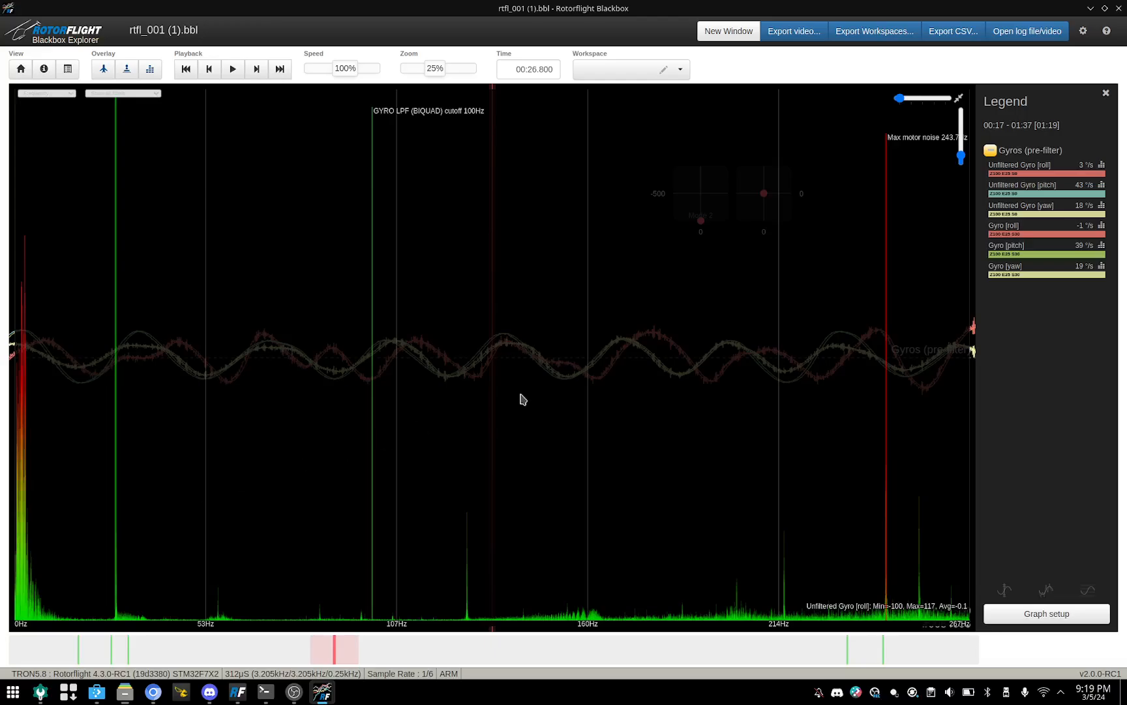
Step: Align the frequency marker with the first tall noise spike in the Unfiltered Gyro [roll] spectrum to read its frequency, and hide the spectrum
left_click(106, 383)
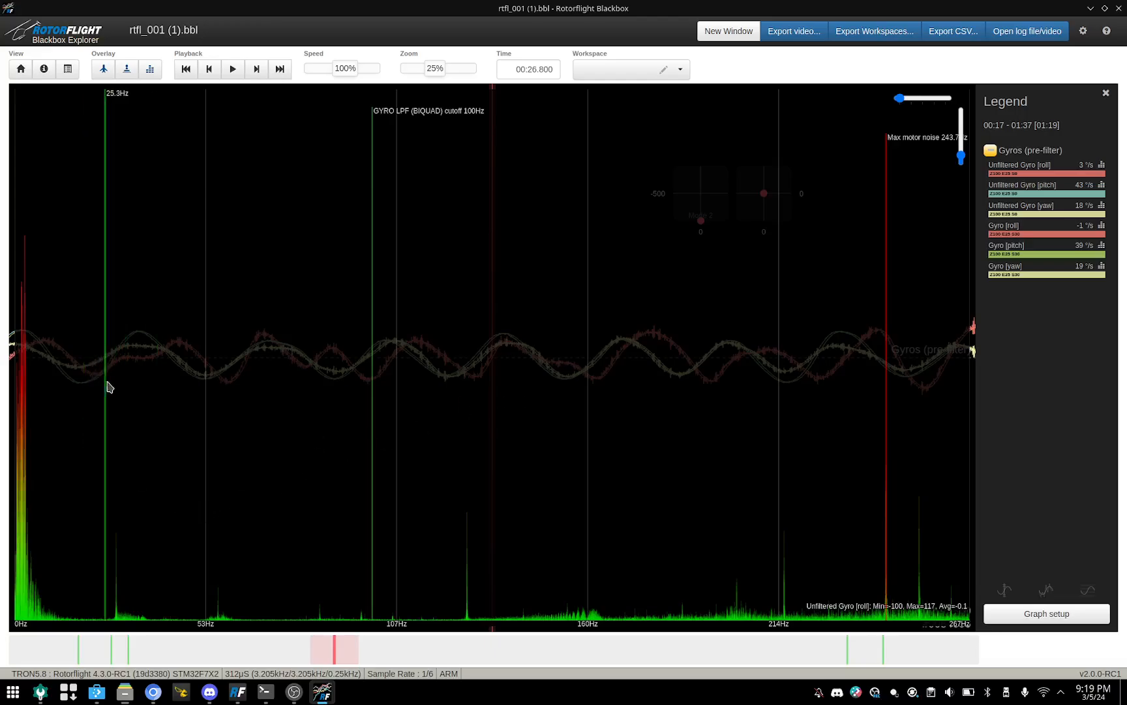
mouse_move(109, 387)
left_mouse_down()
mouse_move(156, 385)
mouse_move(120, 391)
left_mouse_up()
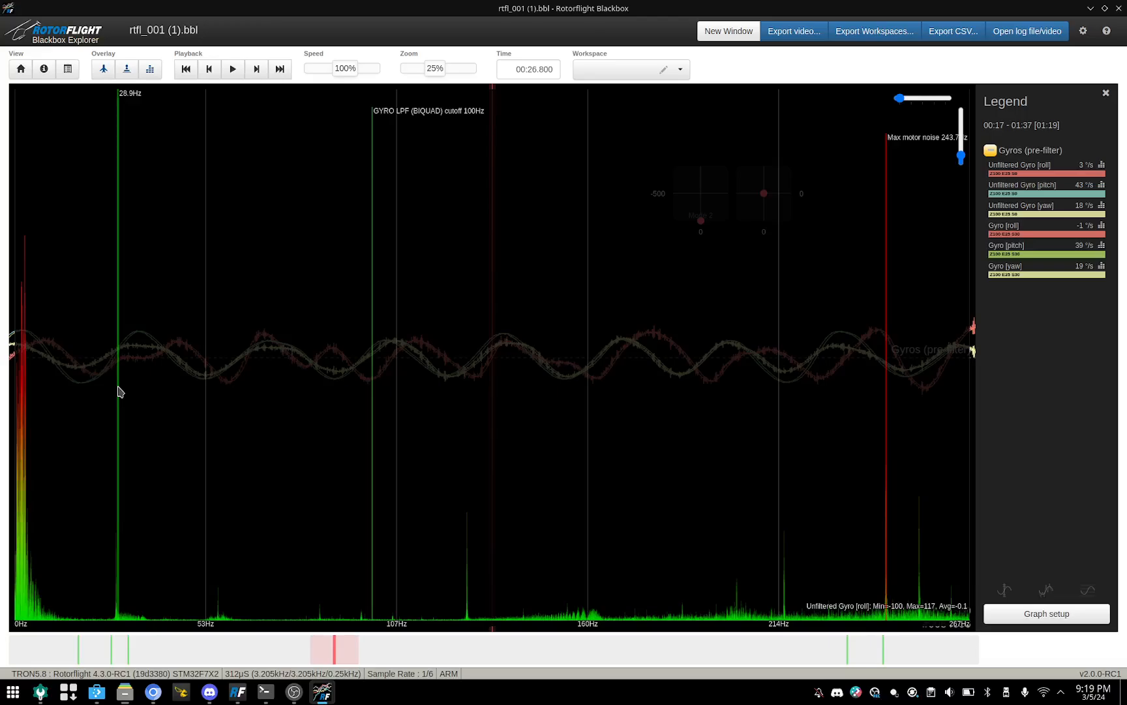
left_click_drag(119, 391, 115, 390)
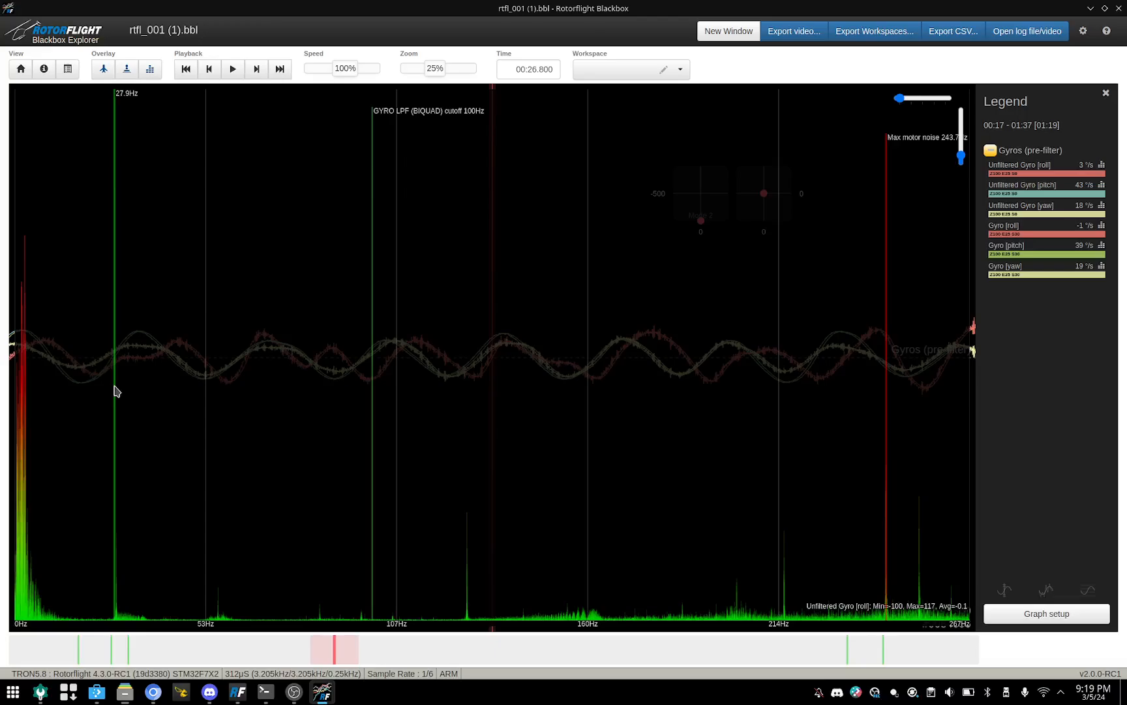
left_click_drag(115, 390, 116, 391)
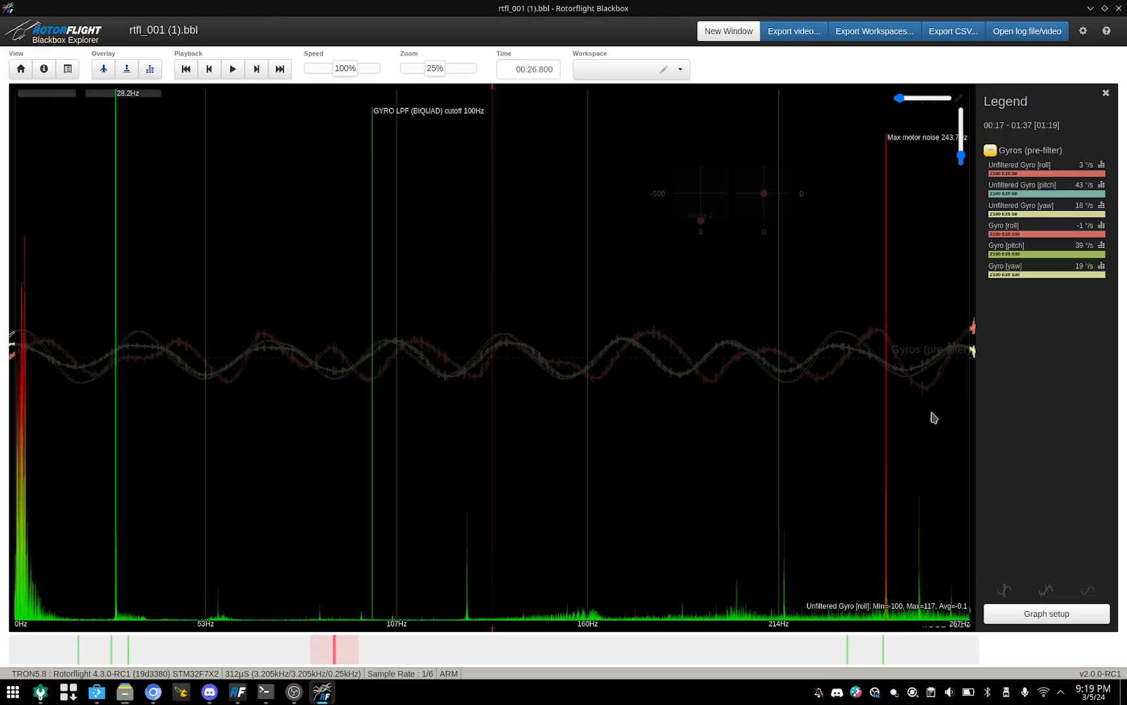
left_click(149, 70)
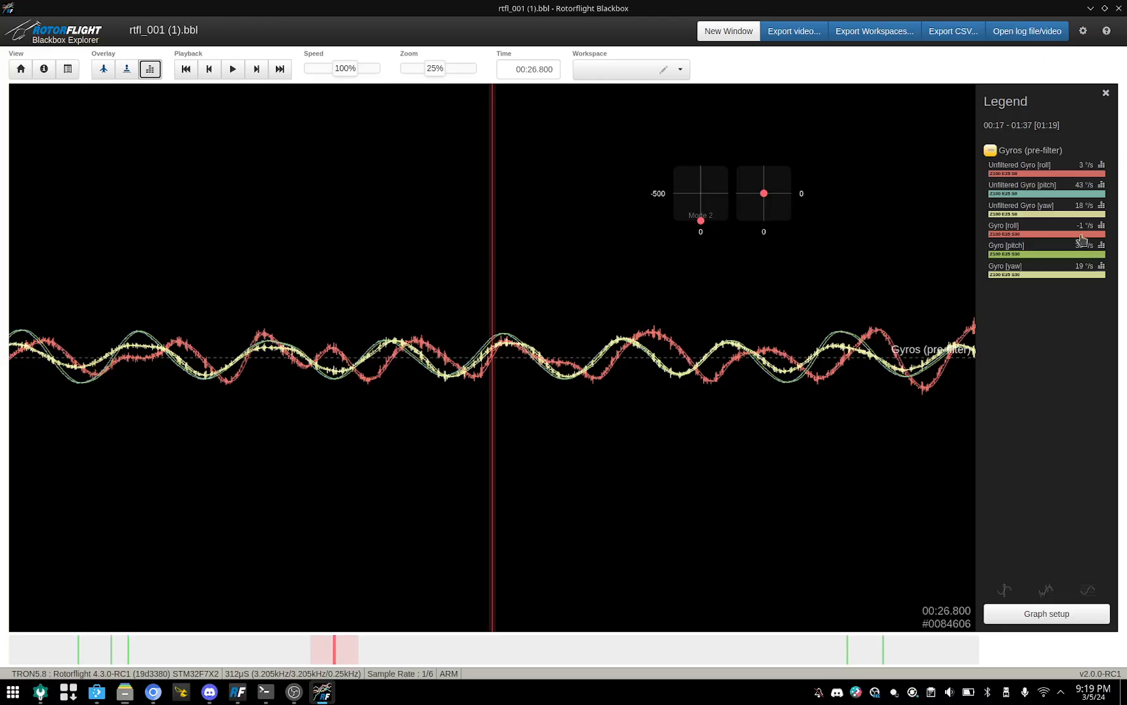
Step: Save the current graph setup to workspace 1 and name it gyros
left_click(682, 71)
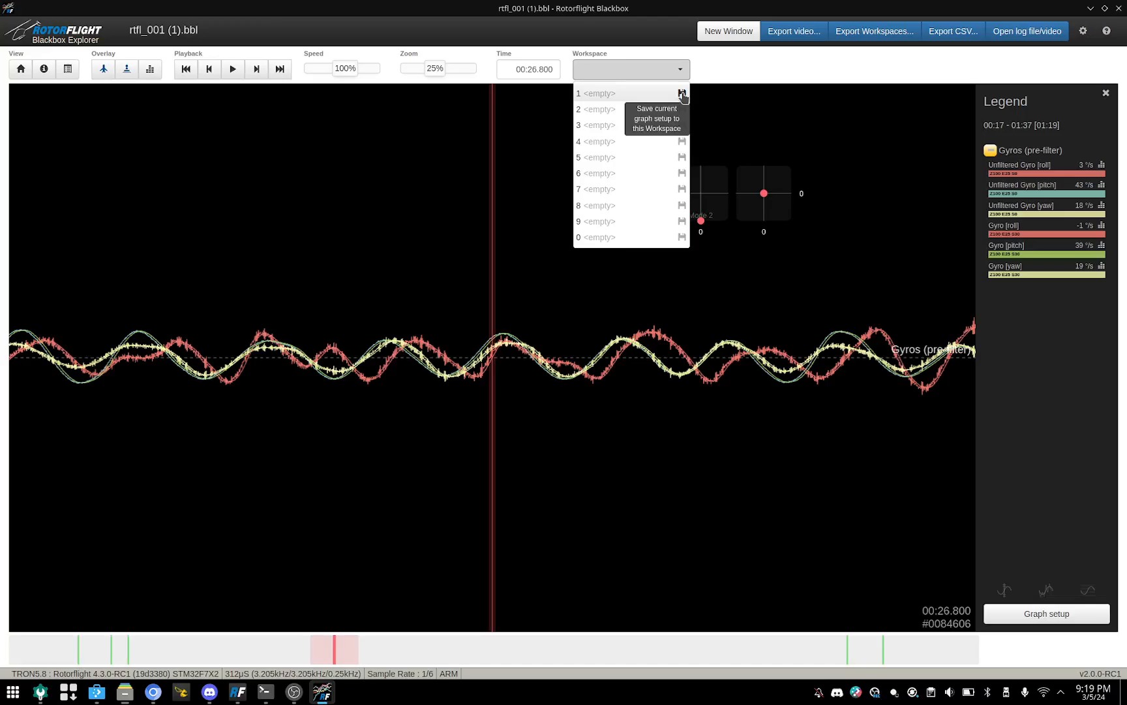
left_click(682, 94)
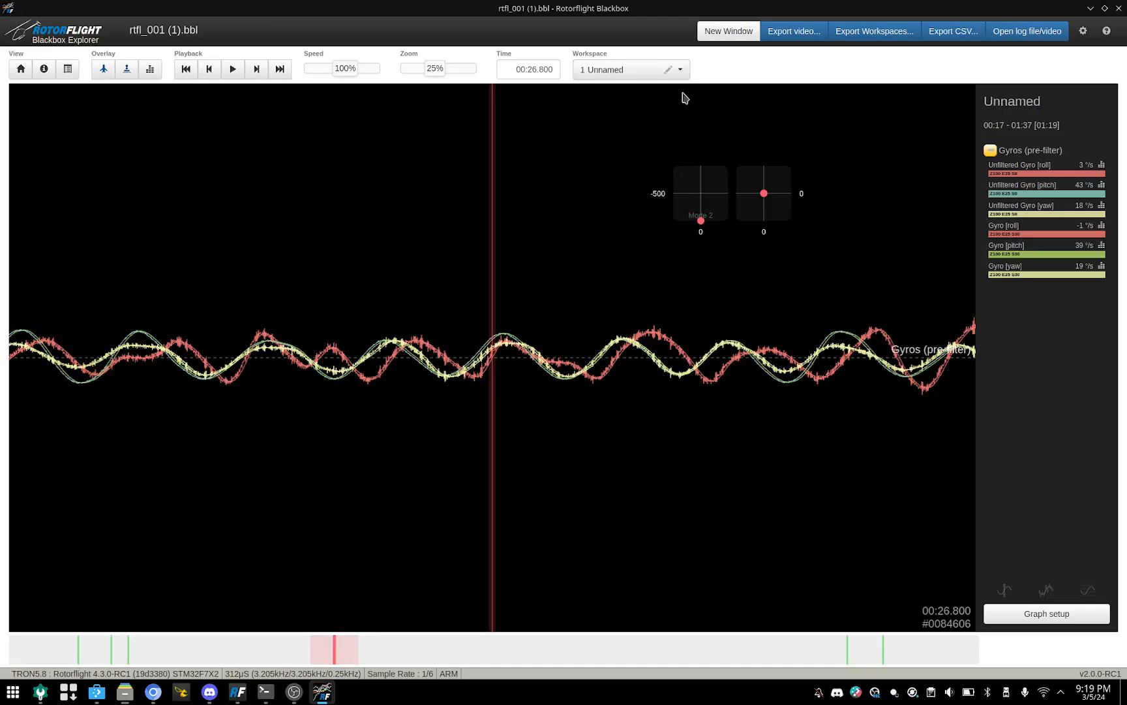
left_click(604, 73)
left_click(601, 105)
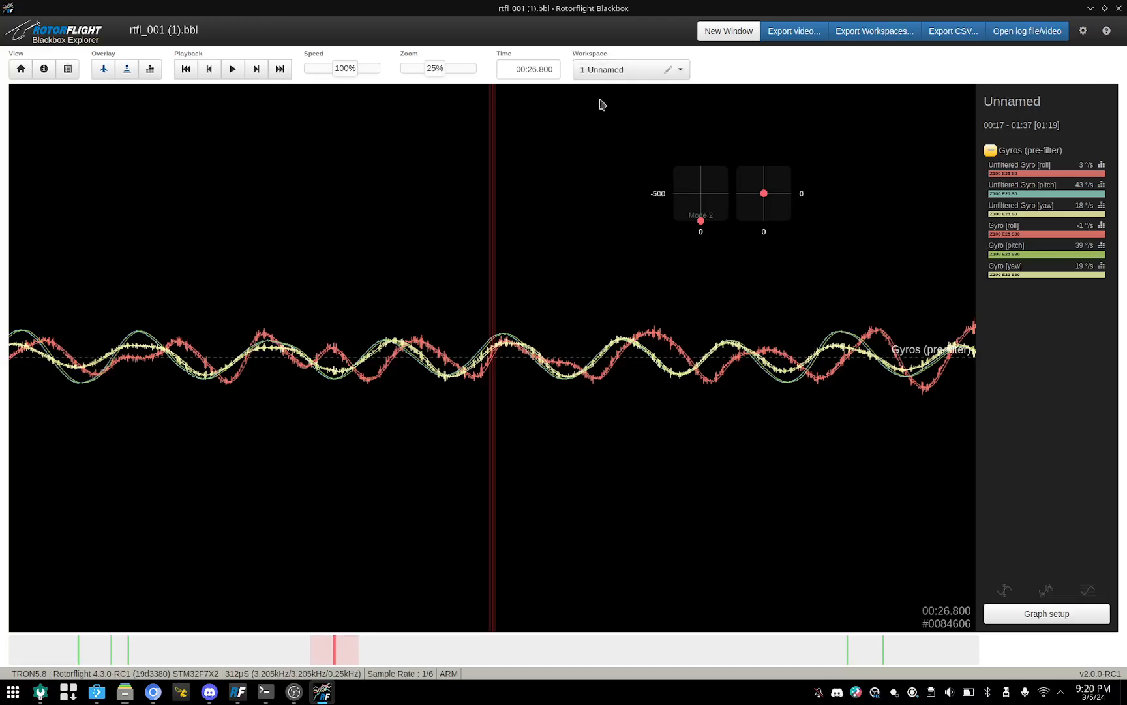
left_click(668, 69)
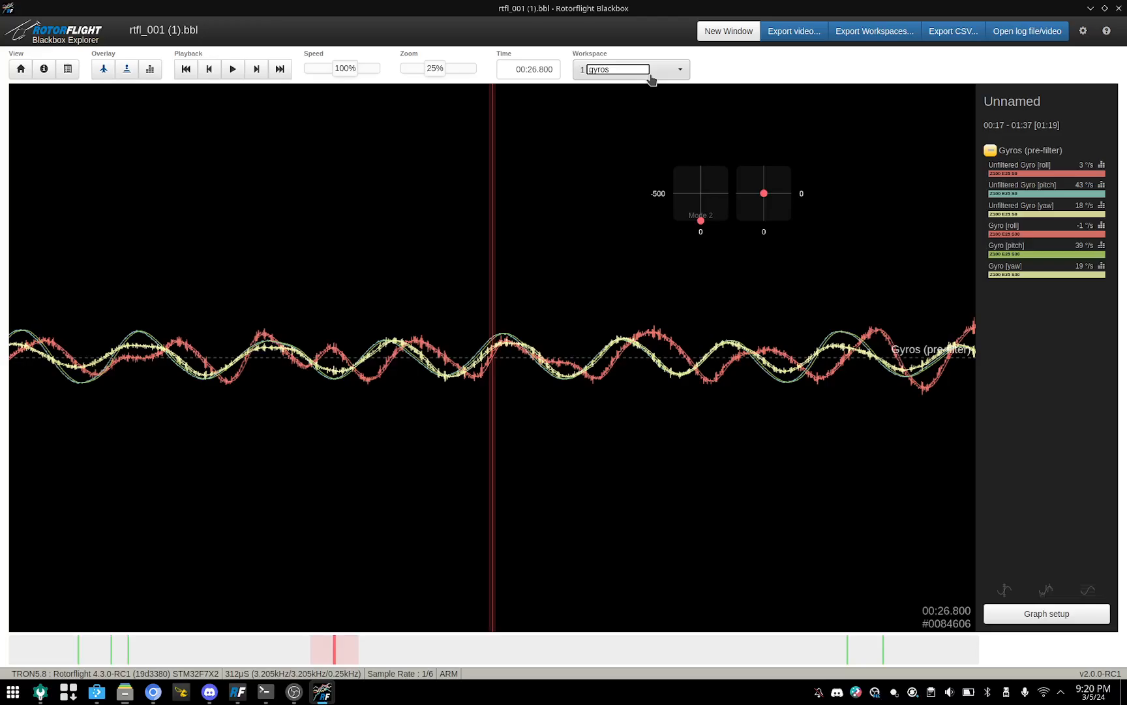
key("Return")
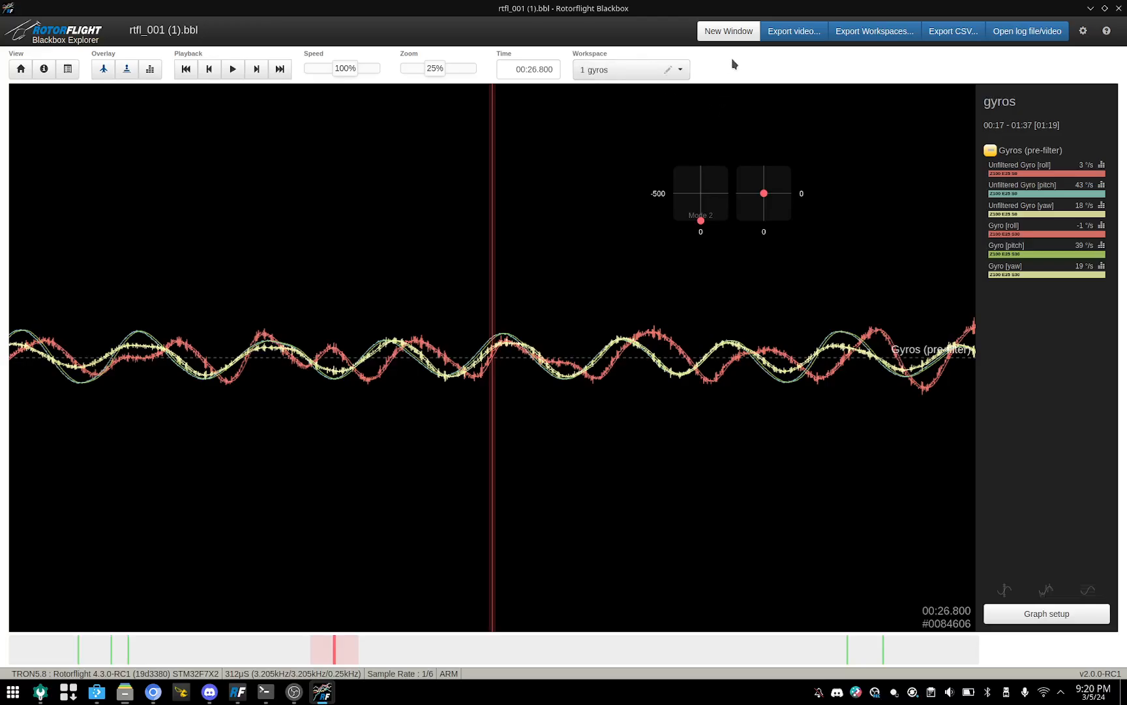
Step: Save the current graph setup to workspace 2 and name it gov
left_click(681, 71)
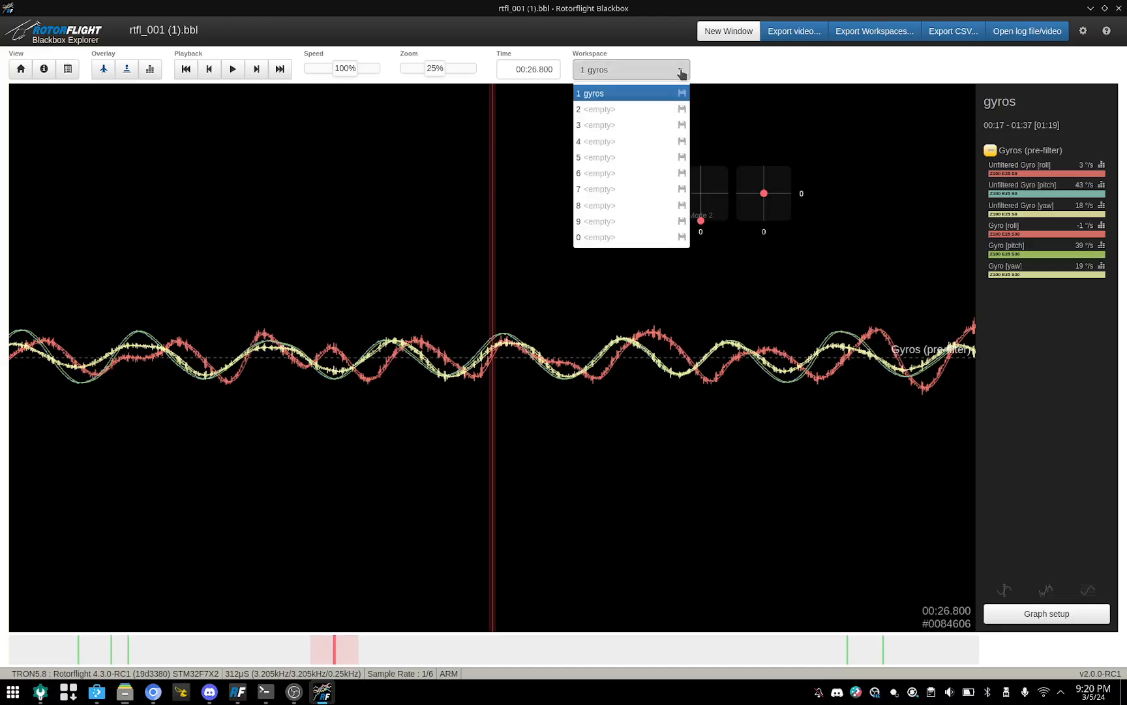
left_click(682, 110)
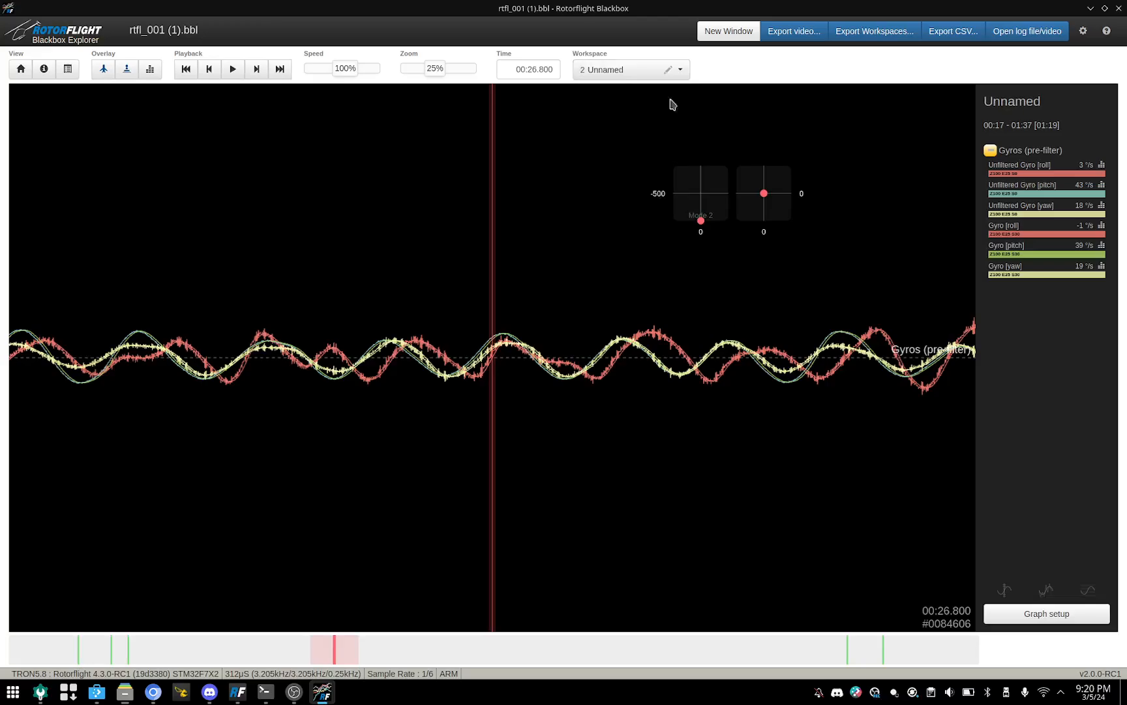
left_click(667, 70)
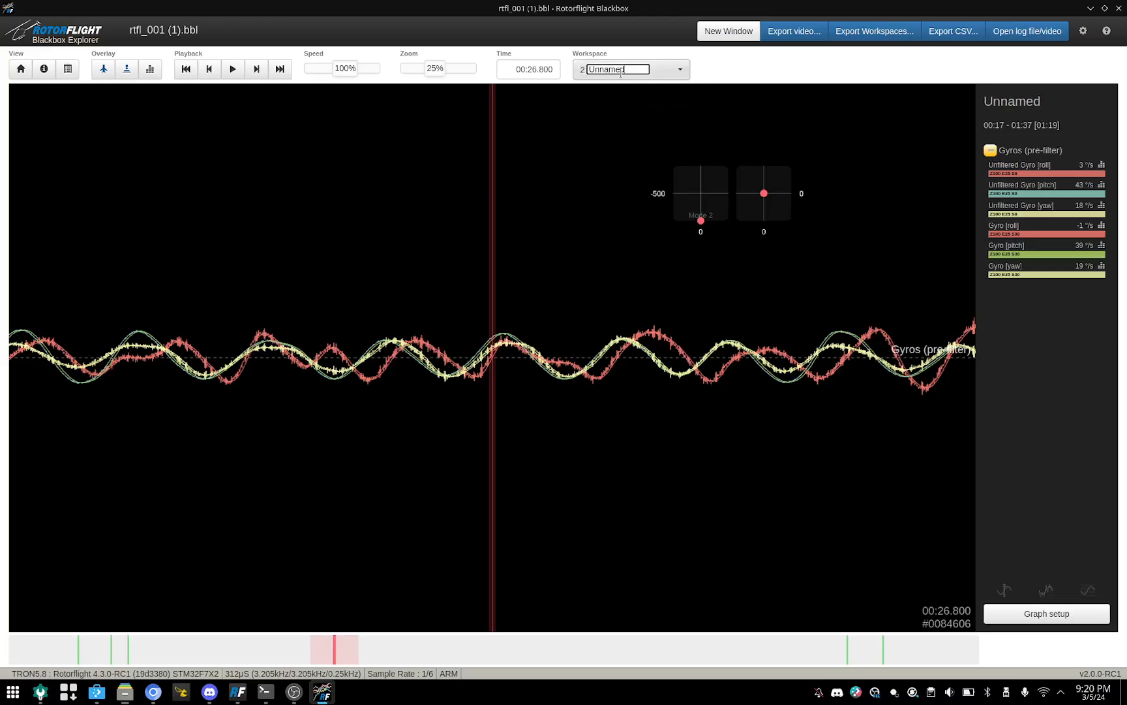
key("Return")
left_click(633, 69)
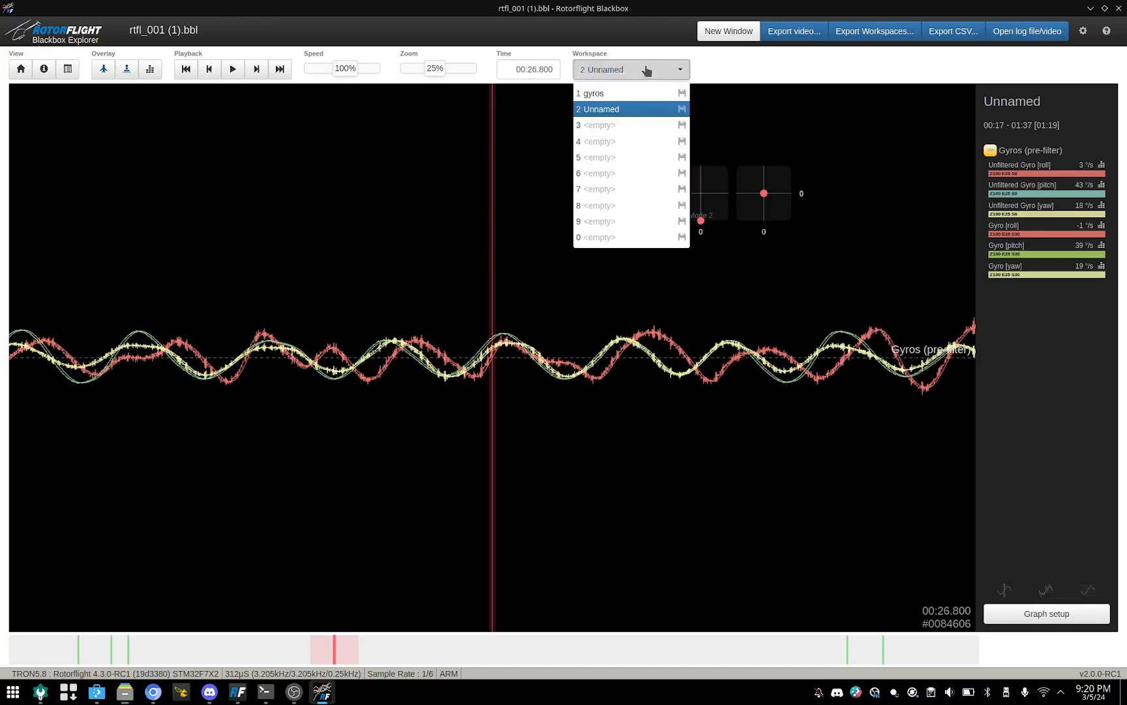
left_click(612, 71)
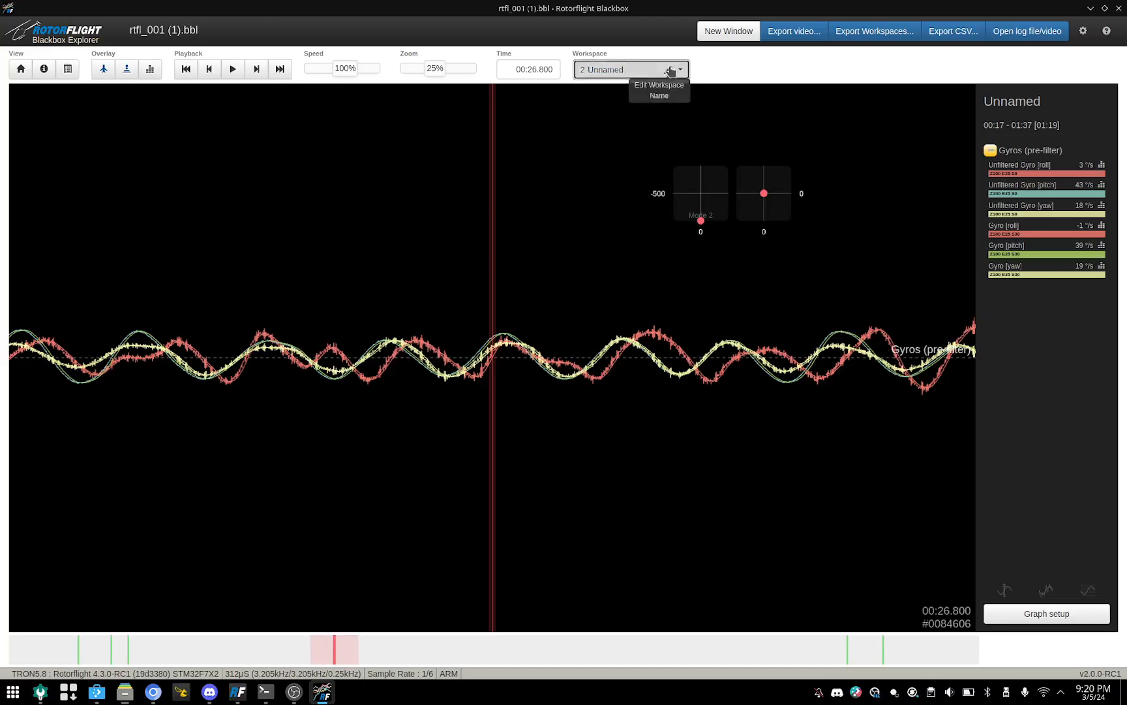
left_click(668, 70)
left_click_drag(623, 66, 591, 66)
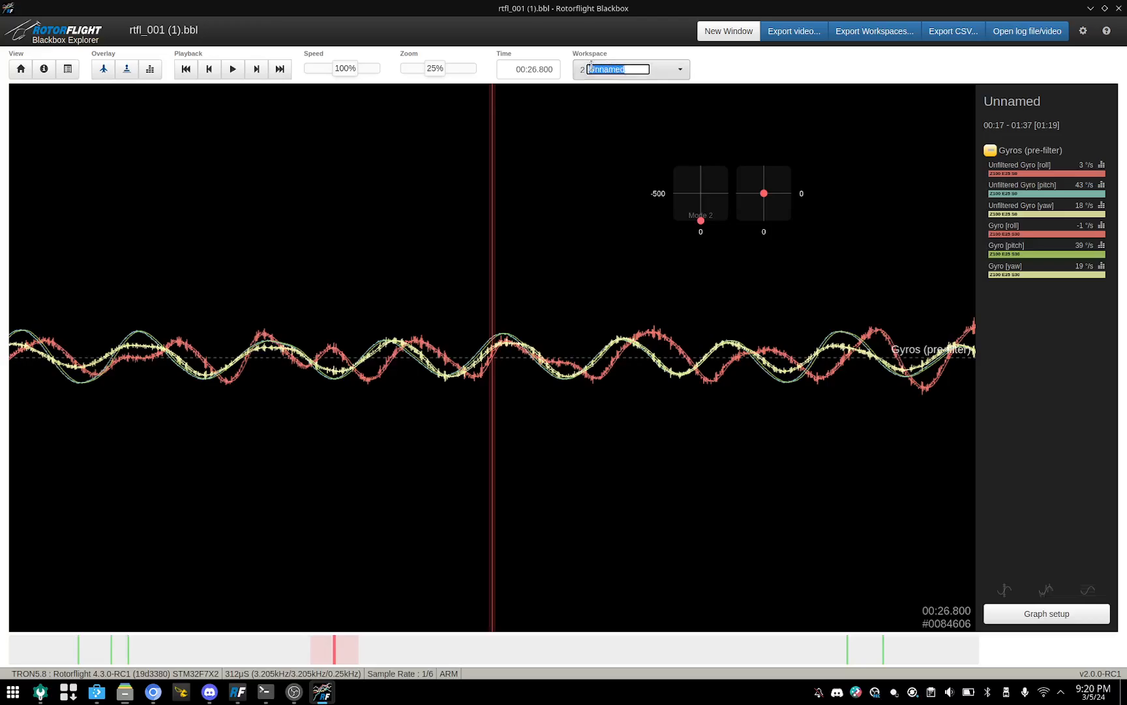
key("BackSpace")
type("gov")
key("Return")
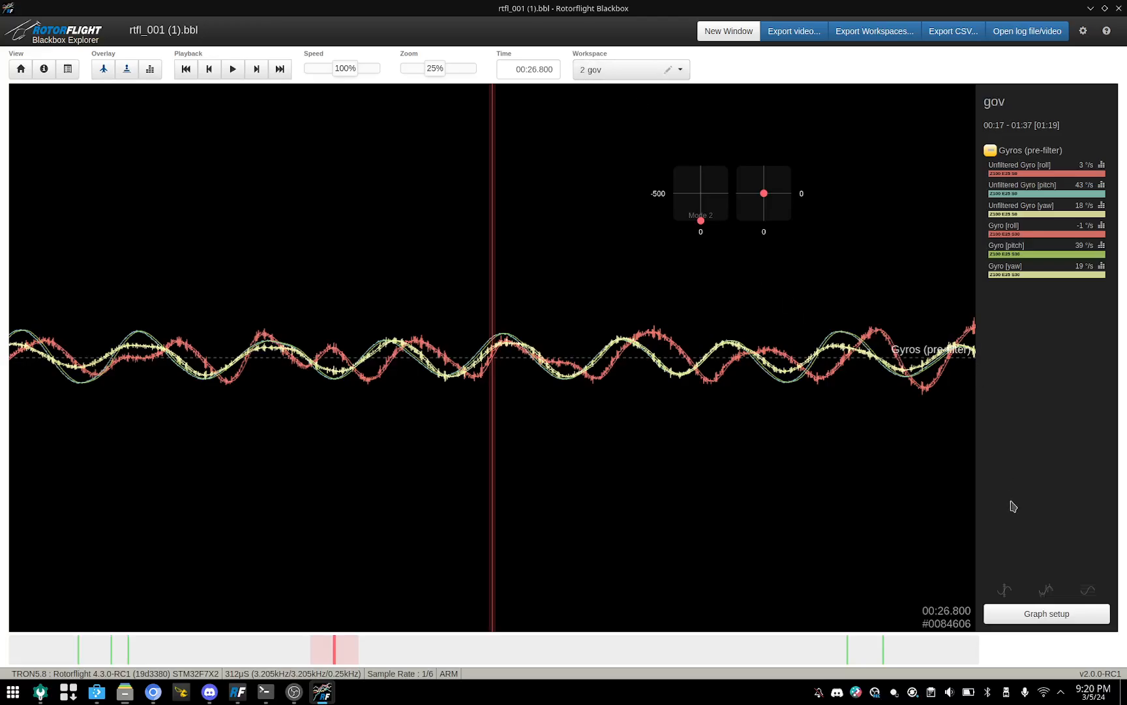
Step: Delete all six unfiltered and filtered gyro fields from Graph 1 in the gov workspace's graph setup
left_click(1035, 615)
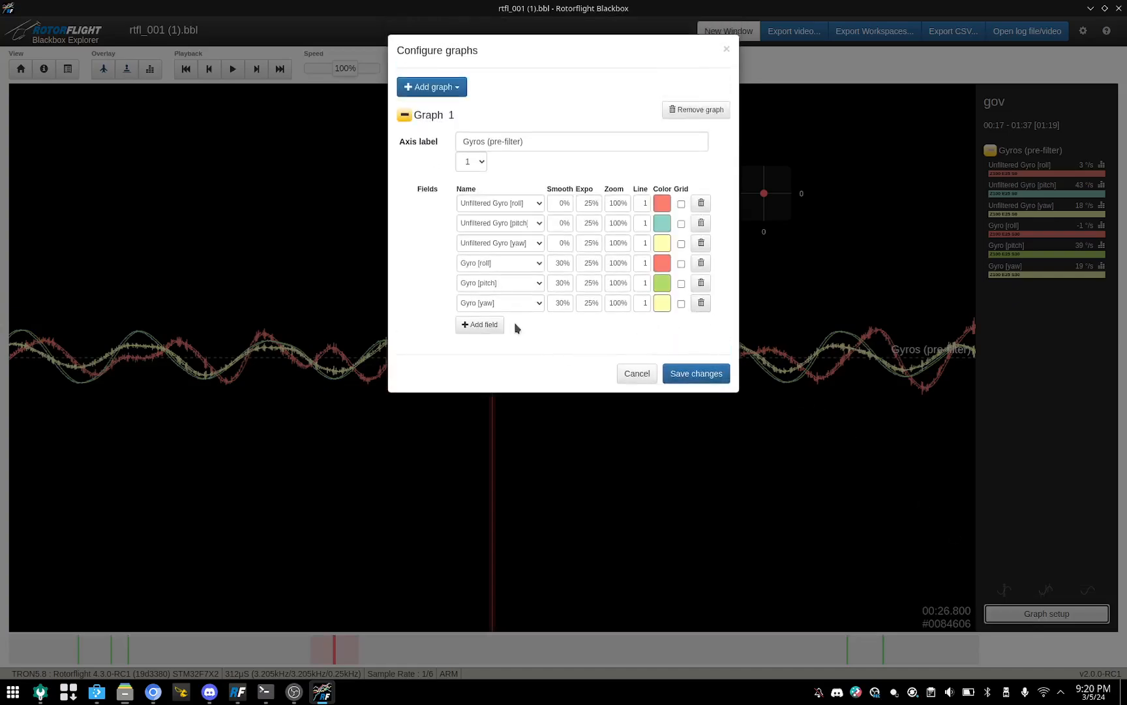
left_click(701, 303)
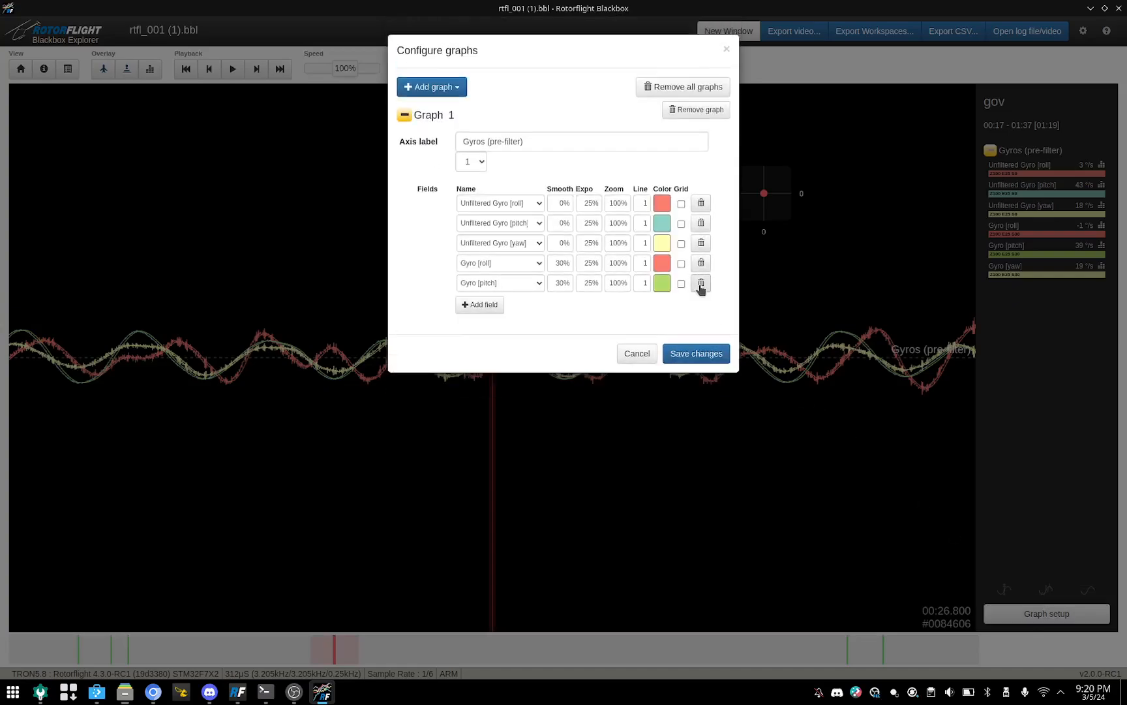
left_click(701, 282)
left_click(701, 263)
left_click(701, 243)
left_click(700, 223)
left_click(701, 204)
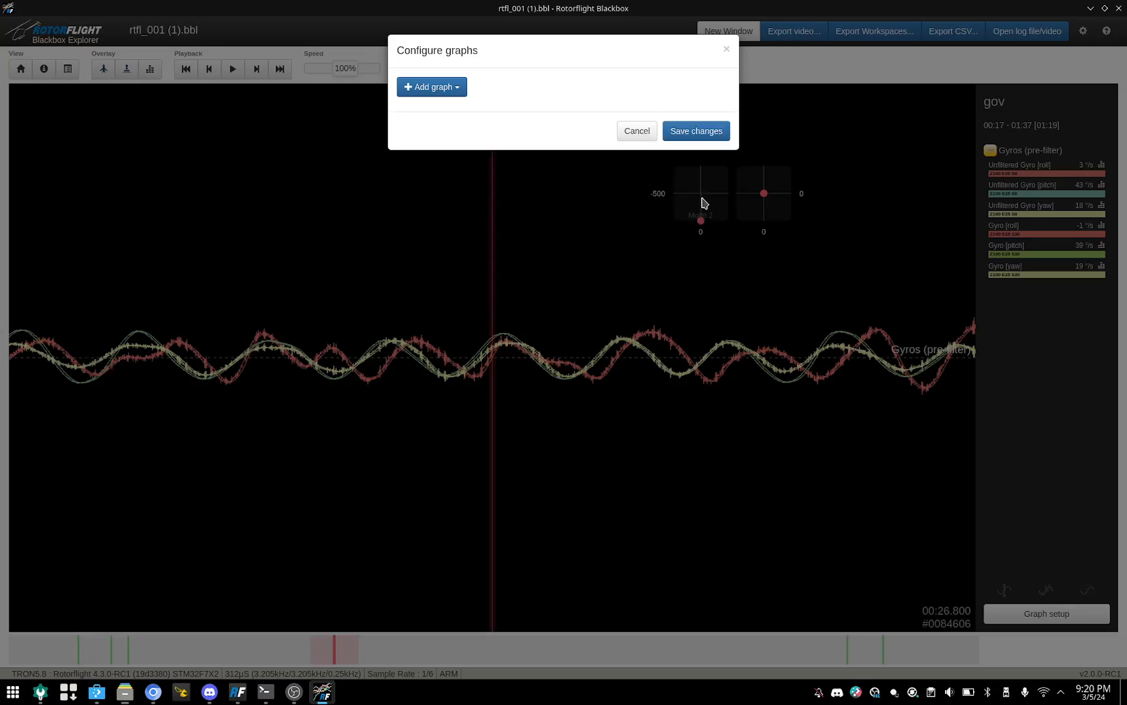
Step: Add a Motors graph to the gov workspace, change its field to Headspeed, and save the graph configuration
left_click(408, 90)
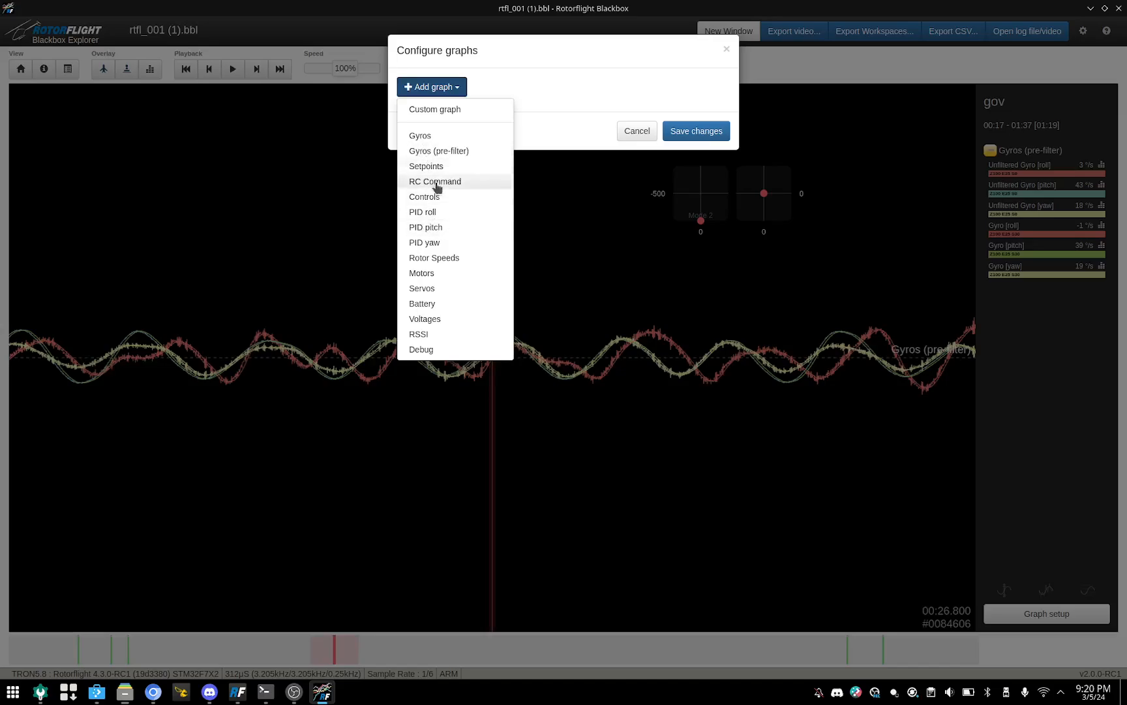
left_click(416, 276)
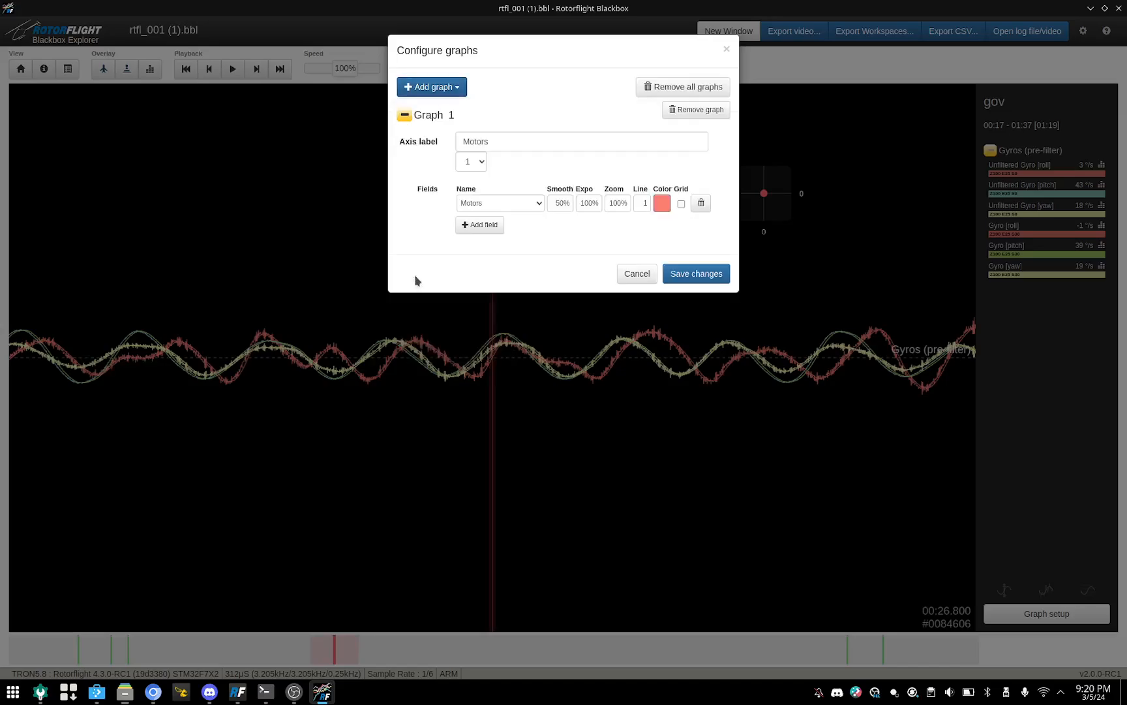
left_click(533, 205)
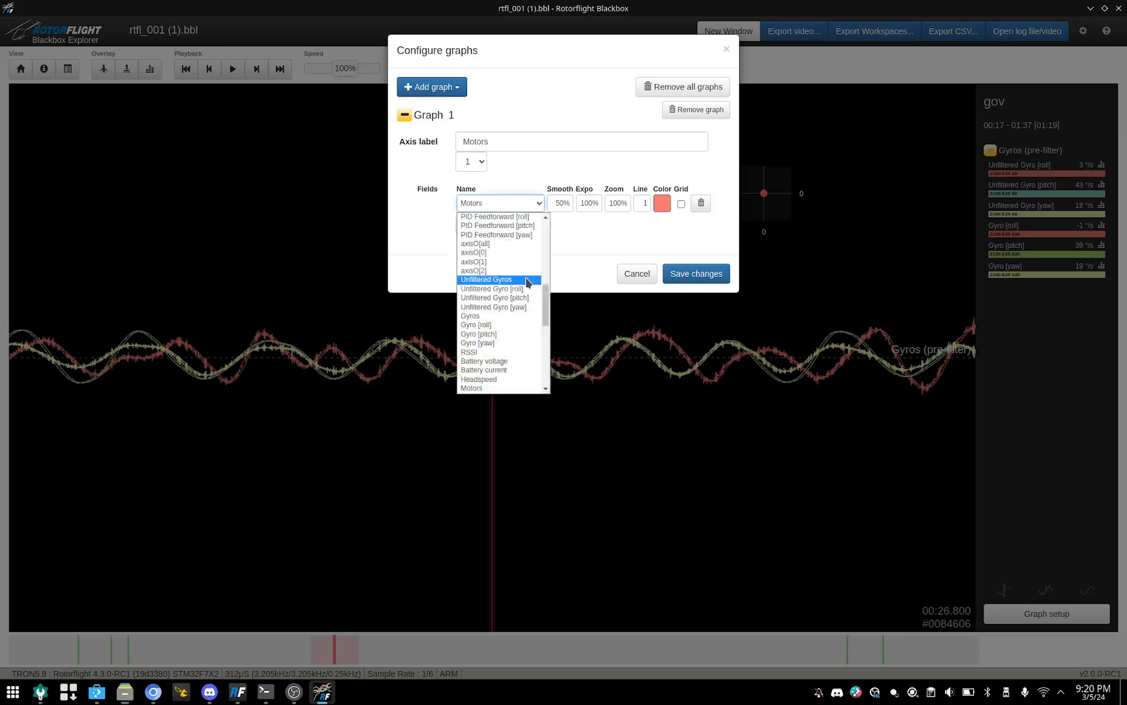
scroll(500, 279, "up", 5)
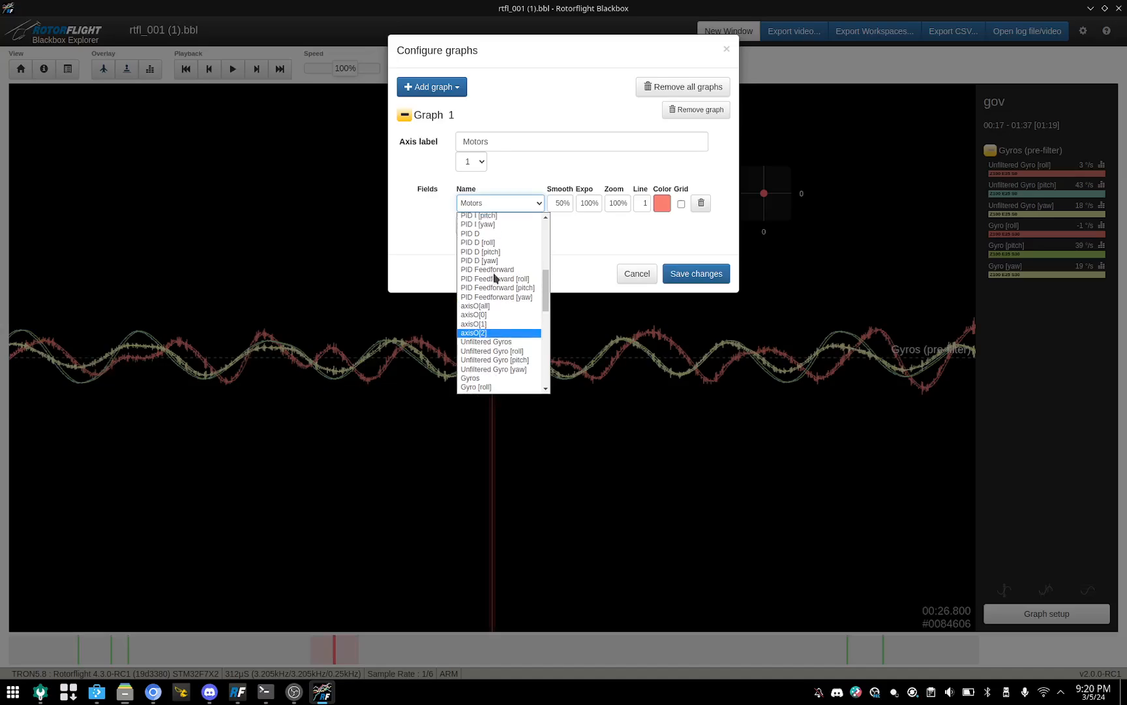
scroll(516, 261, "down", 1)
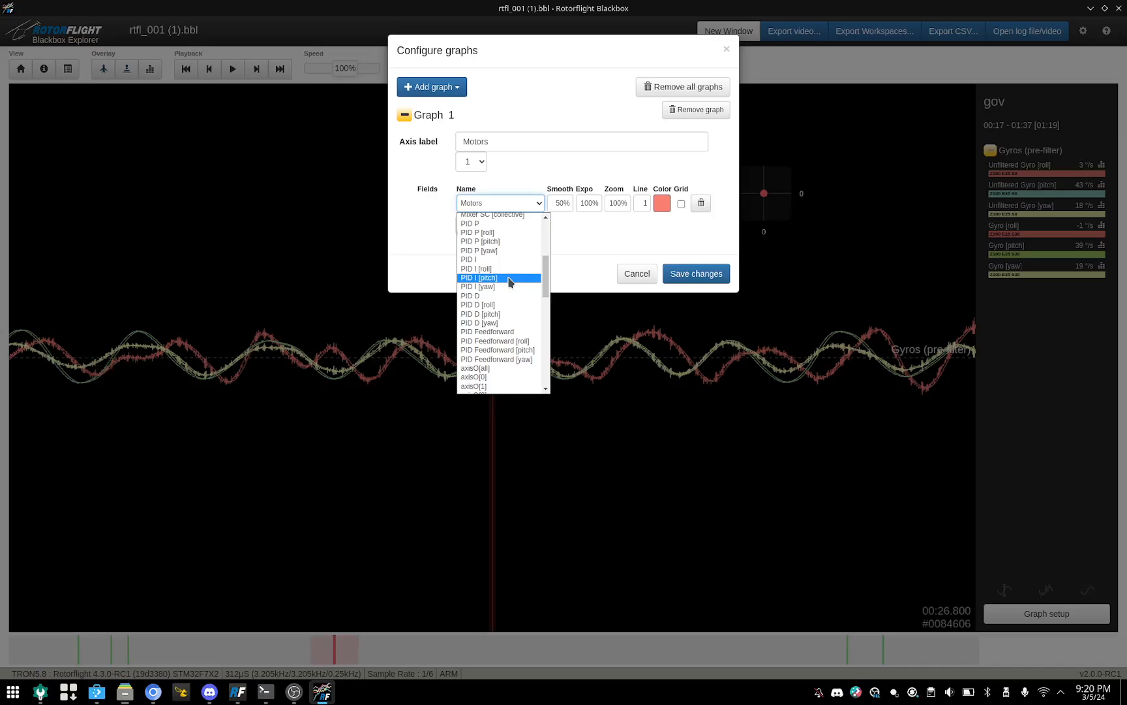
scroll(510, 282, "down", 5)
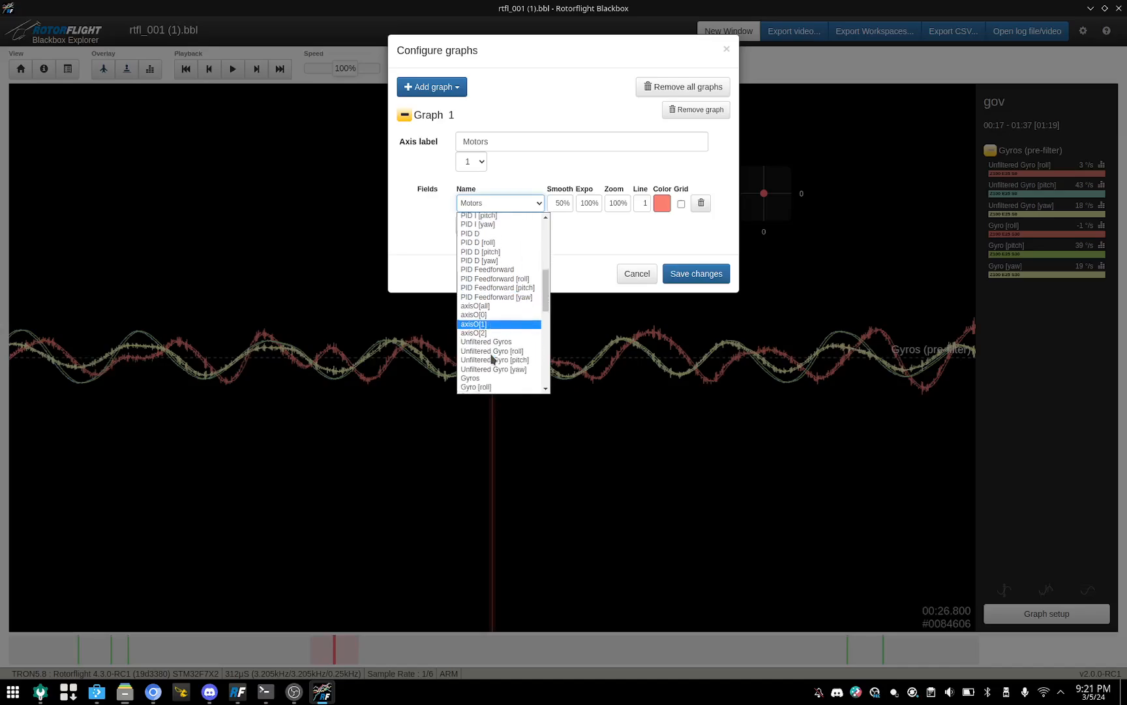
scroll(492, 358, "down", 1)
left_click(486, 347)
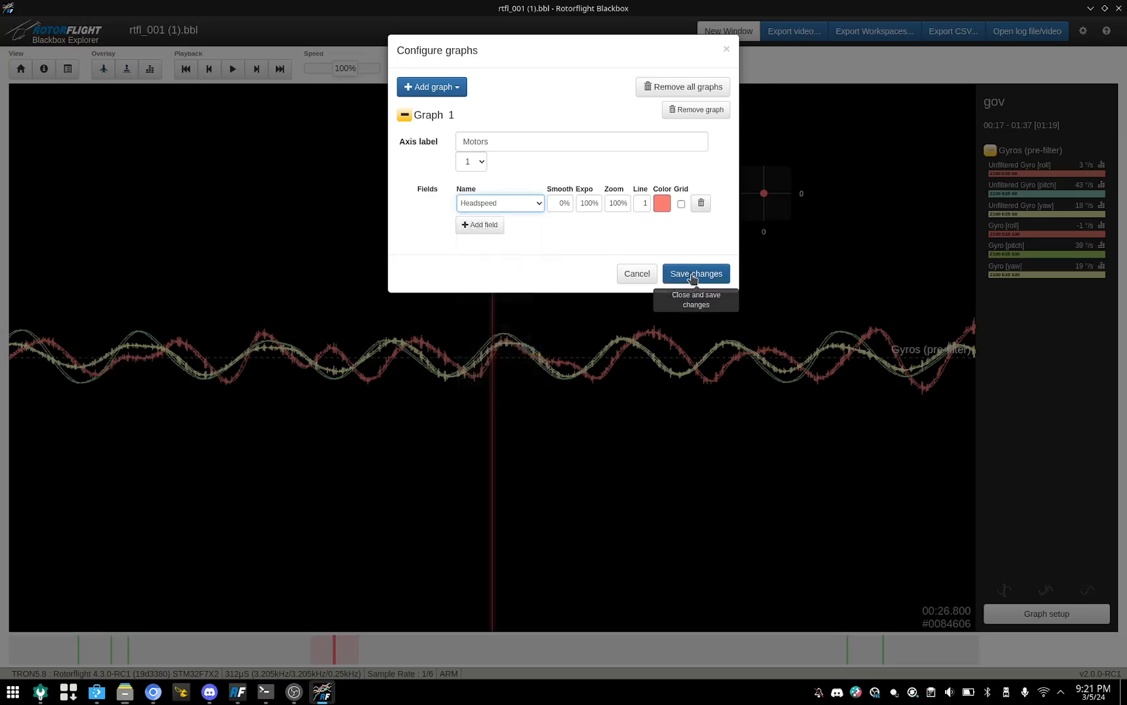
left_click(512, 144)
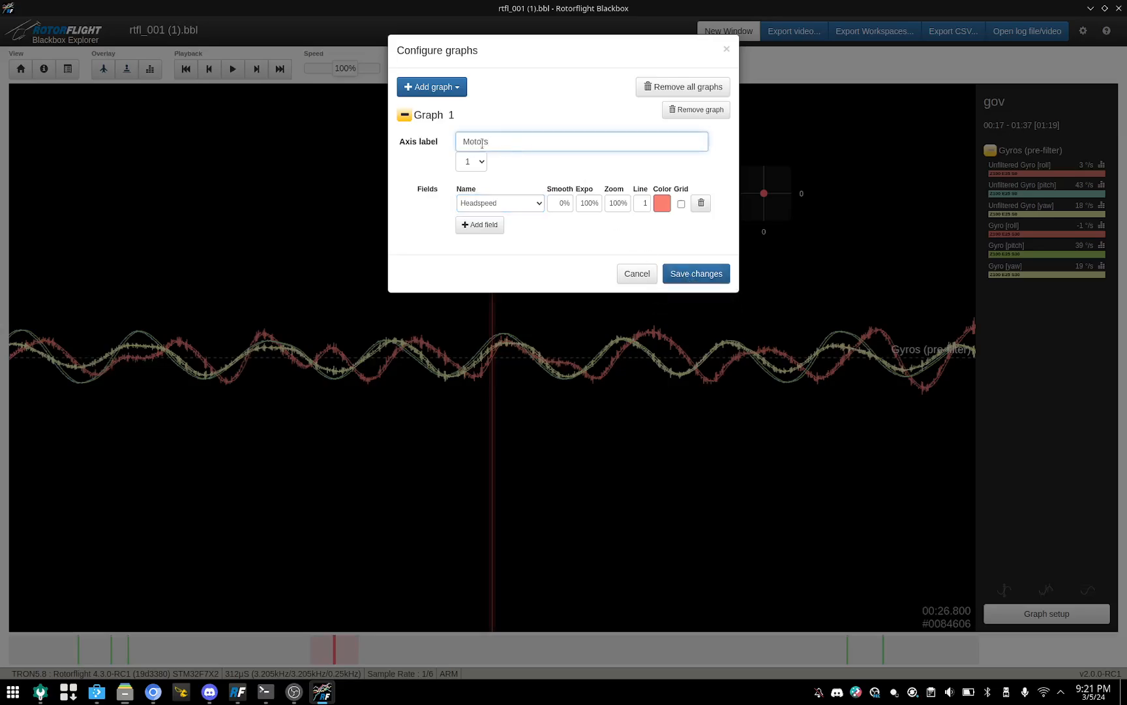
double_click(482, 143)
left_click(710, 277)
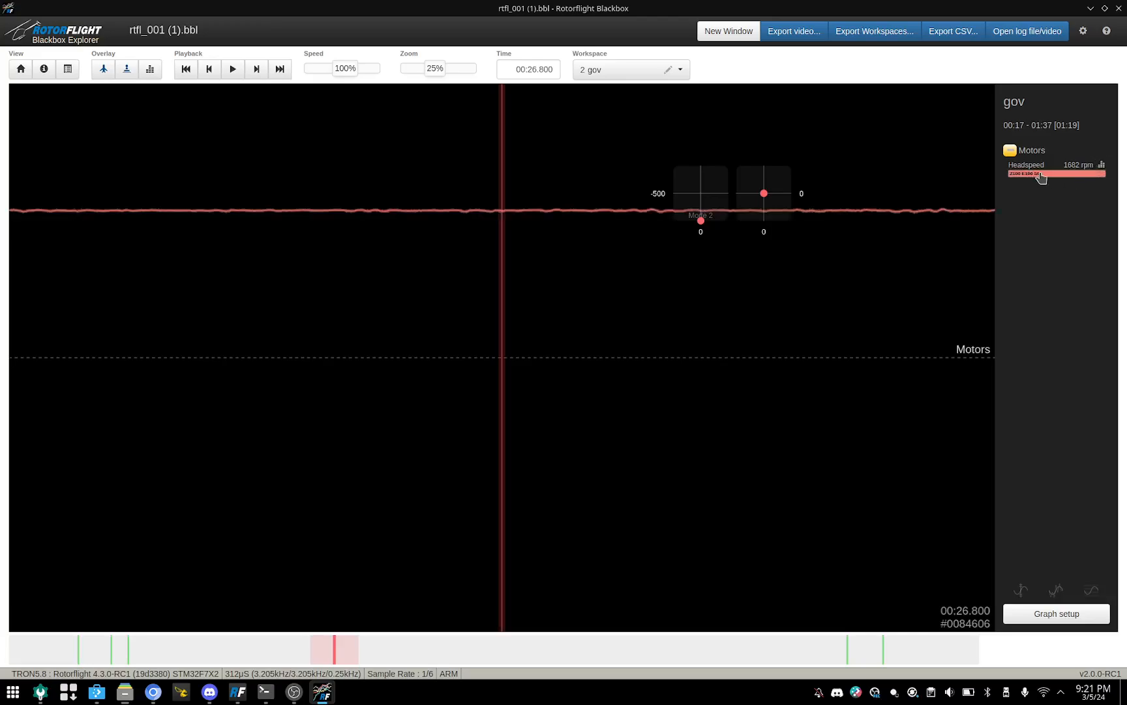
Step: View the frequency spectrum of Headspeed and switch back to the gyros workspace
left_click(1101, 167)
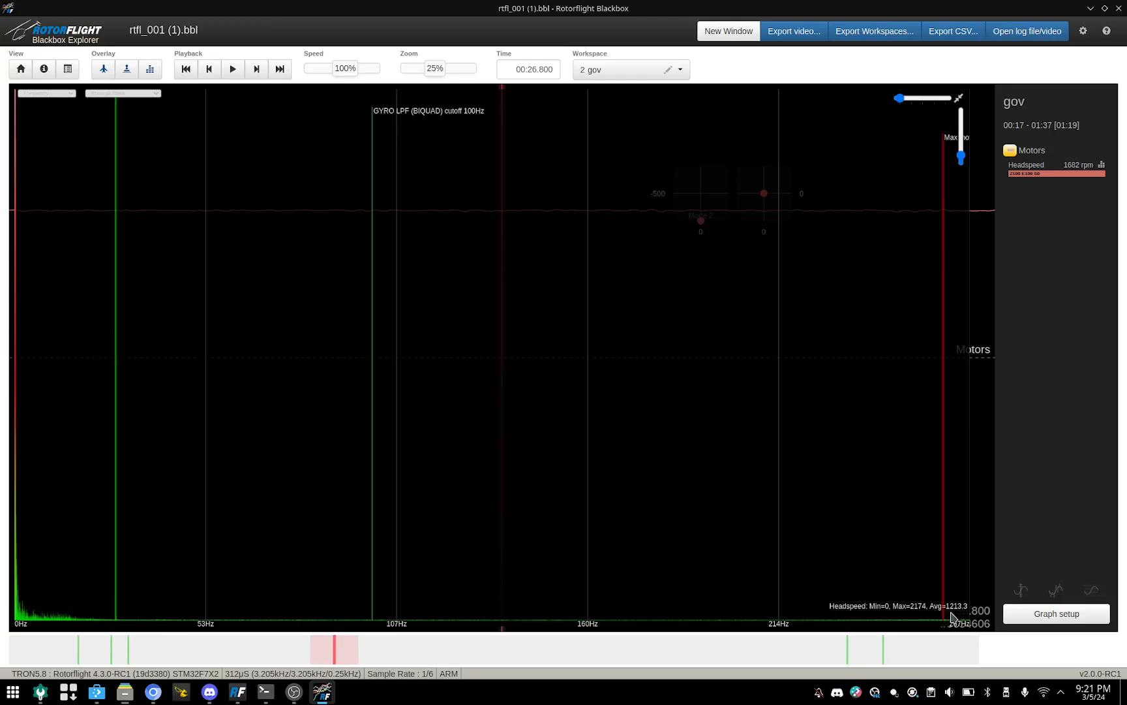
left_click(679, 71)
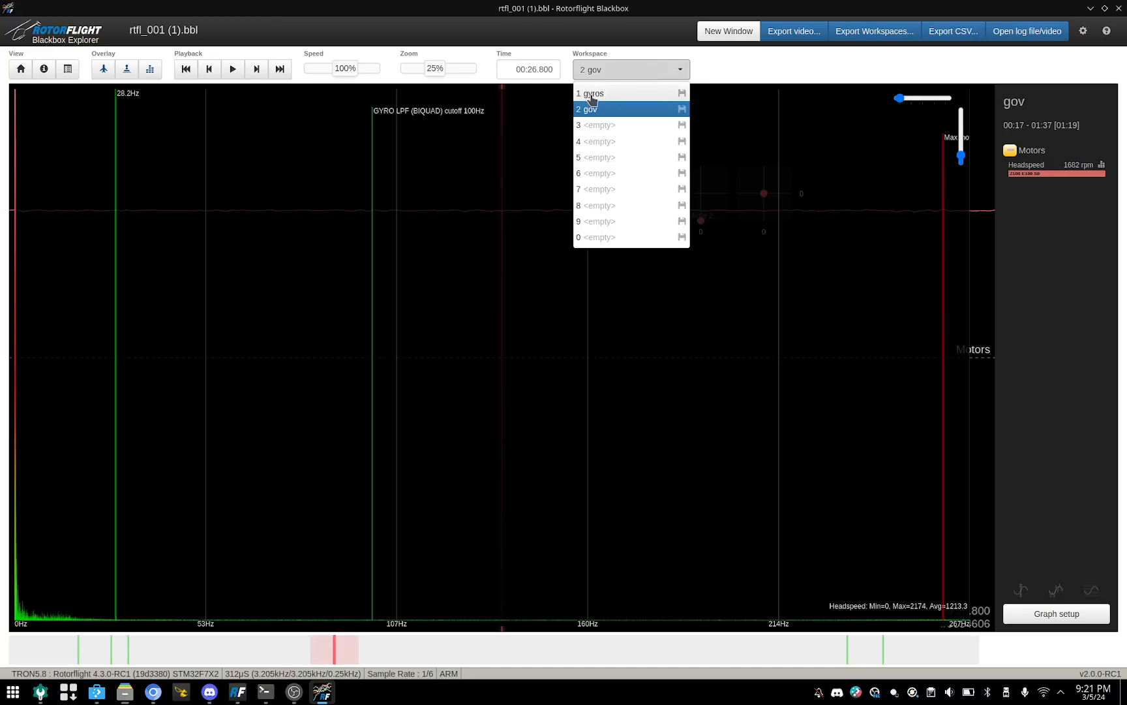
left_click(592, 96)
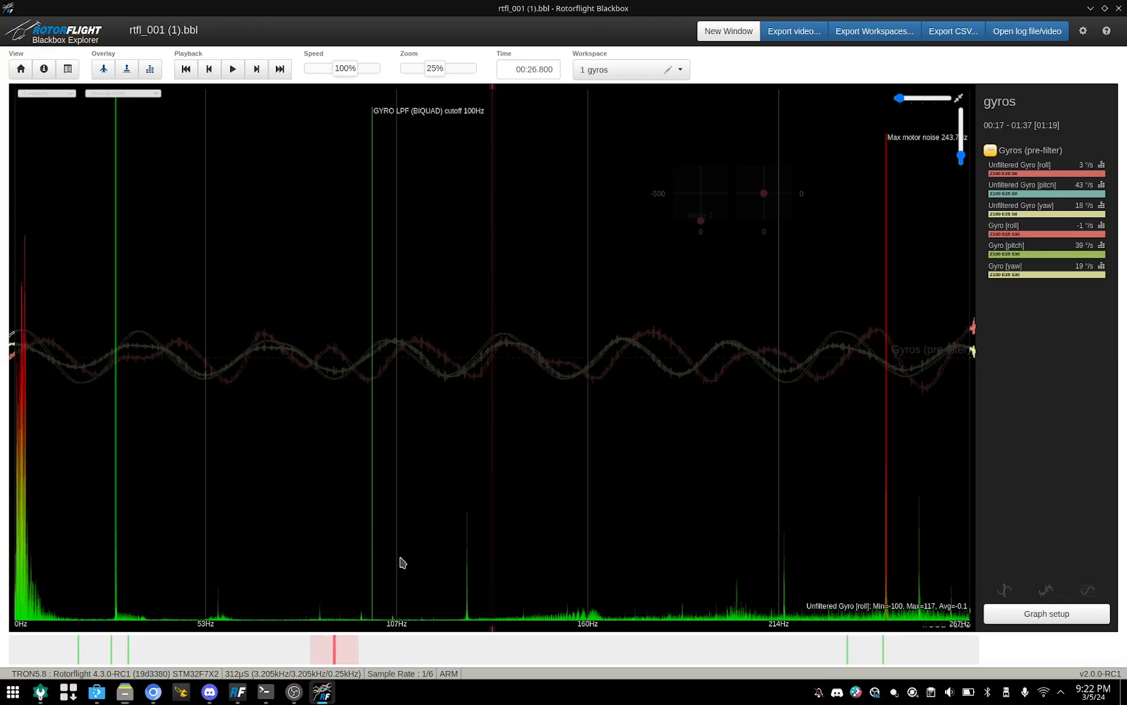
Step: Minimise the Rotorflight Blackbox and Dolphin windows to reach the desktop
left_click(1089, 9)
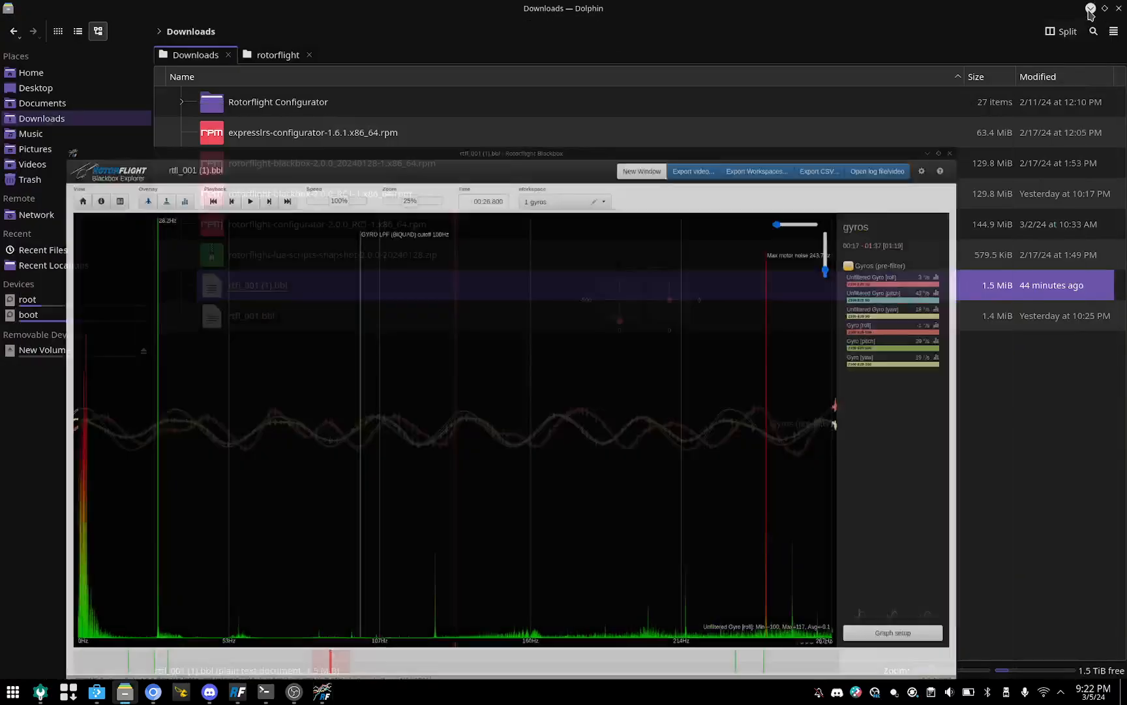
left_click(1090, 13)
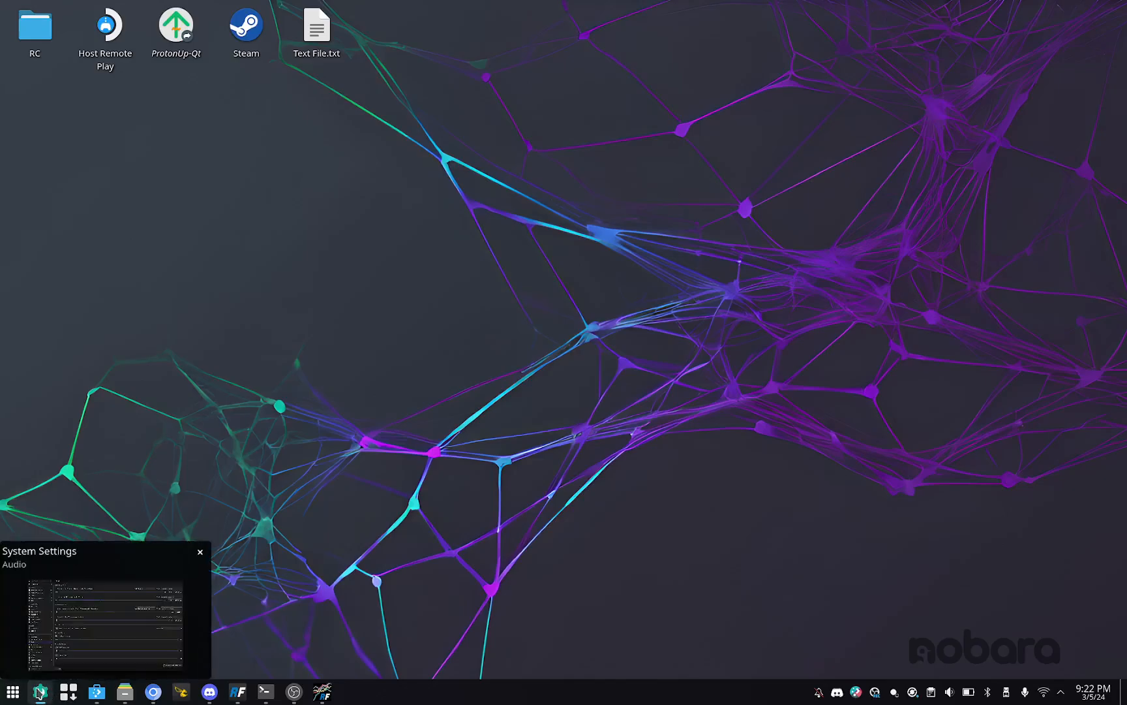
Step: Find the KCalc calculator among all installed desktop applications and launch it
left_click(13, 691)
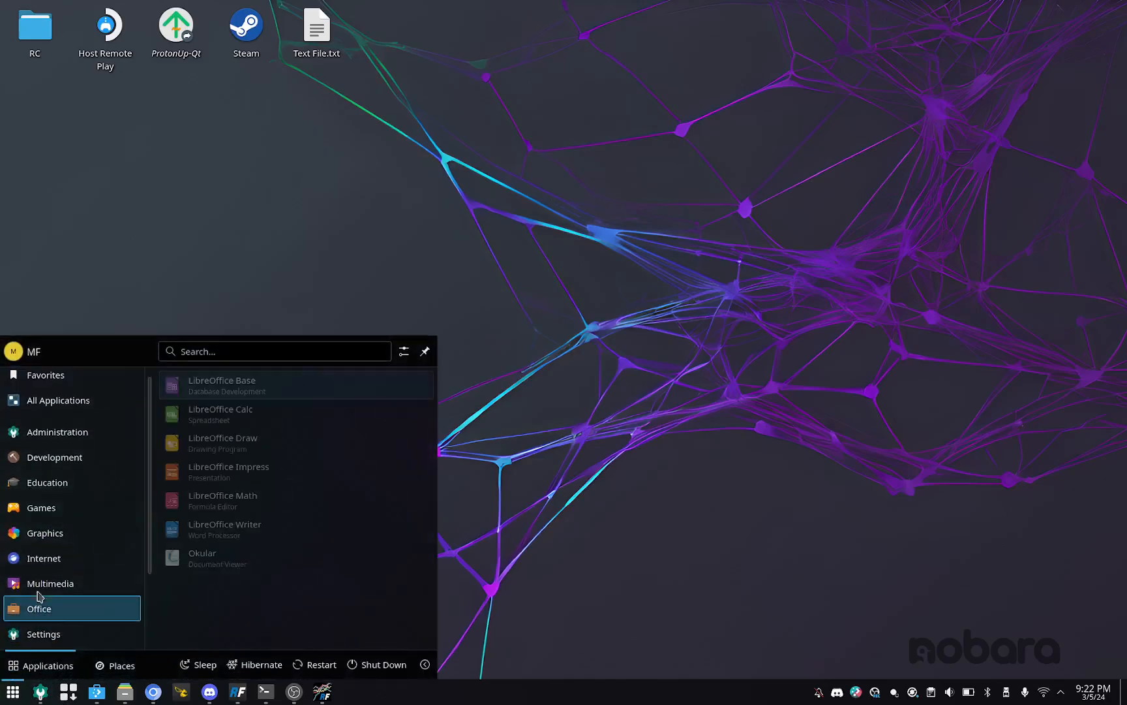
mouse_move(78, 422)
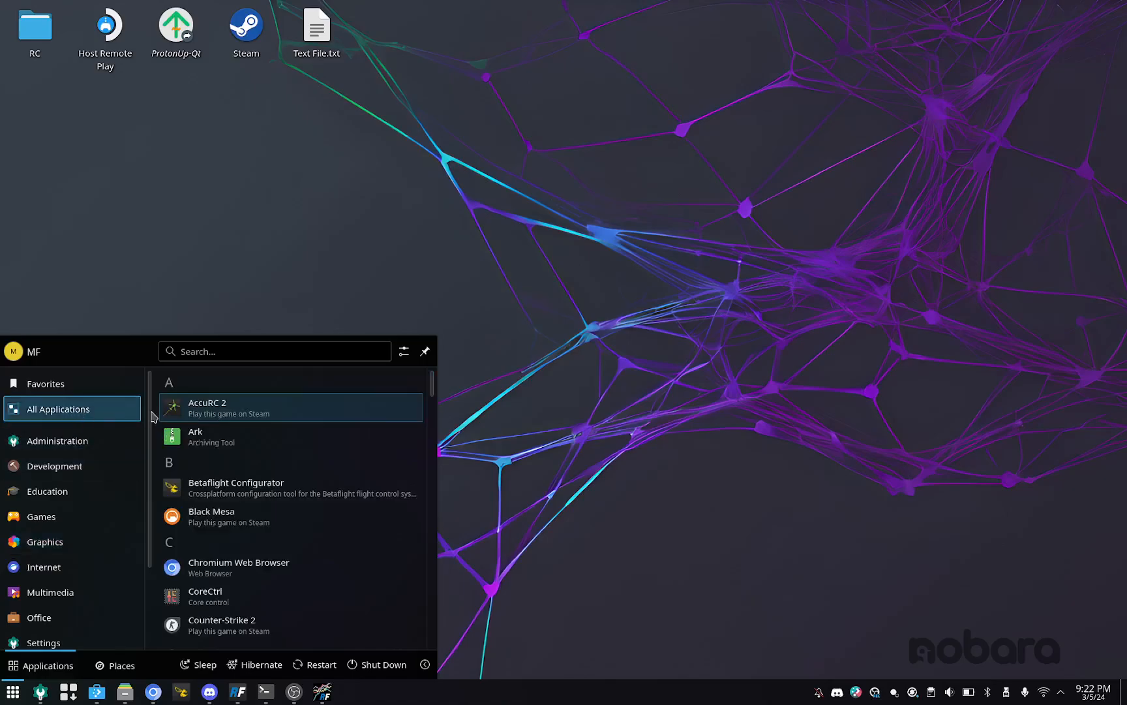
scroll(302, 492, "down", 5)
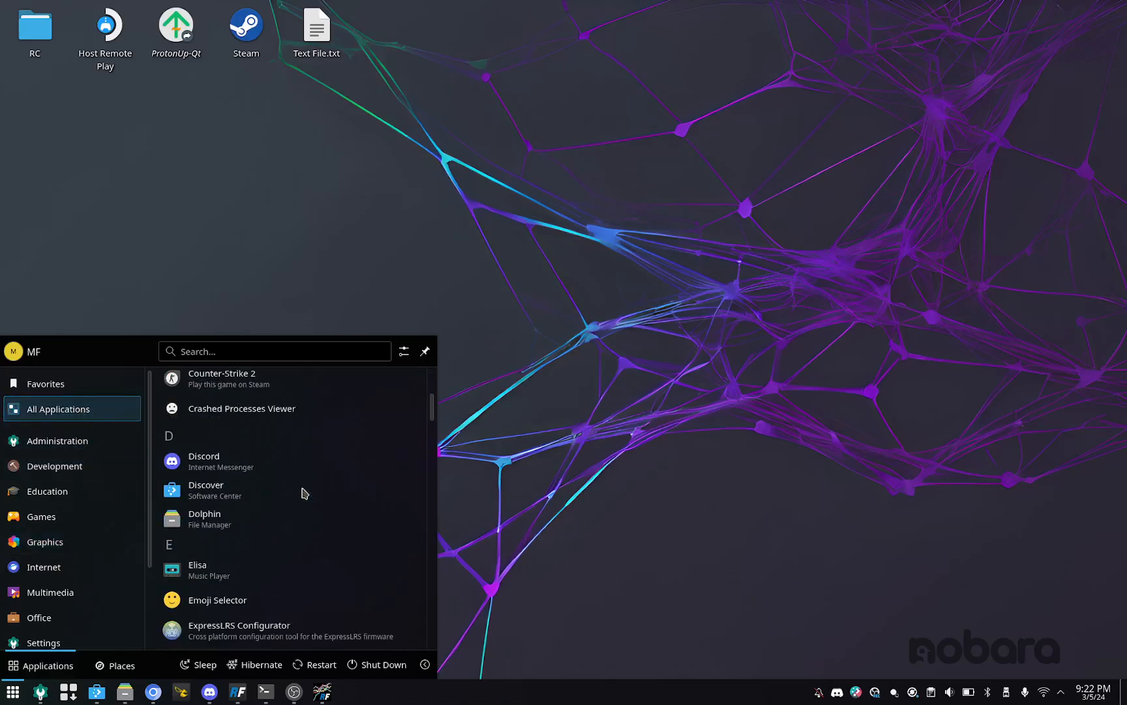
scroll(302, 493, "down", 5)
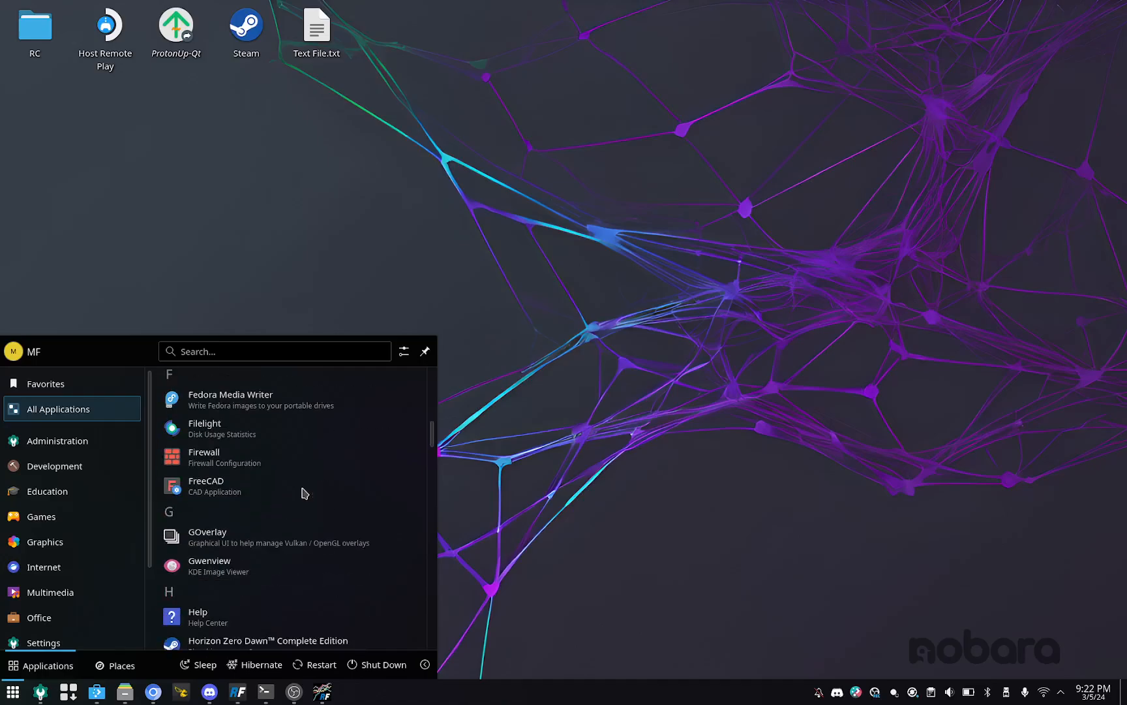
scroll(302, 492, "down", 1)
scroll(302, 492, "up", 2)
scroll(302, 493, "down", 5)
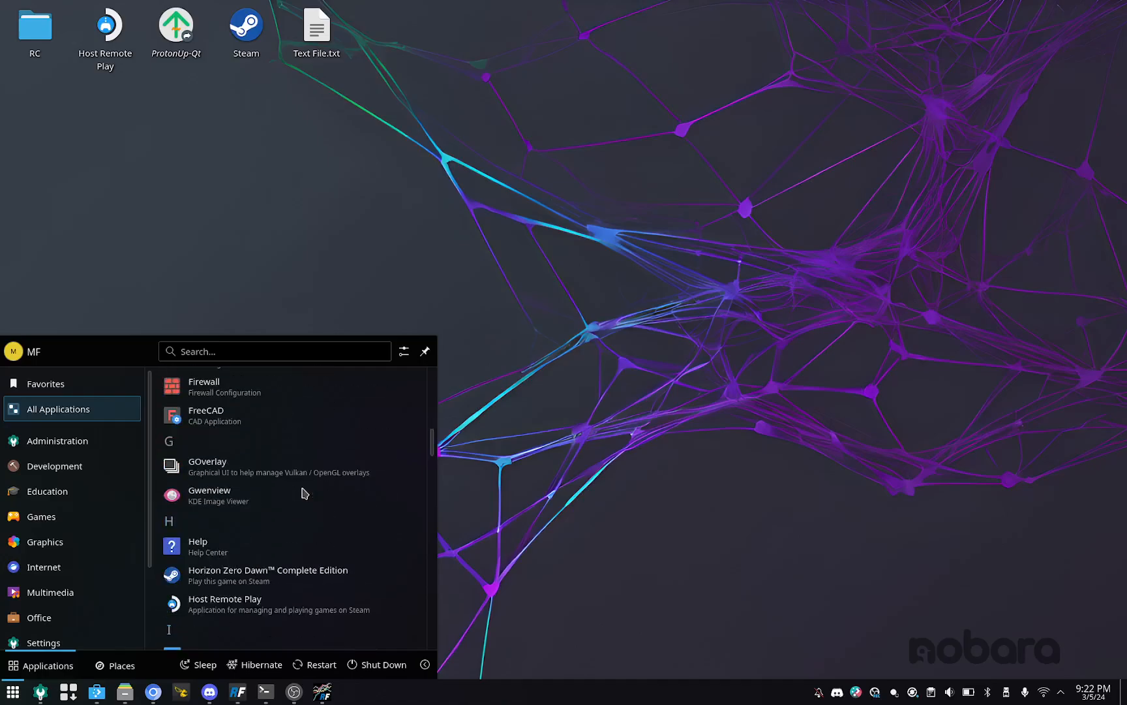
scroll(302, 493, "down", 2)
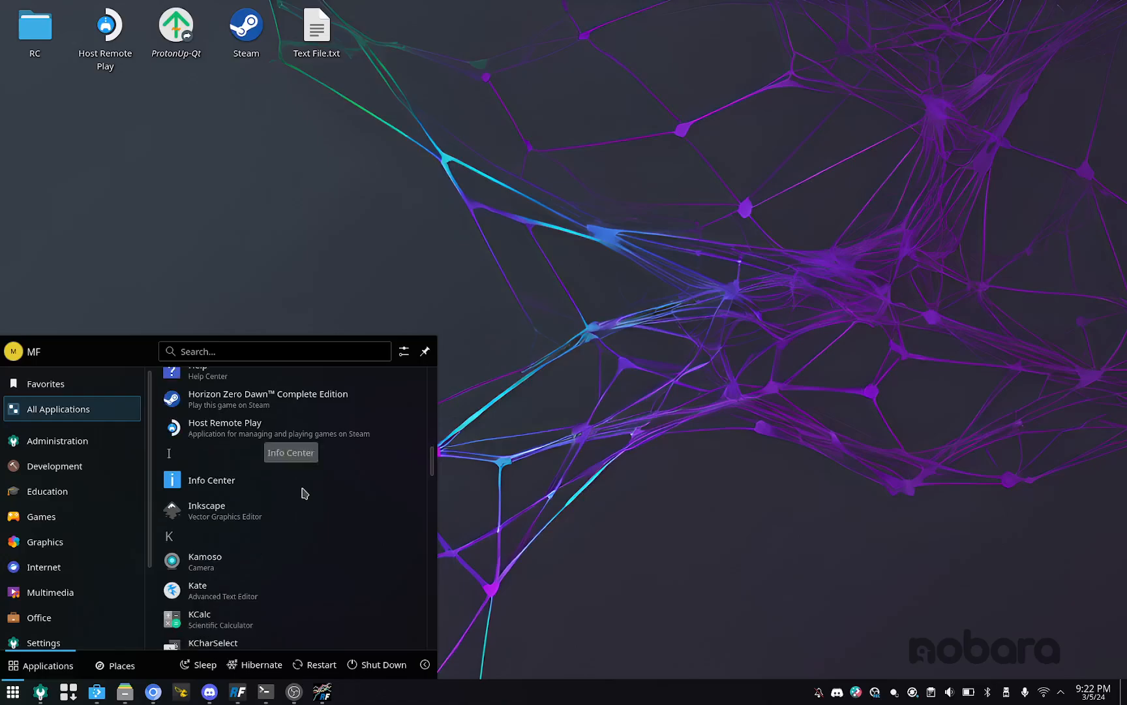
scroll(302, 492, "down", 1)
left_click(208, 587)
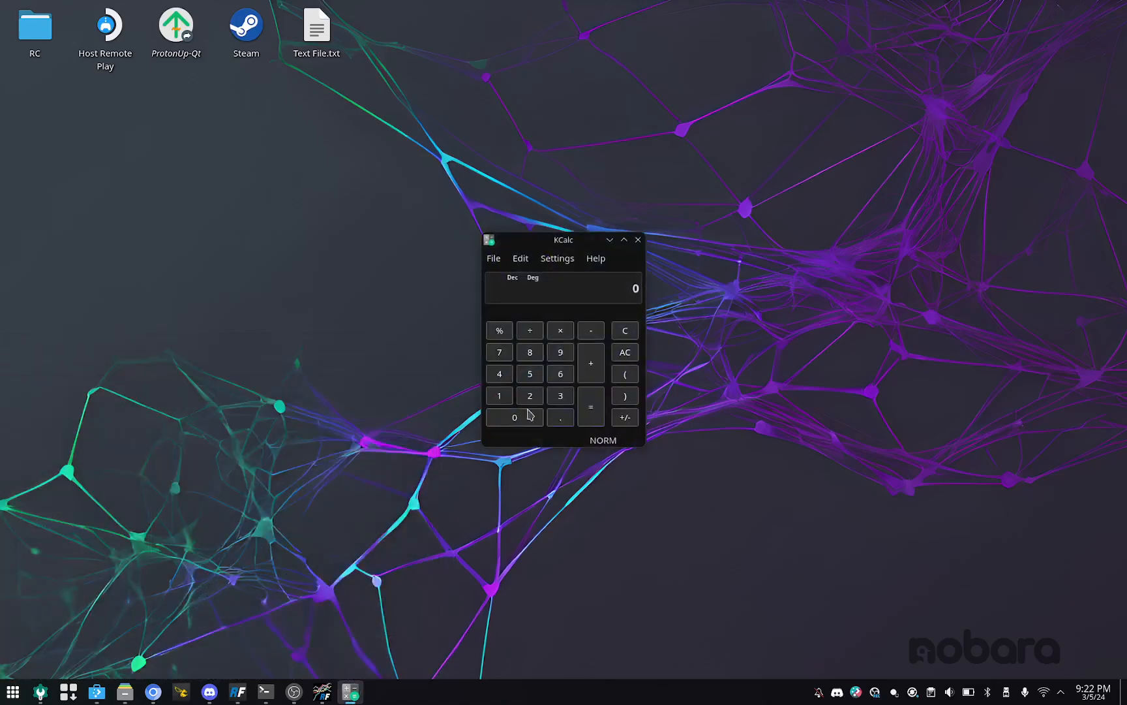
Step: Switch back to Rotorflight Blackbox and alternate between the gyros and gov workspaces, ending on gov
left_click(321, 692)
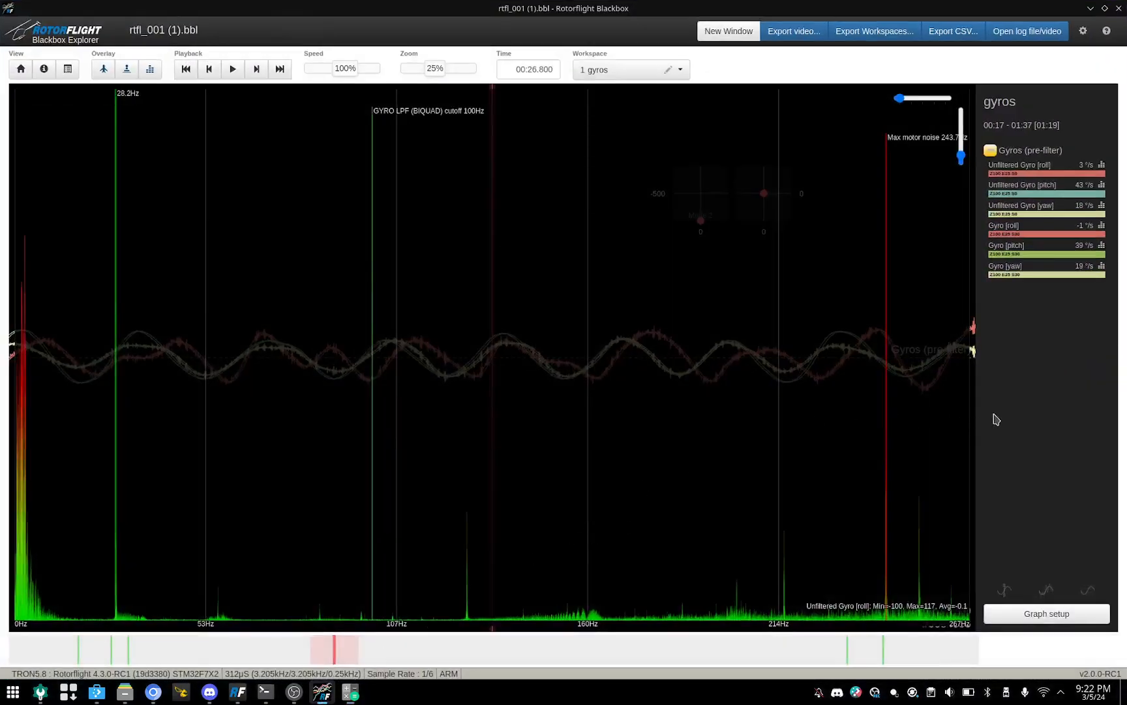
left_click(679, 69)
left_click(603, 111)
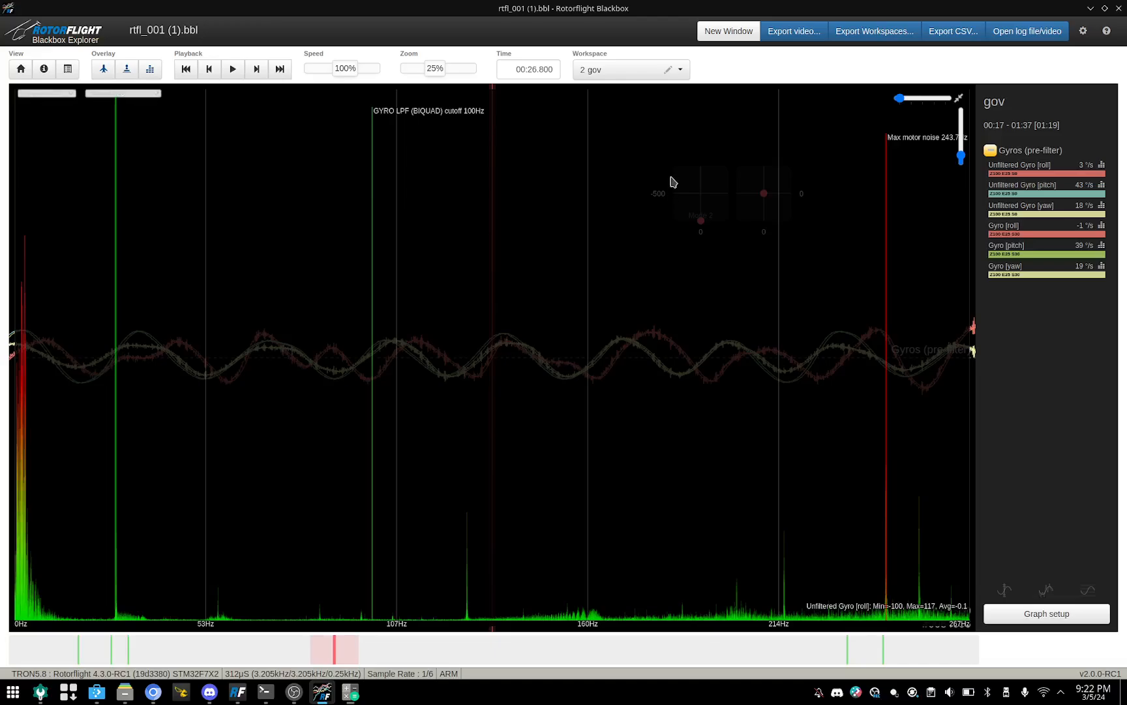
left_click(688, 72)
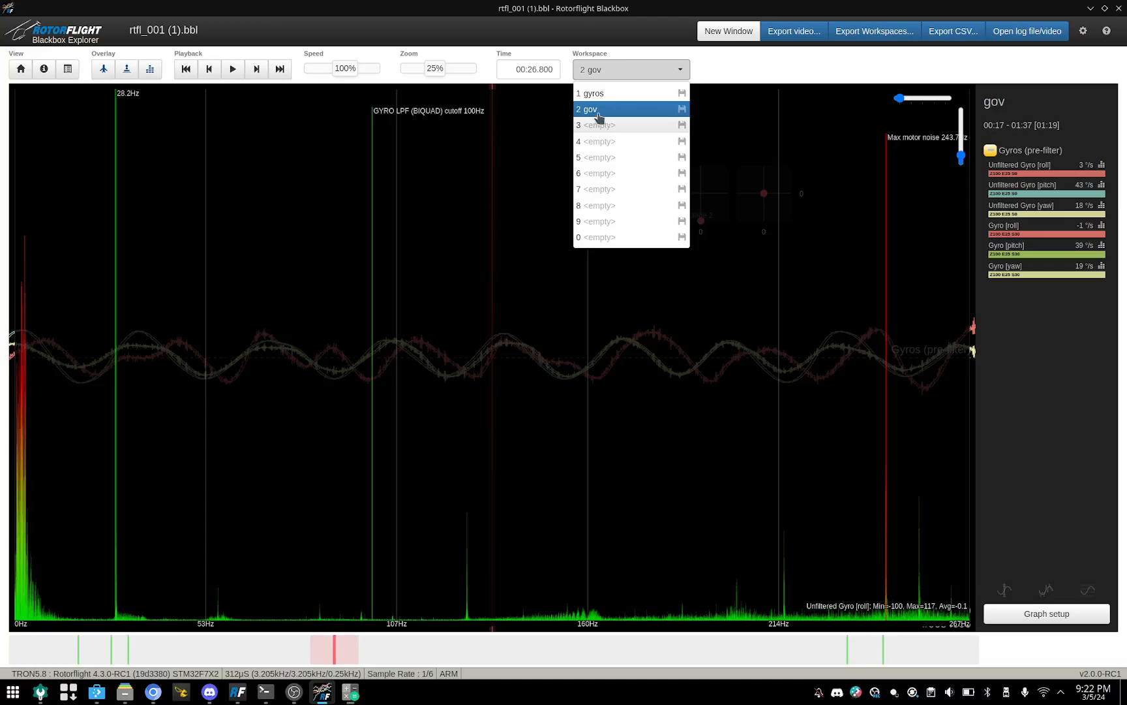
left_click(645, 115)
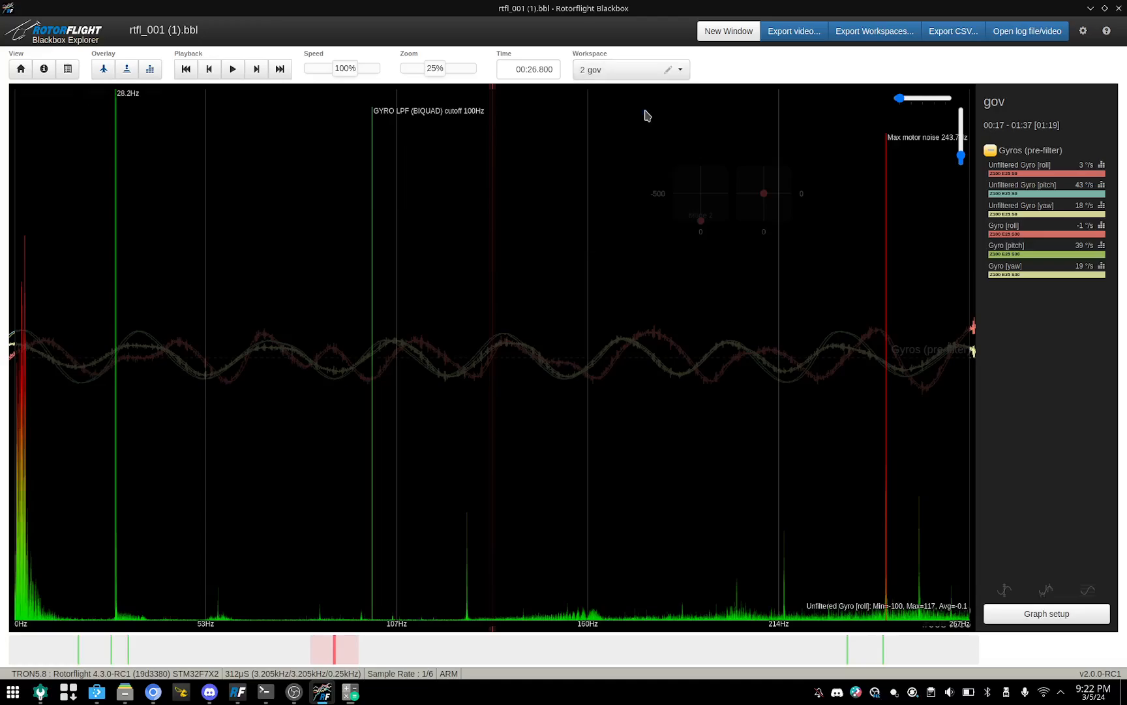
left_click(672, 75)
left_click(599, 96)
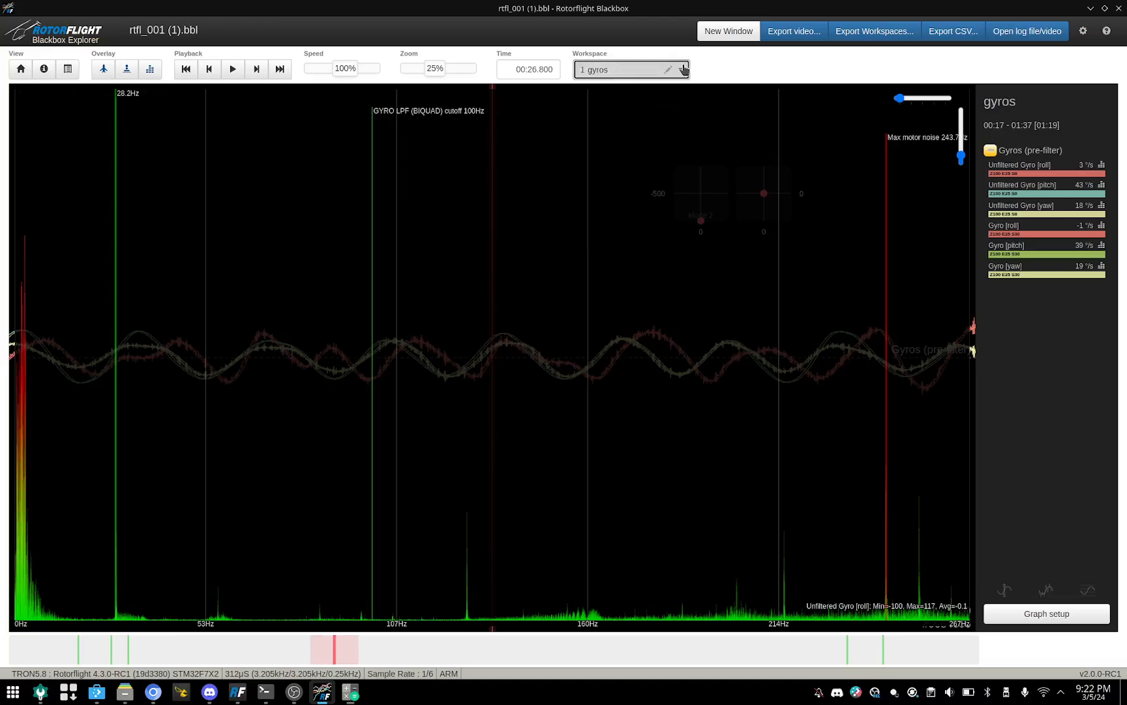
left_click(669, 71)
left_click(593, 115)
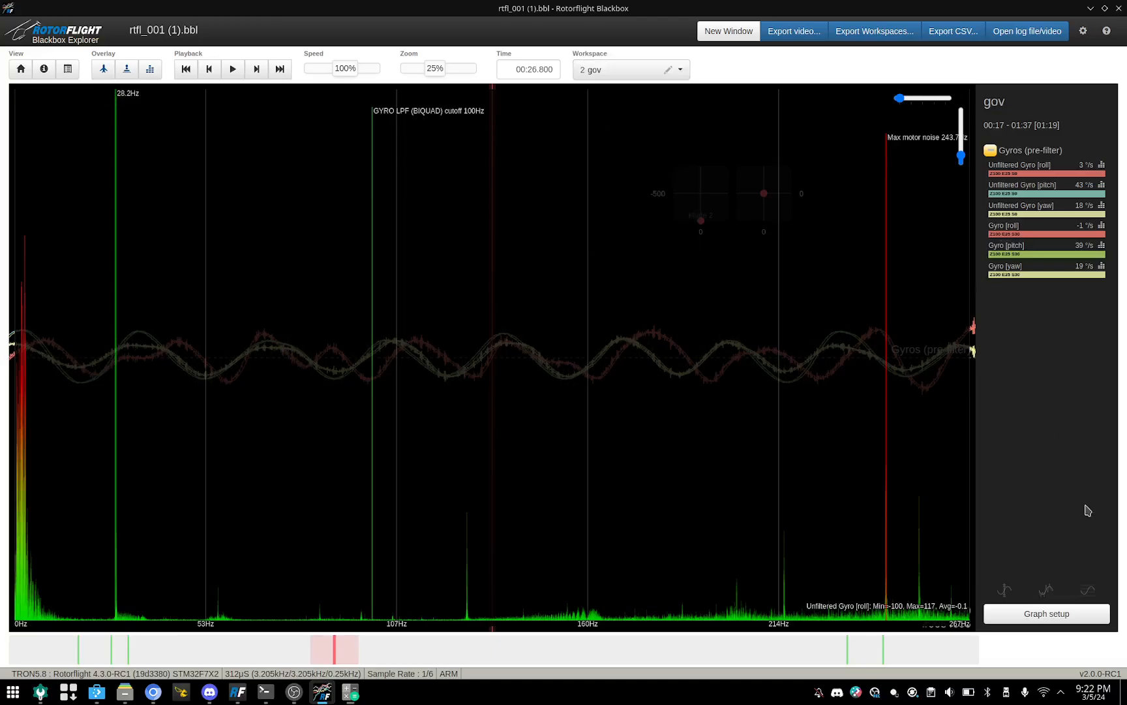
Step: Open the gov workspace's graph setup and remove all six gyro fields from the Gyros (pre-filter) graph
left_click(1052, 617)
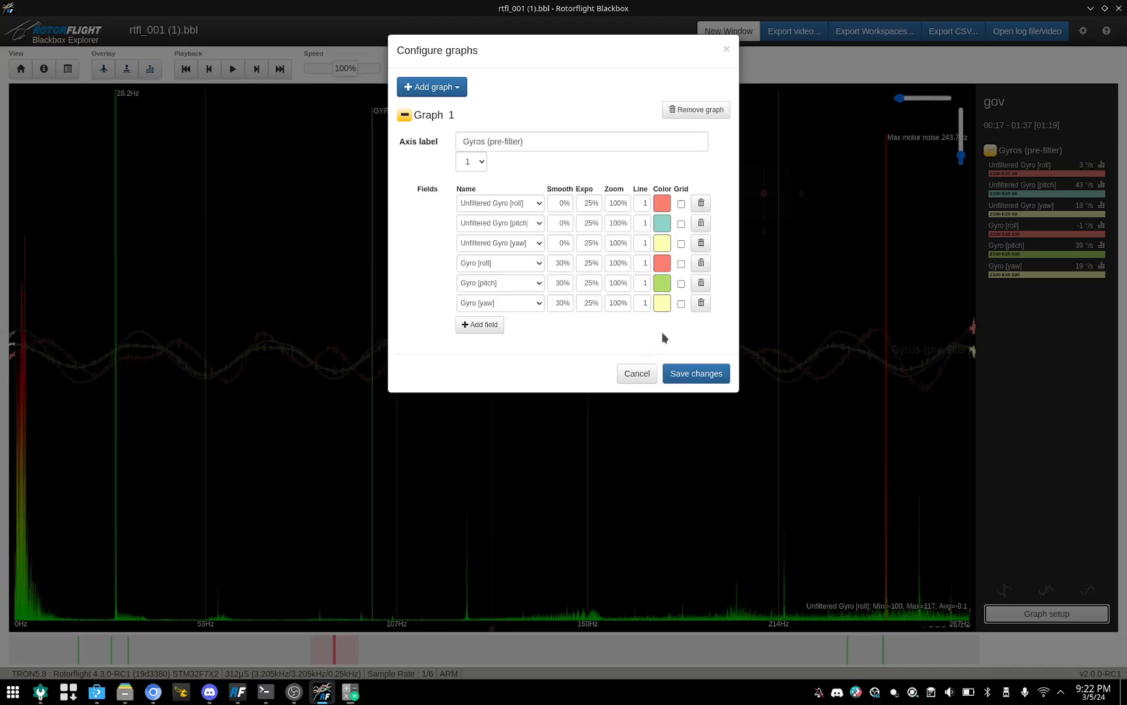
left_click(700, 302)
left_click(700, 283)
left_click(701, 263)
left_click(701, 243)
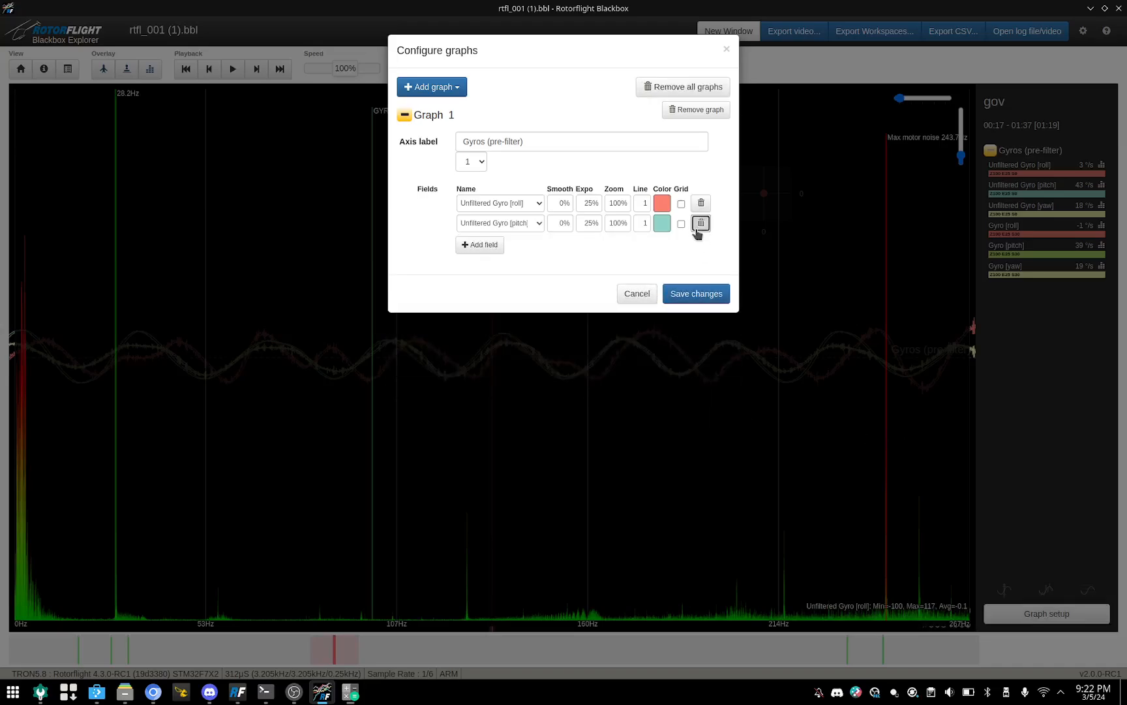
left_click(700, 223)
left_click(701, 203)
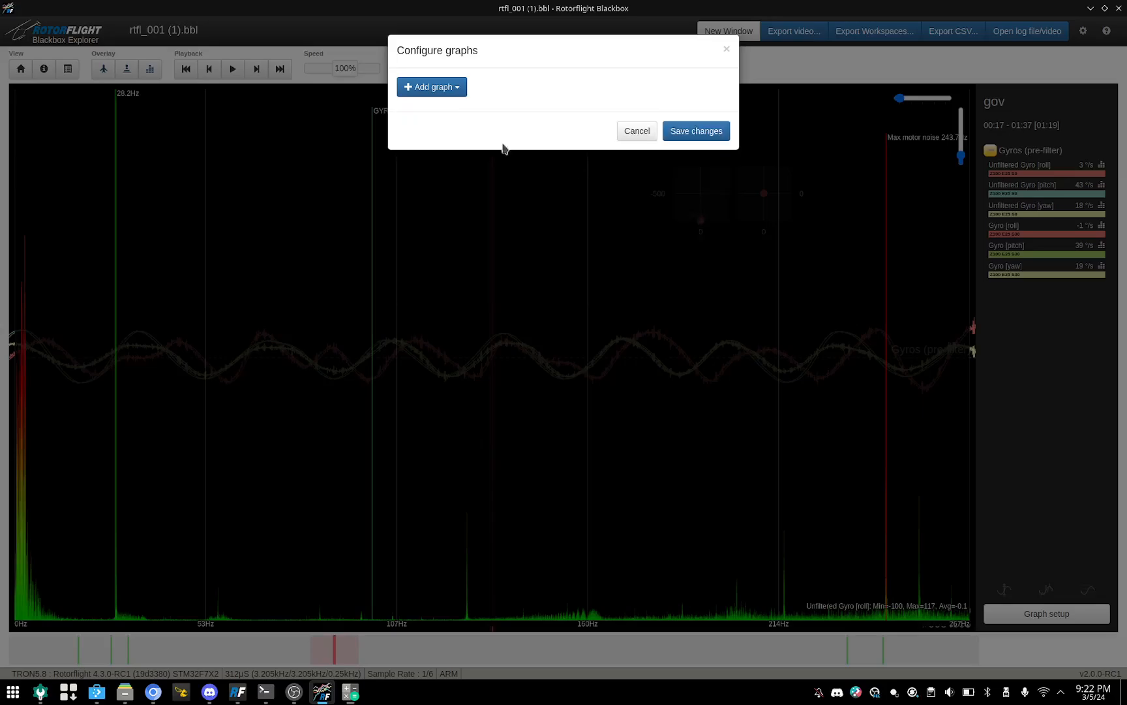
Step: Add a custom graph with Headspeed as its field and save the graph configuration
left_click(466, 91)
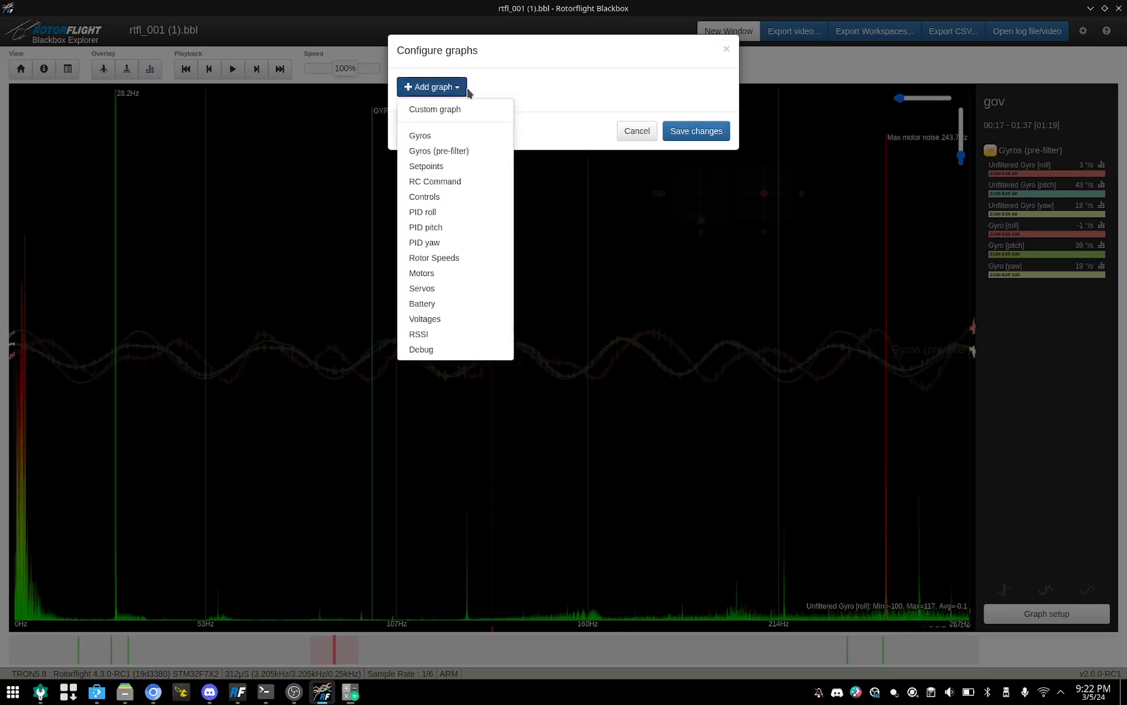
left_click(421, 111)
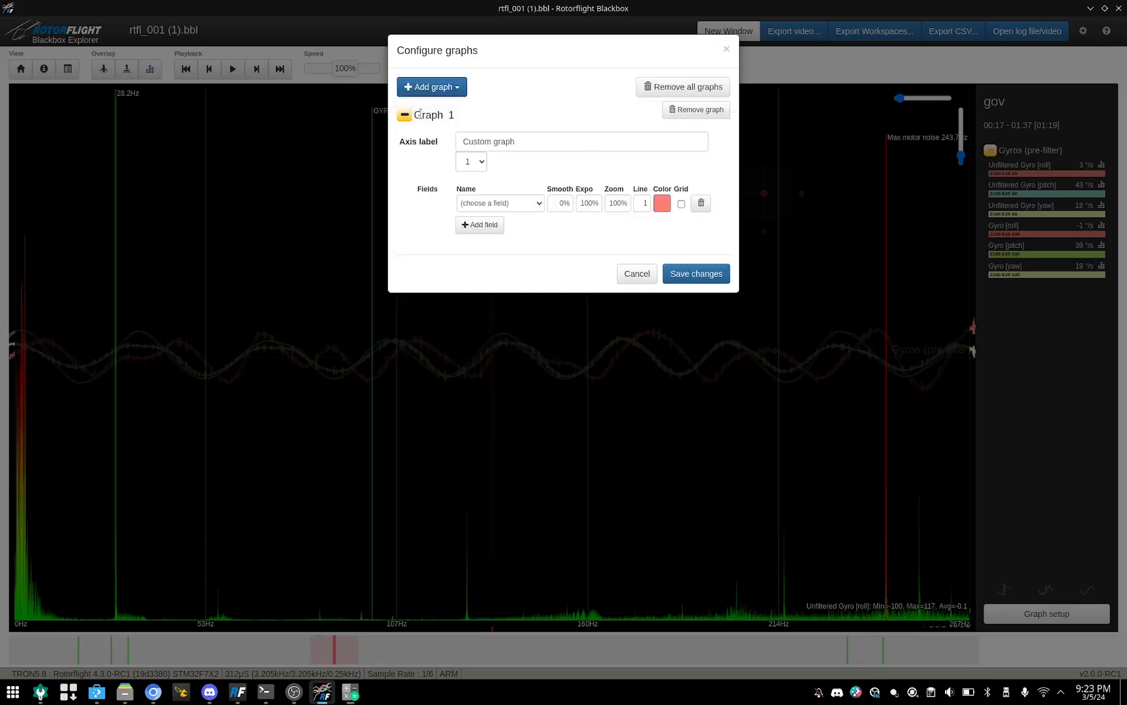
left_click(533, 204)
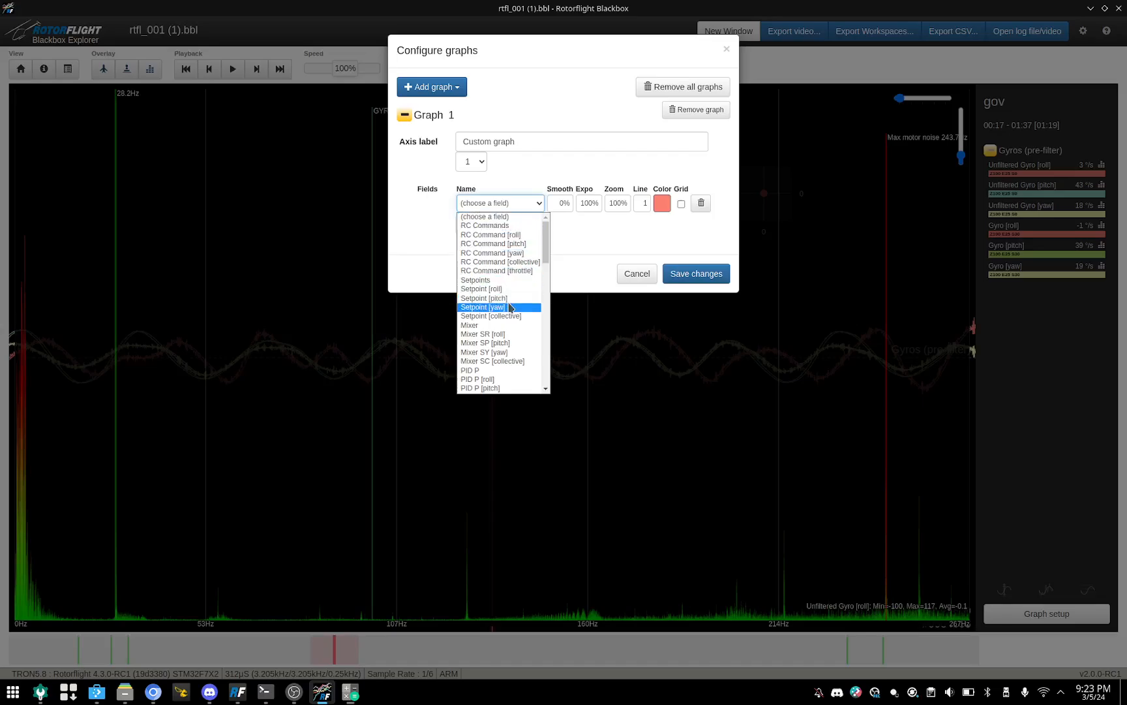
scroll(506, 317, "down", 5)
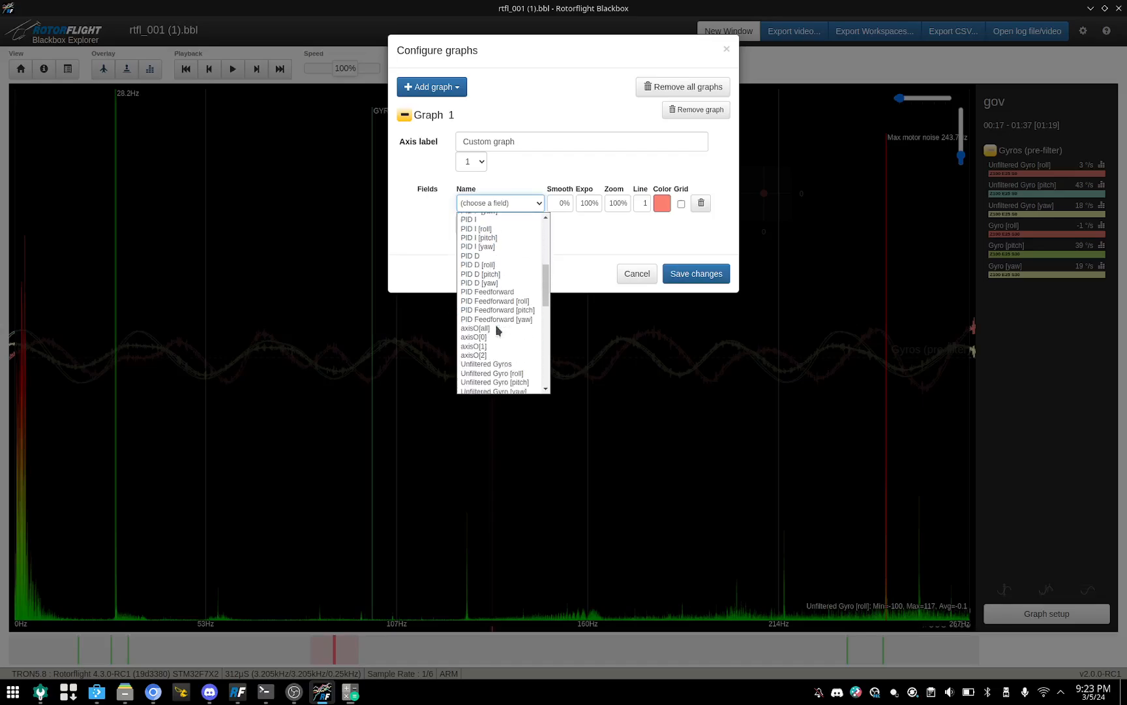
scroll(497, 330, "down", 2)
scroll(497, 330, "down", 5)
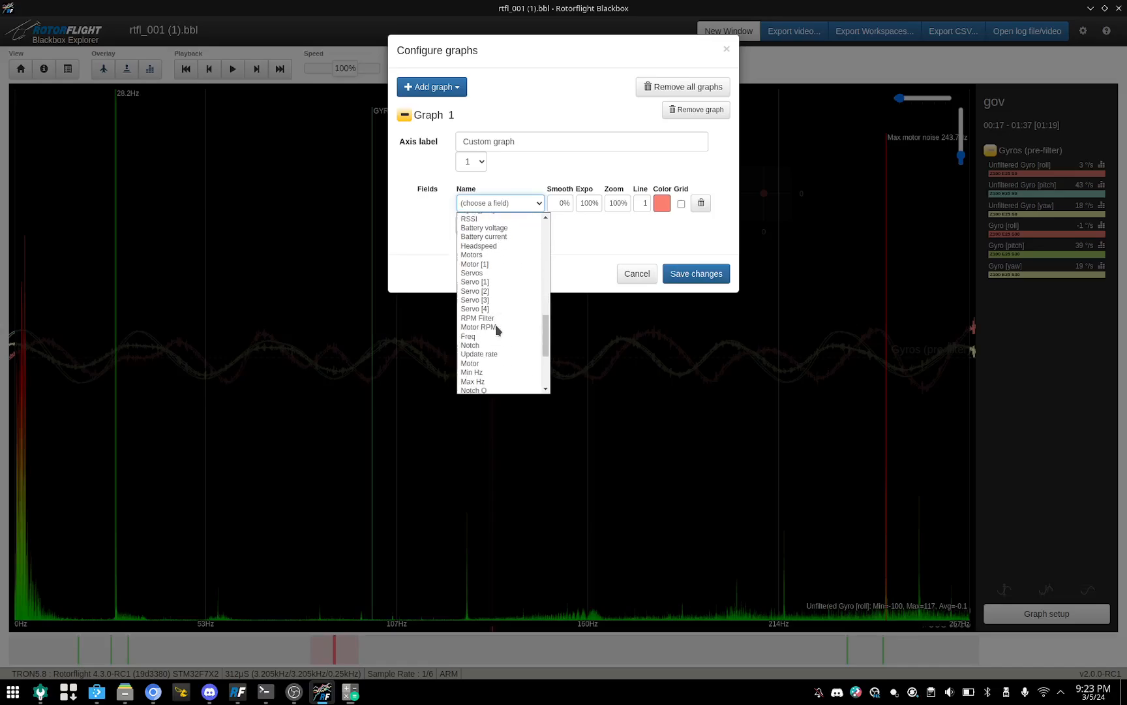
scroll(497, 330, "up", 5)
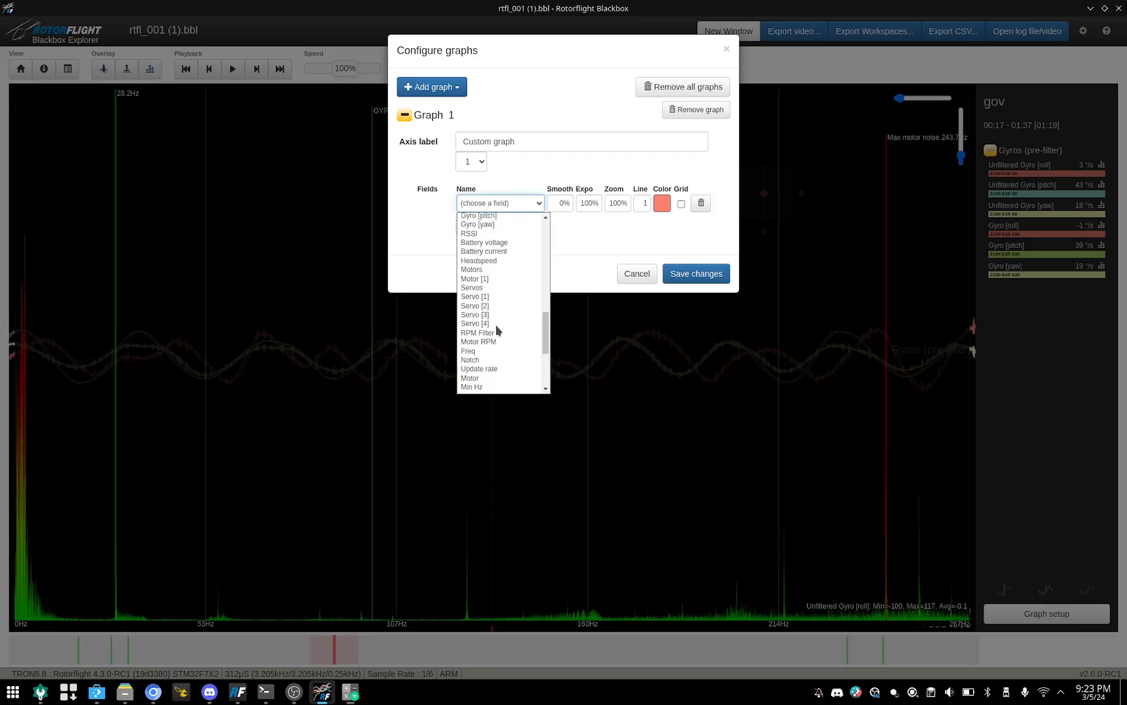
scroll(496, 330, "up", 6)
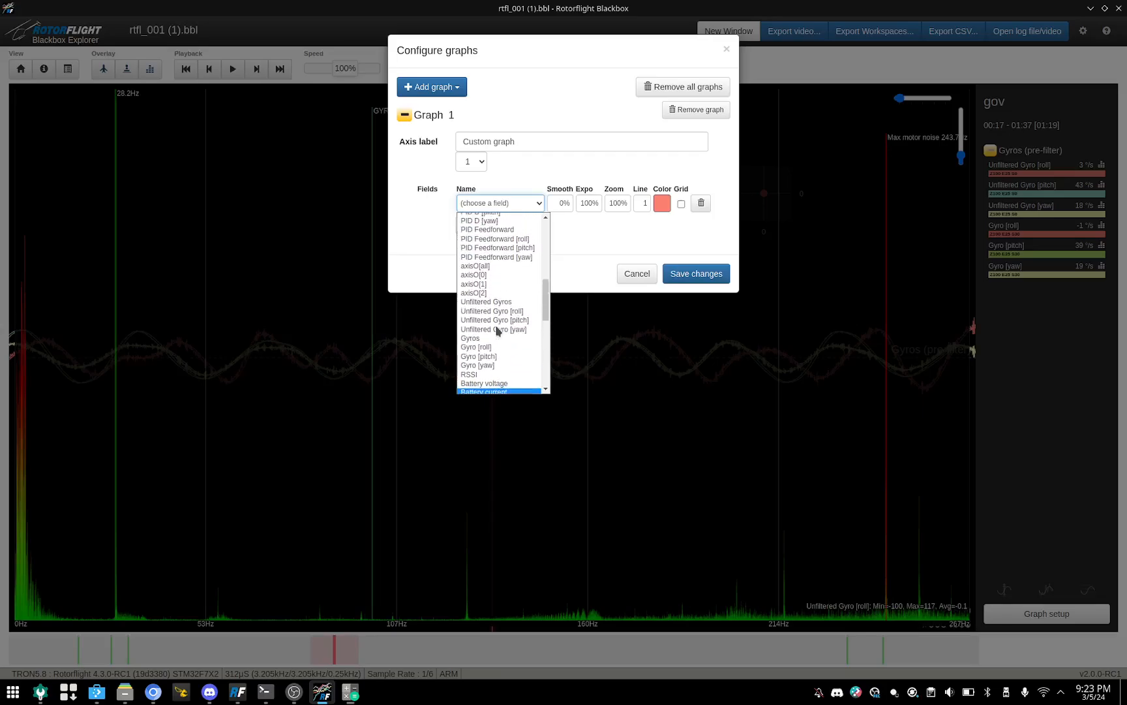
scroll(496, 330, "up", 5)
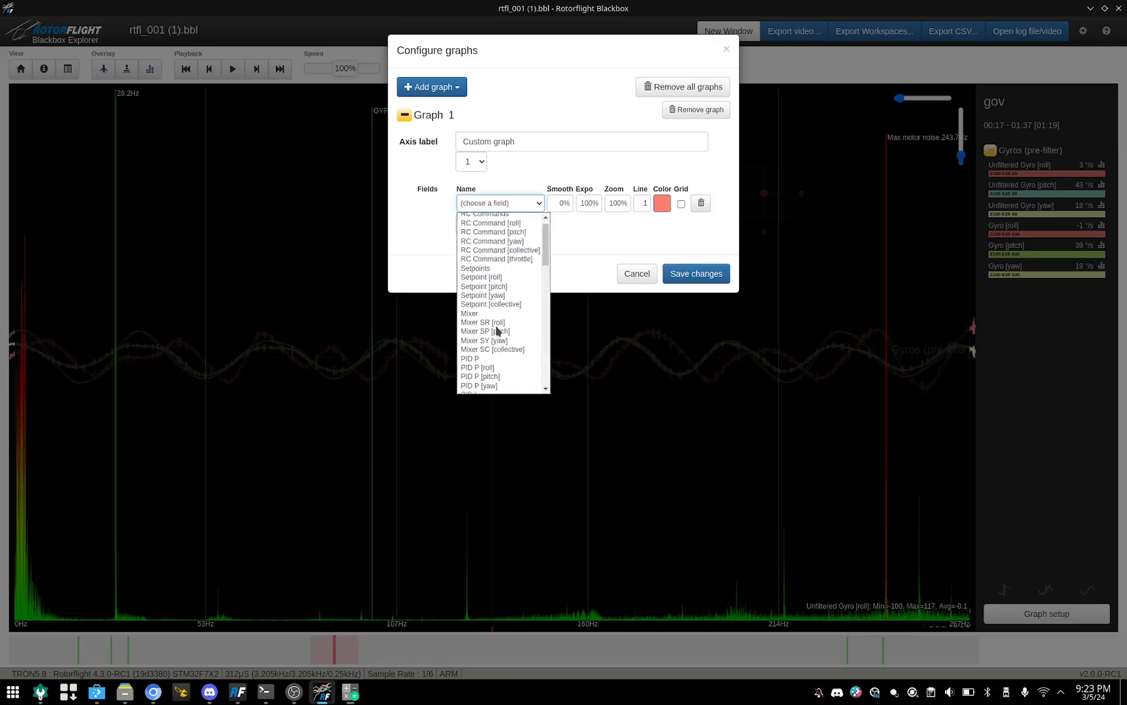
scroll(496, 330, "down", 5)
scroll(496, 331, "down", 5)
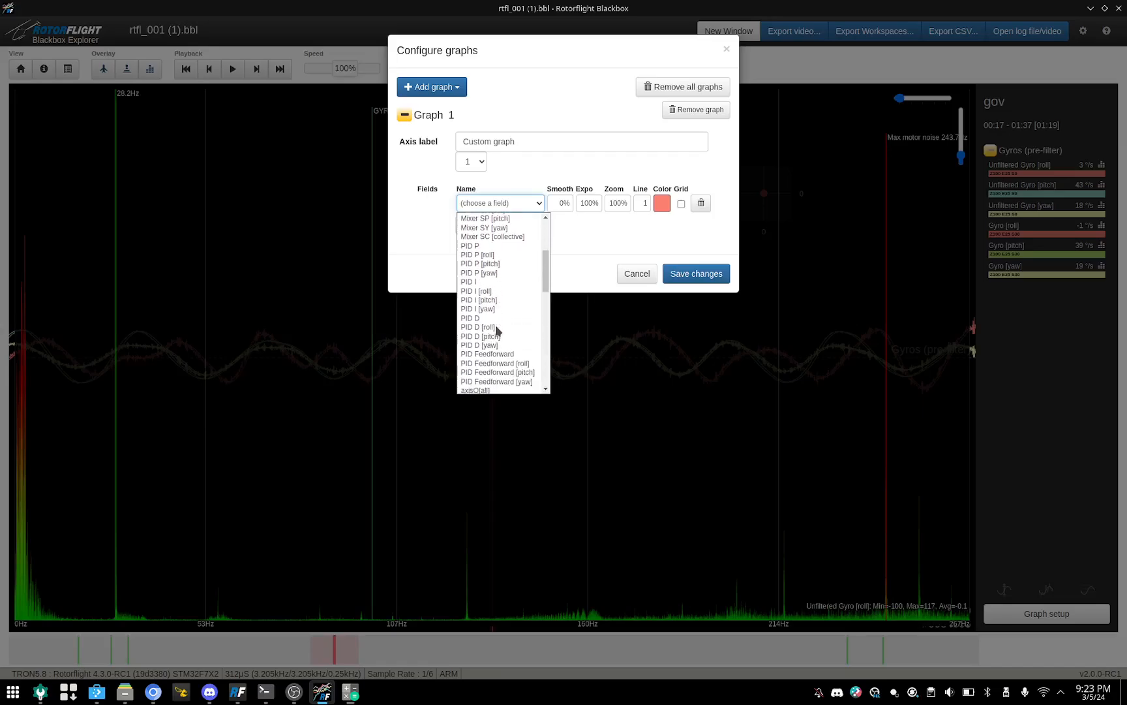
scroll(496, 330, "down", 4)
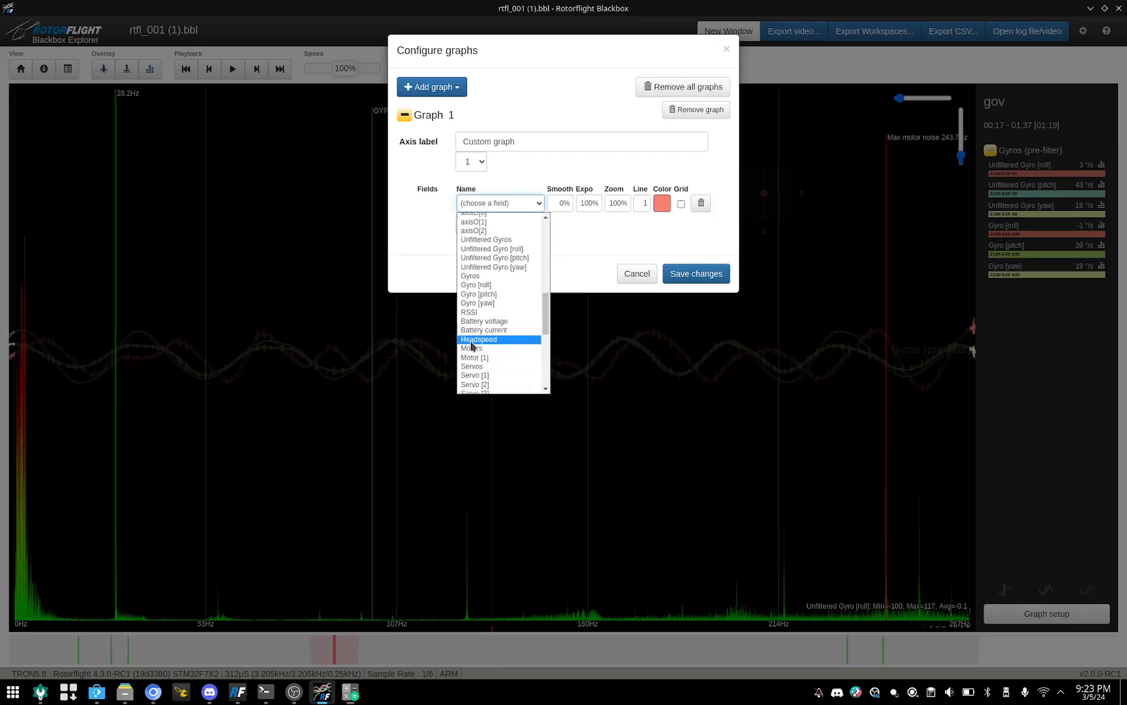
left_click(483, 339)
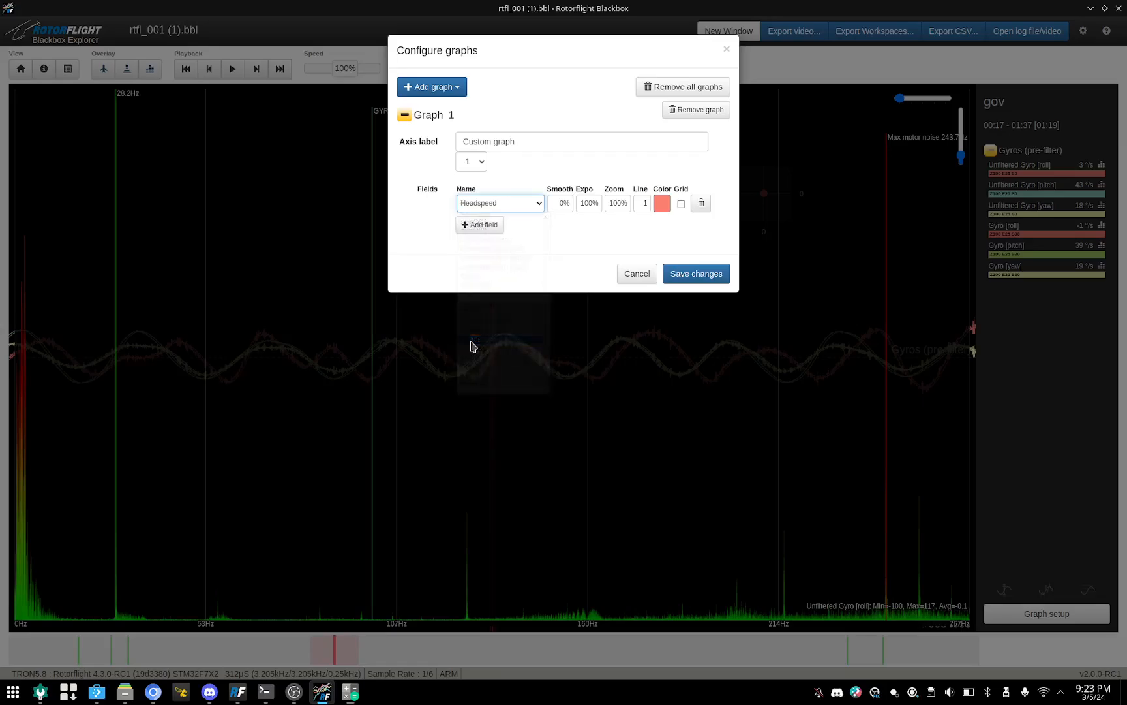
left_click(706, 275)
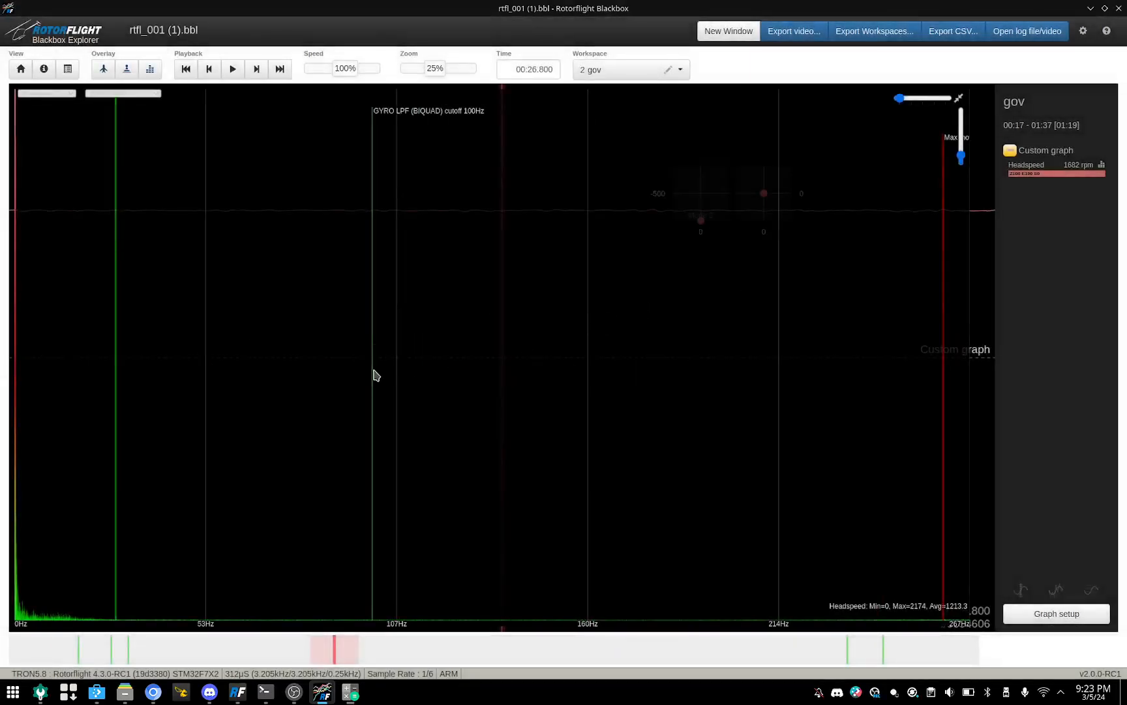
Step: Hide the frequency spectrum overlay and save the current Headspeed graph setup to the gov workspace in slot 2
left_click(150, 69)
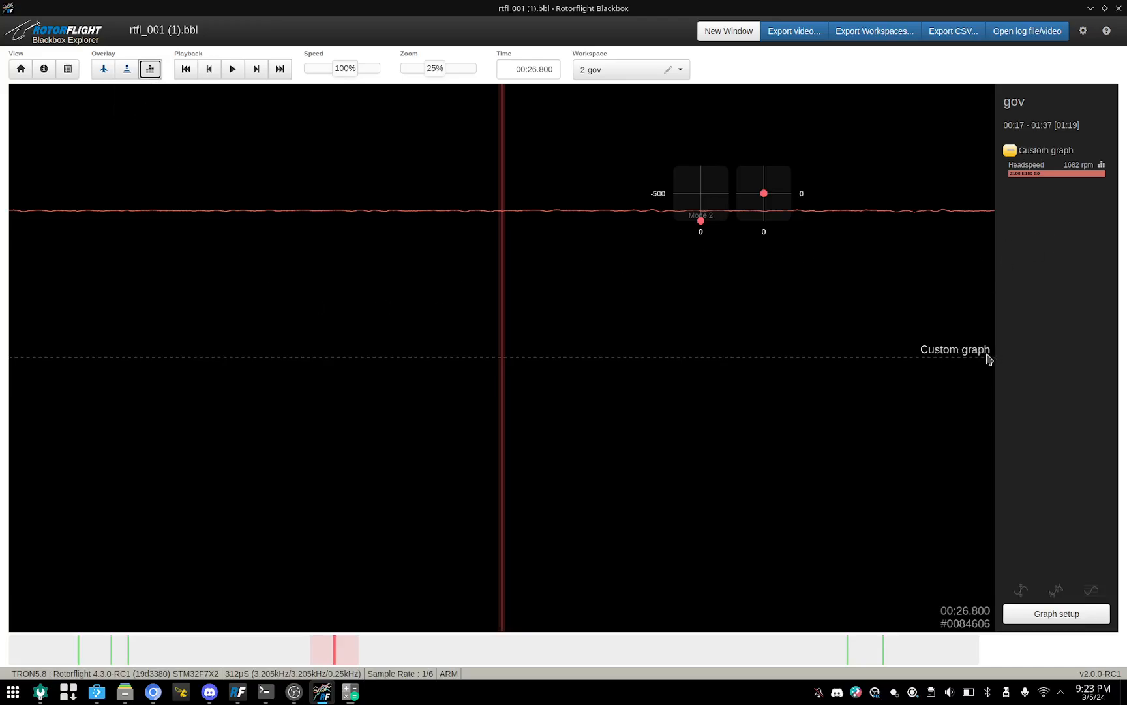
left_click(680, 69)
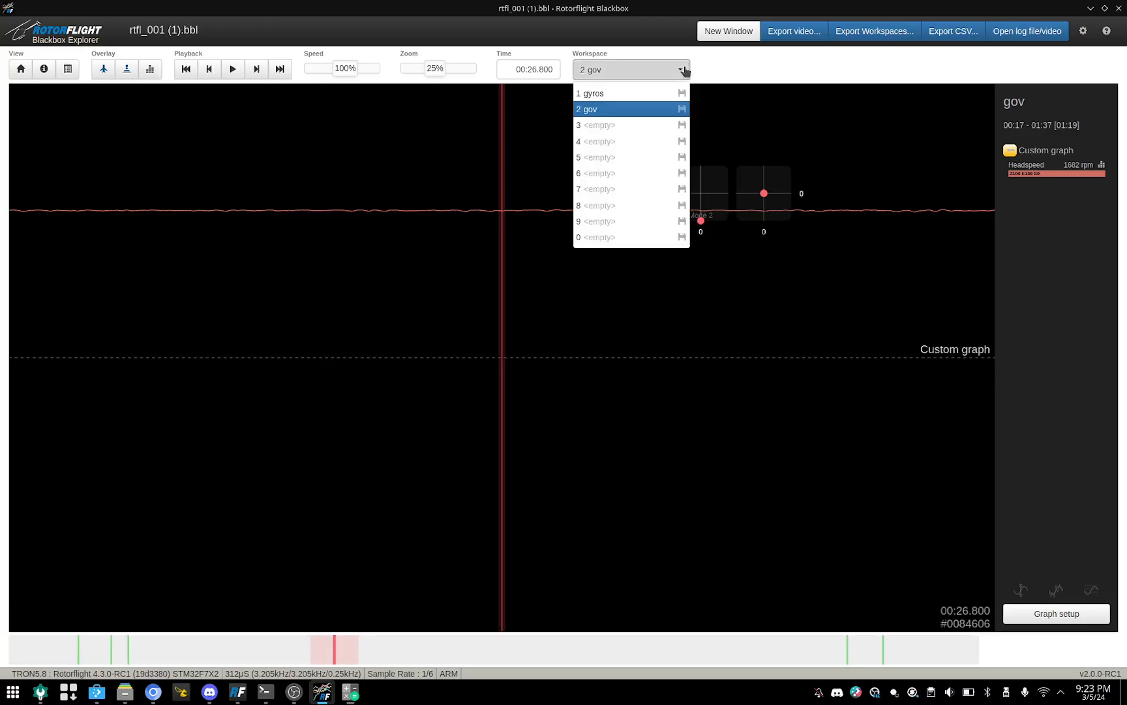
left_click(682, 112)
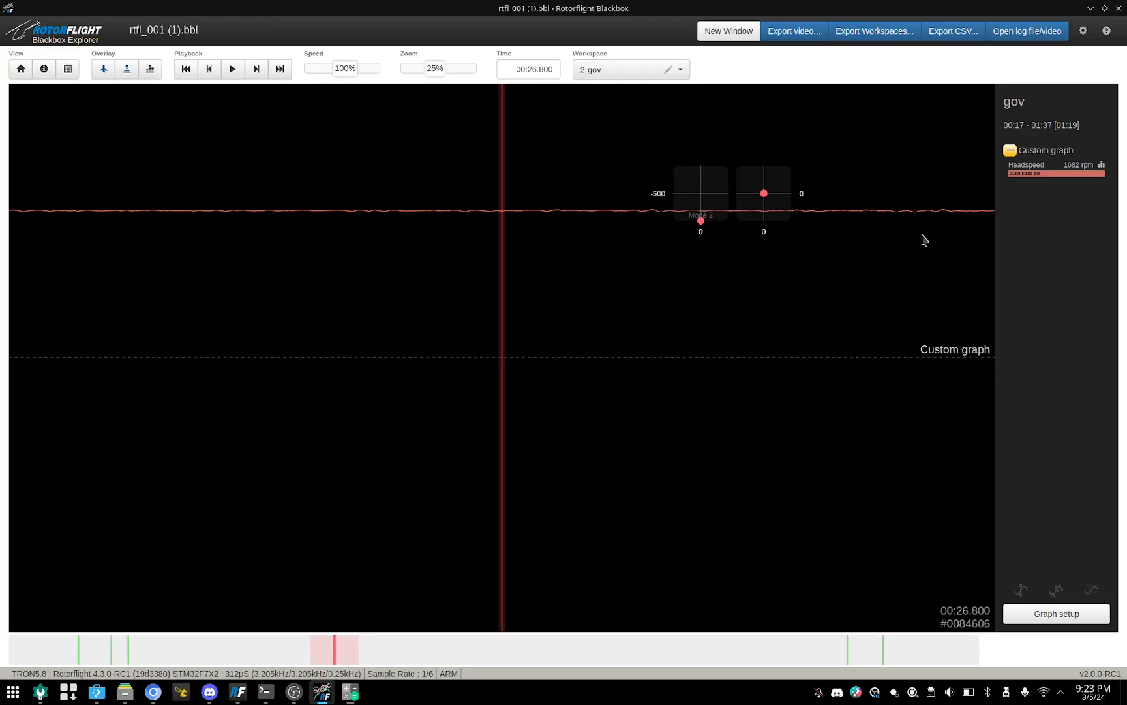
Step: Check both saved workspaces by switching to gyros and back to gov
left_click(683, 71)
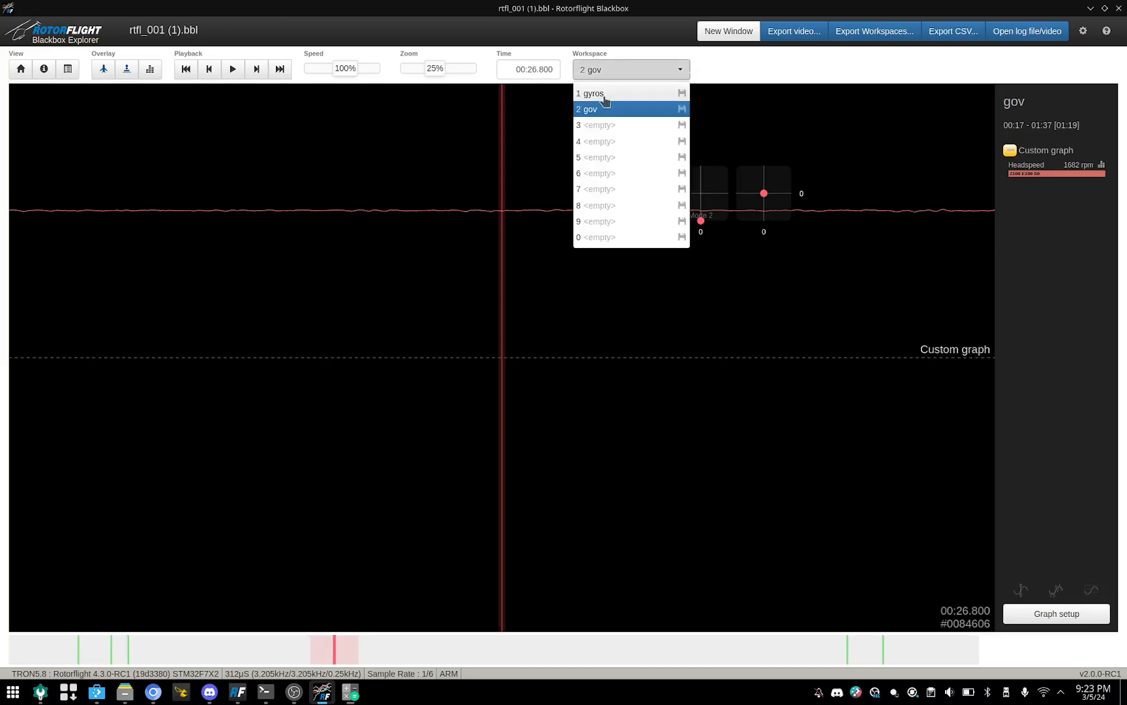
left_click(603, 96)
left_click(683, 70)
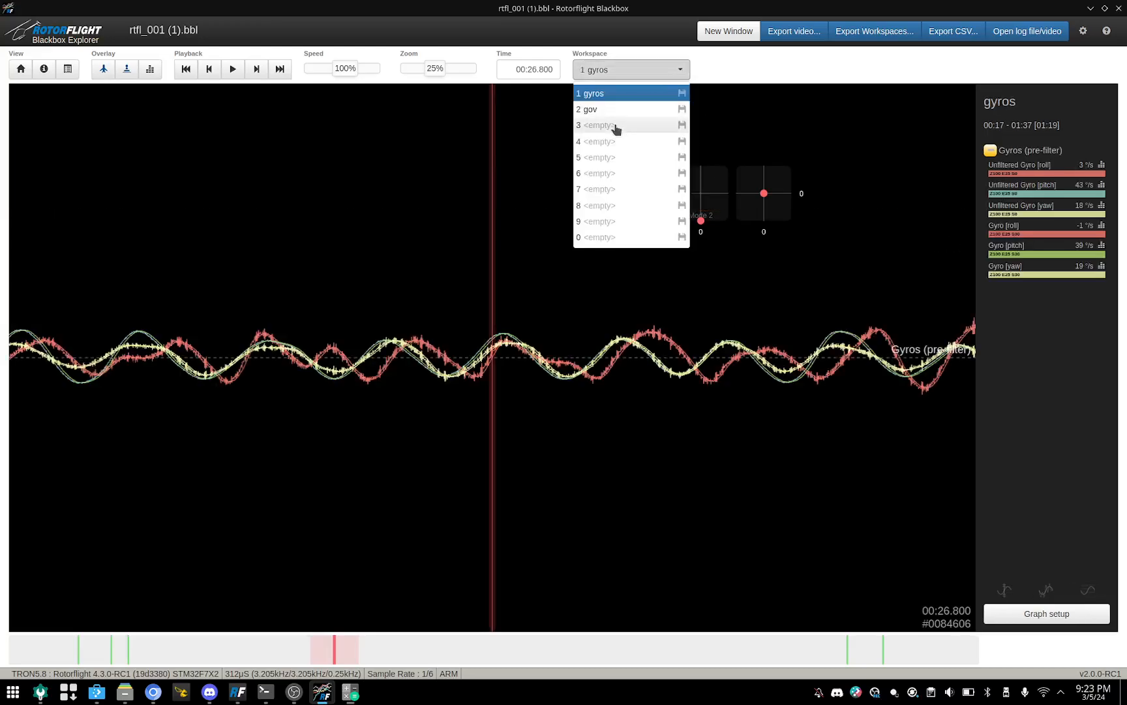
left_click(601, 113)
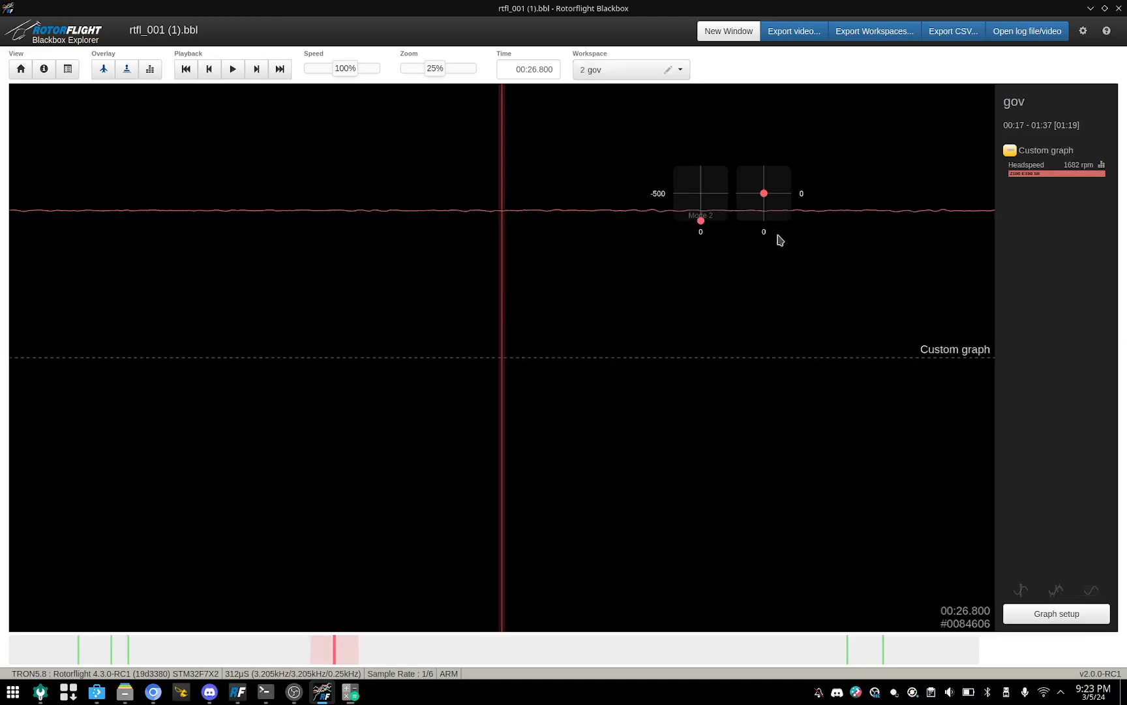
Step: Add Motor [1] as a second field to the gov workspace's custom graph and save the graph configuration
left_click(1044, 611)
left_click(480, 224)
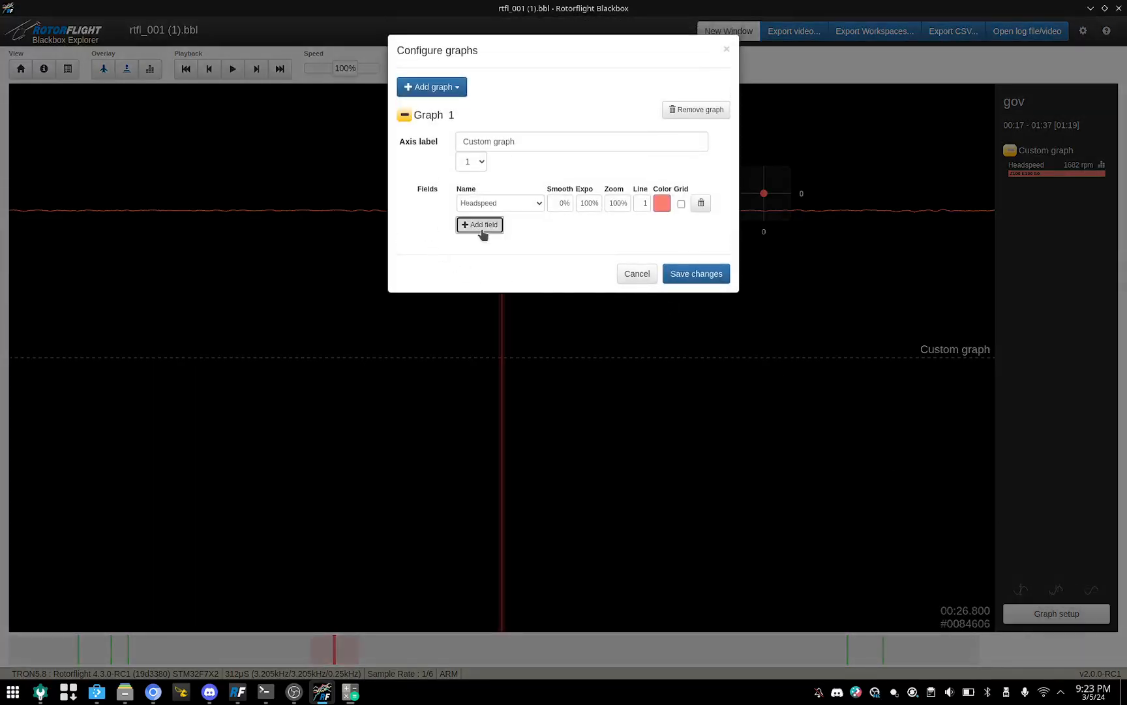
left_click(536, 222)
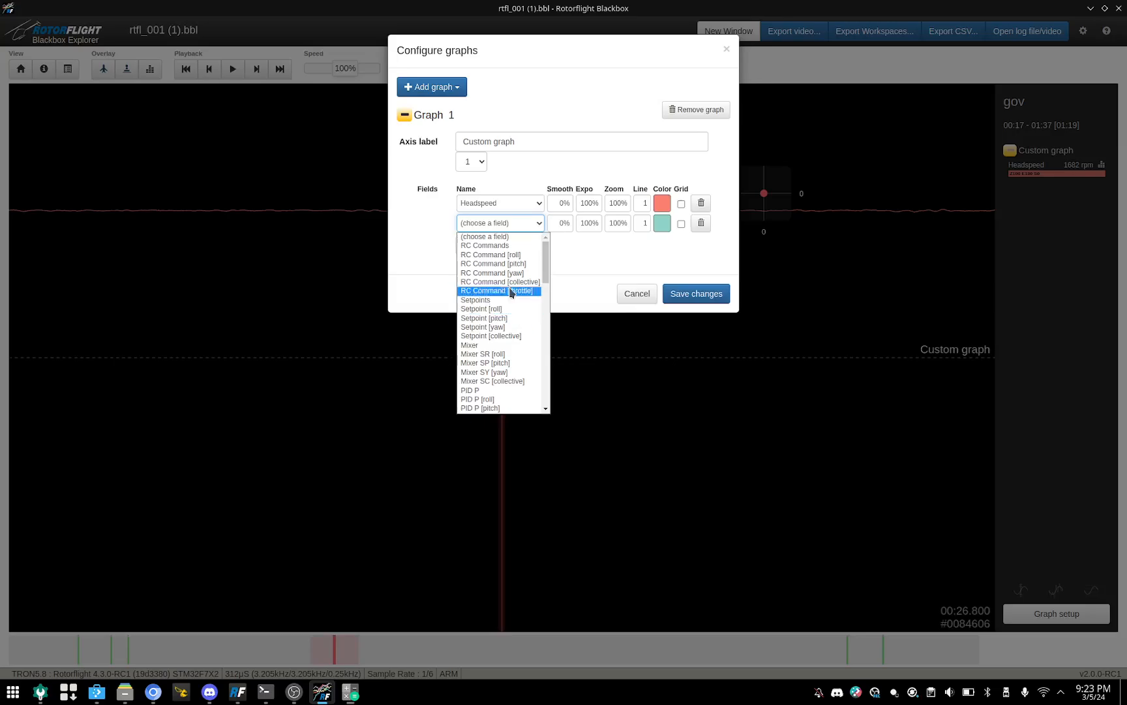
scroll(503, 364, "down", 1)
scroll(502, 364, "down", 5)
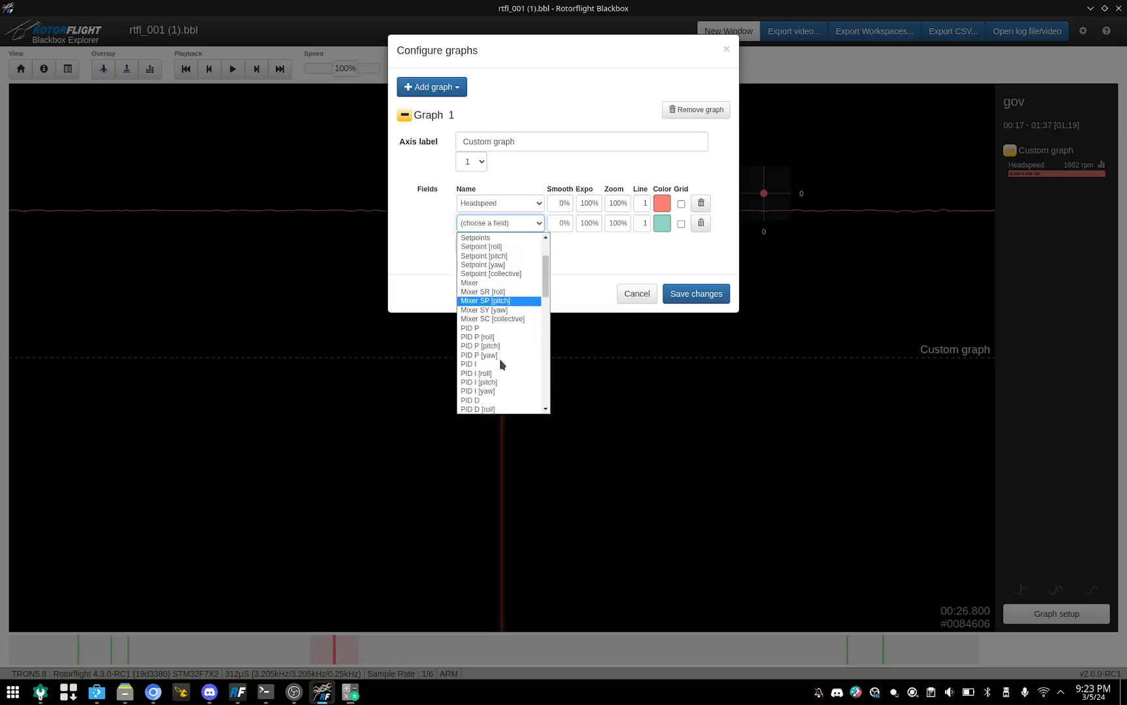
scroll(501, 364, "down", 4)
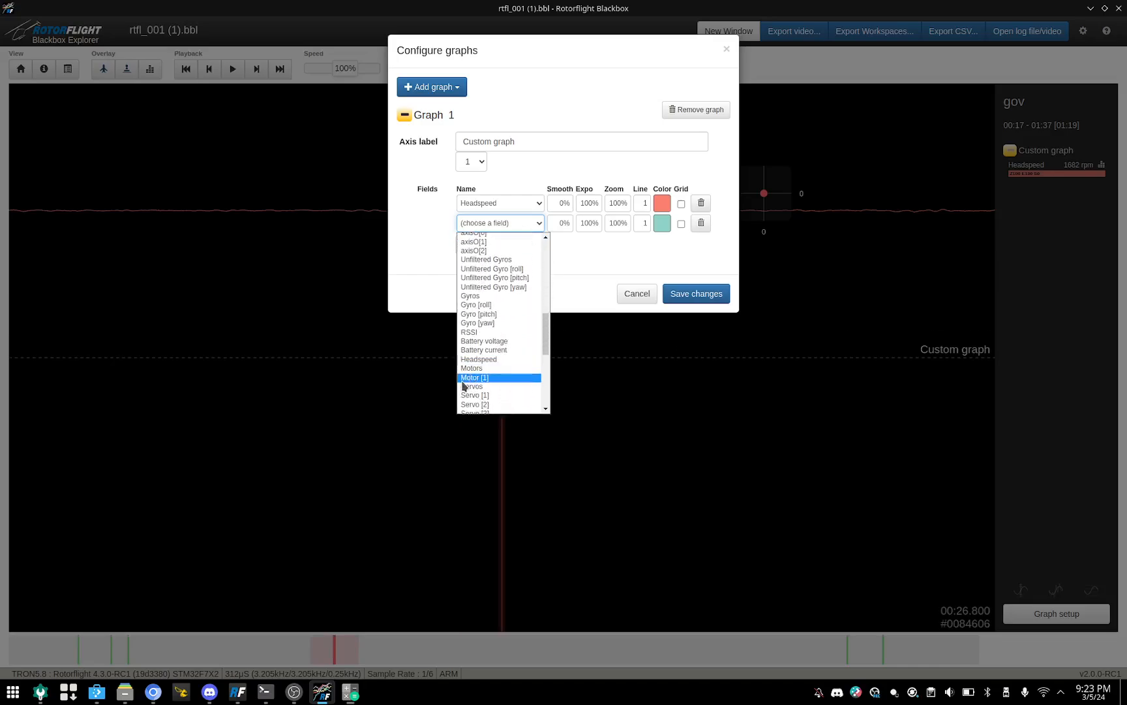
left_click(471, 378)
left_click(697, 295)
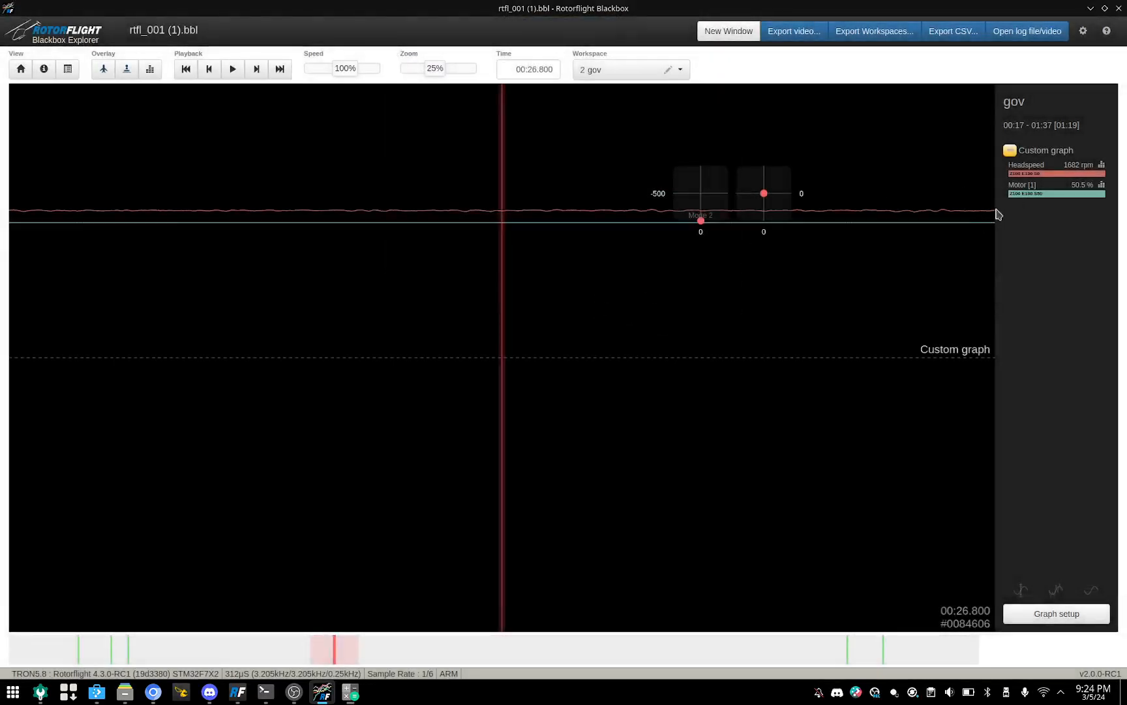
Step: Show the Headspeed frequency spectrum and divide the average headspeed, 1213, by 60 in KCalc
left_click(1101, 167)
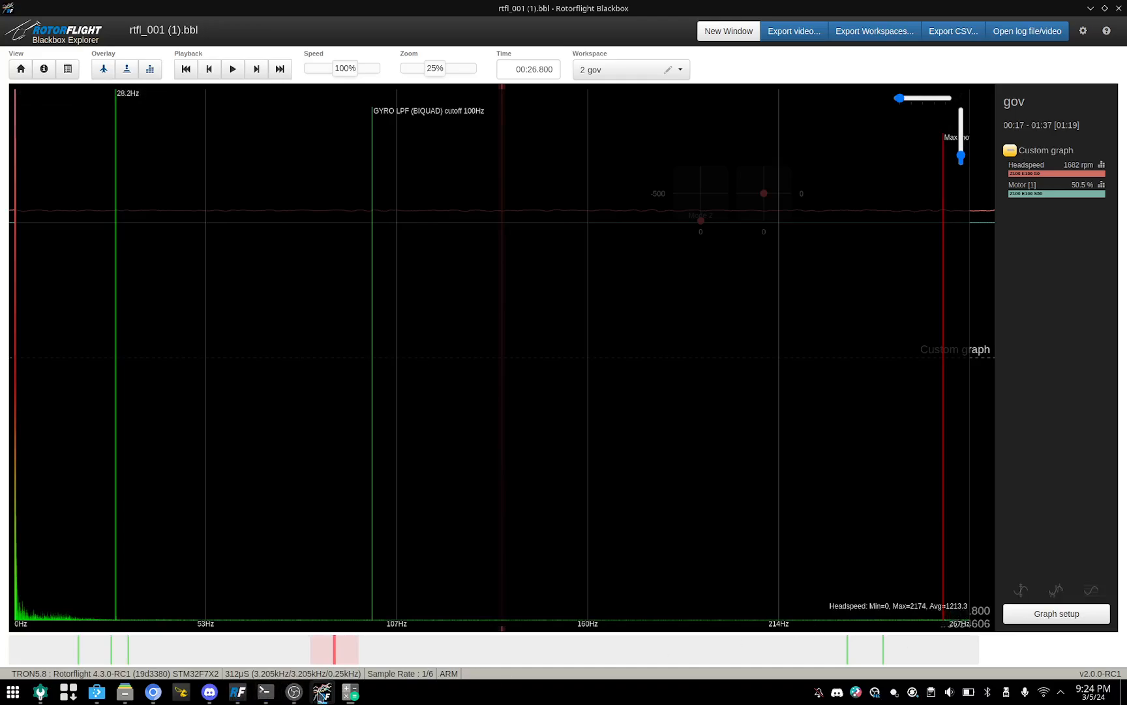
left_click(350, 692)
left_click(498, 396)
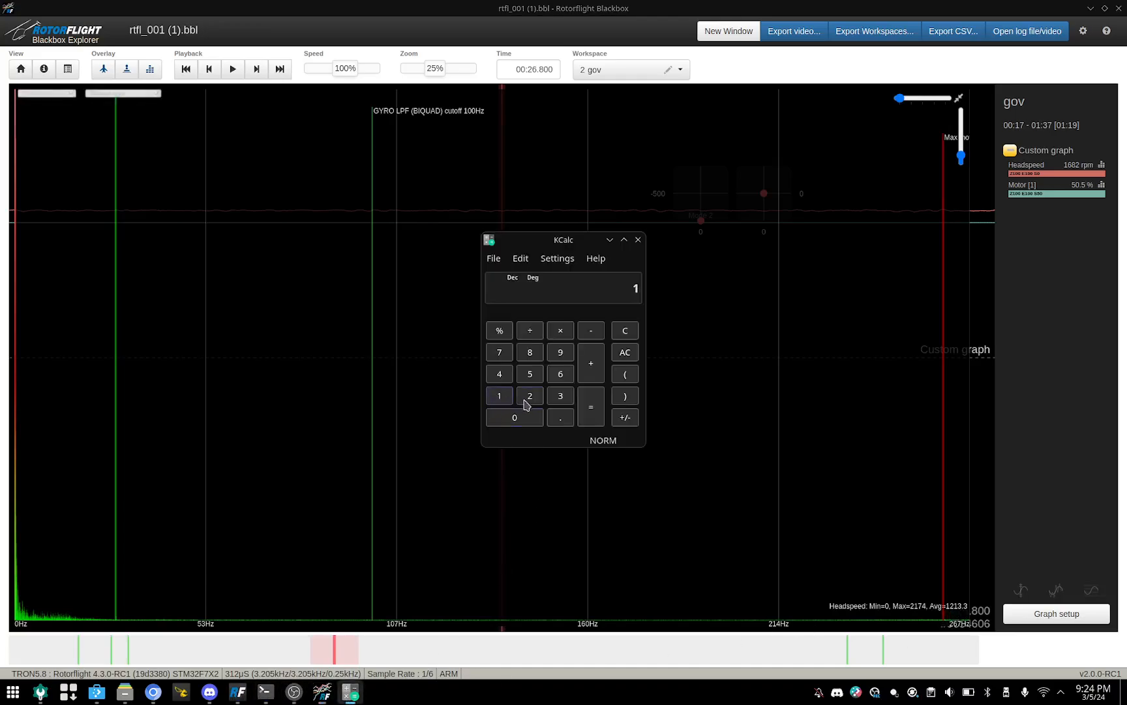
left_click(526, 398)
left_click(499, 396)
left_click(560, 396)
left_click(563, 379)
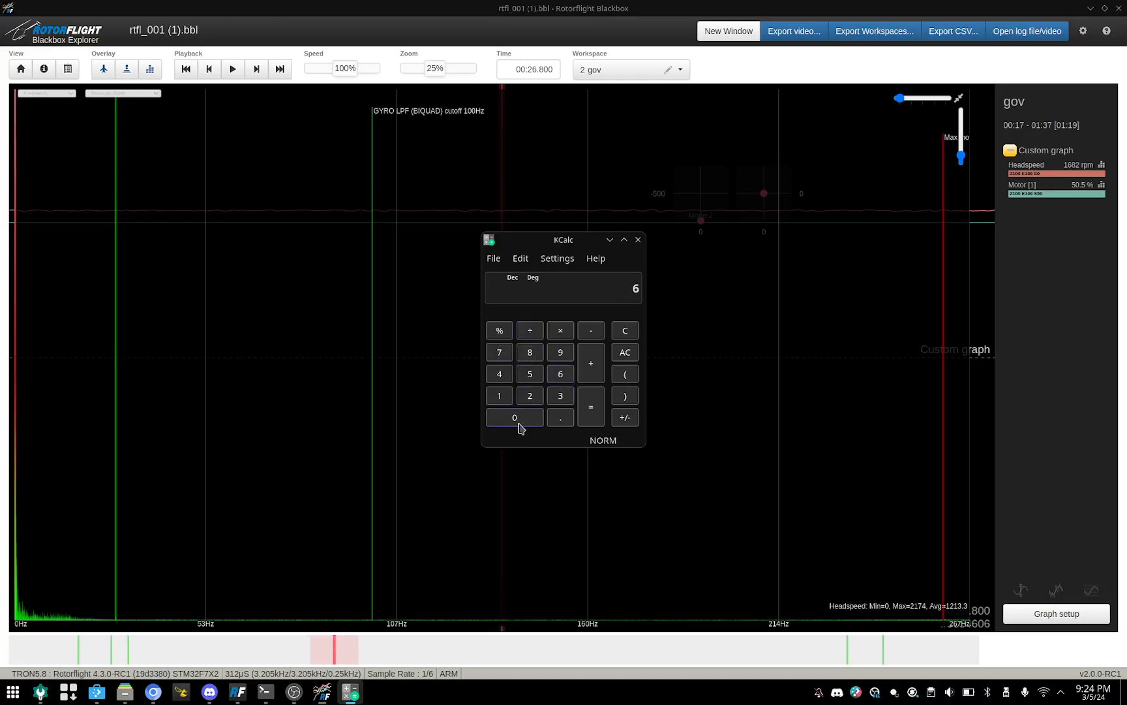
left_click(592, 418)
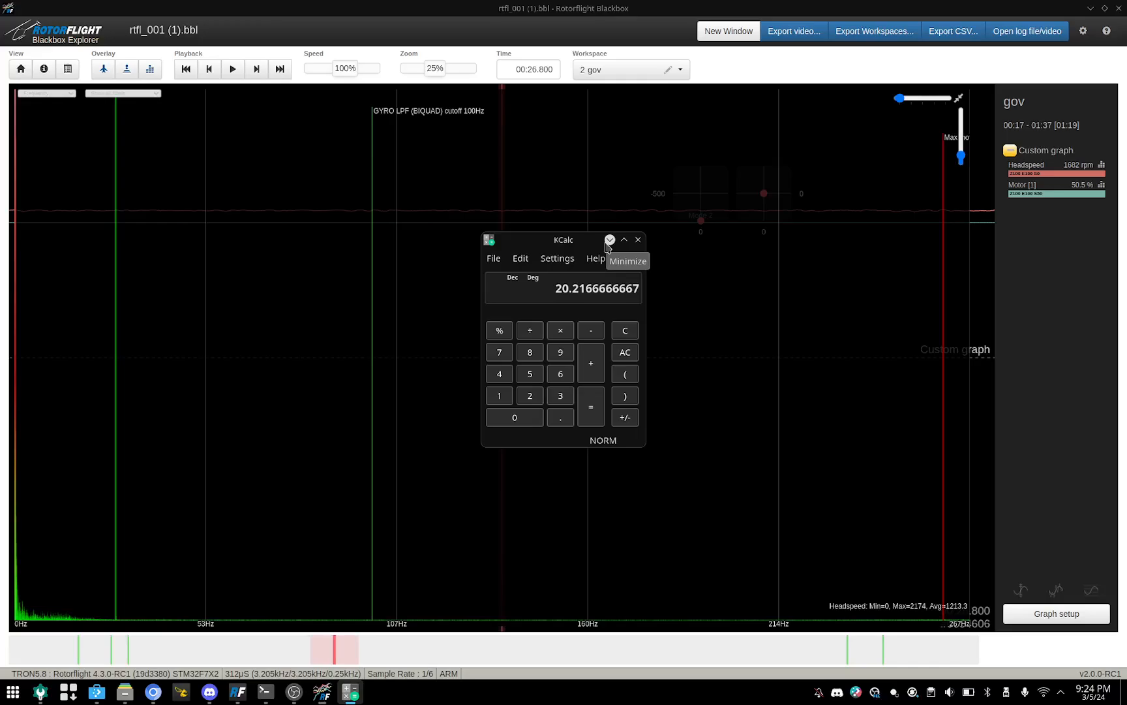
Step: Compare 20.2 Hz with the noise peaks in the gyros workspace's spectrum and return to the gov workspace
left_click(683, 70)
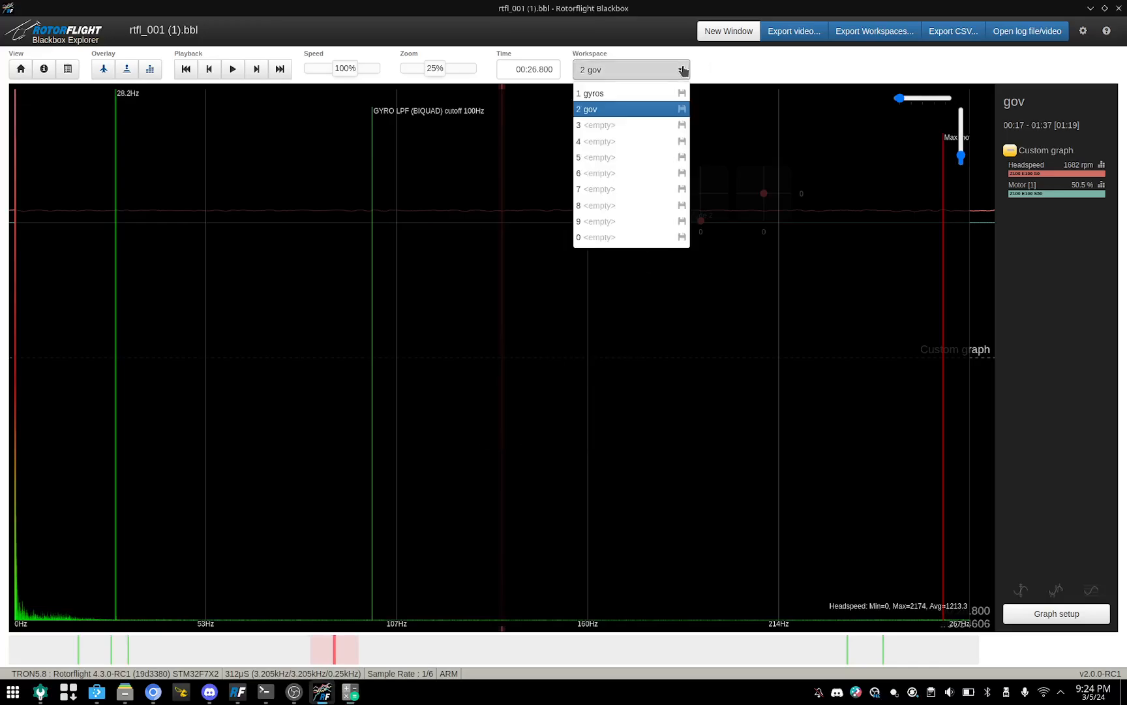
left_click(591, 95)
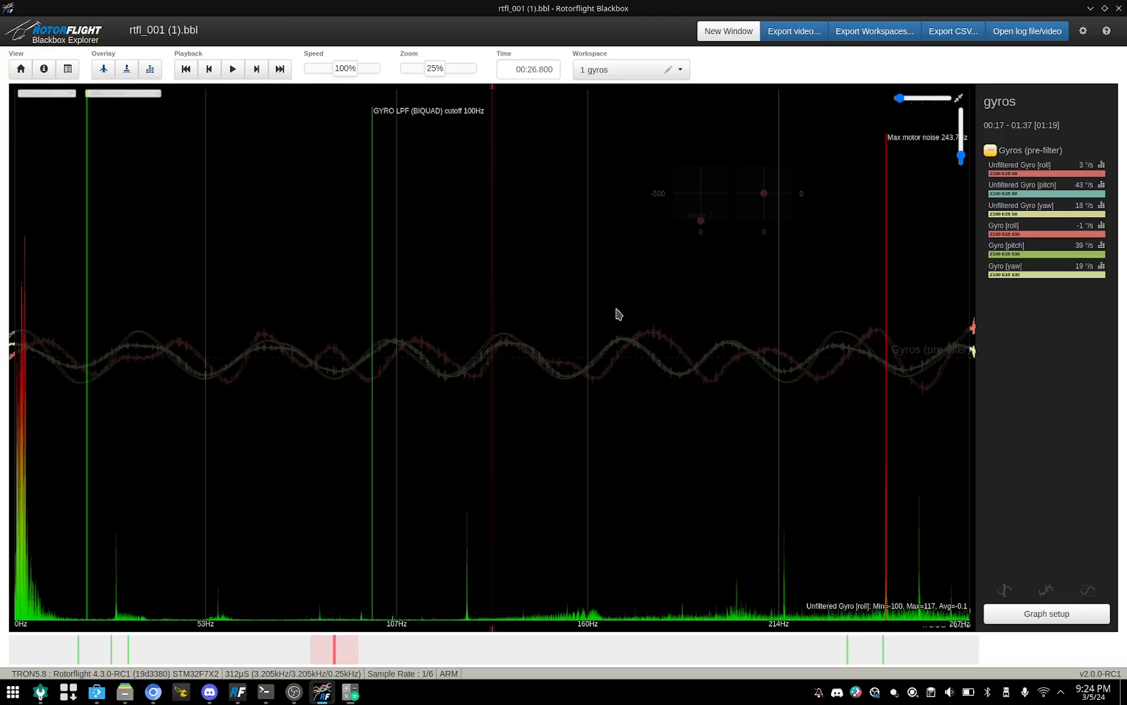
left_click(680, 71)
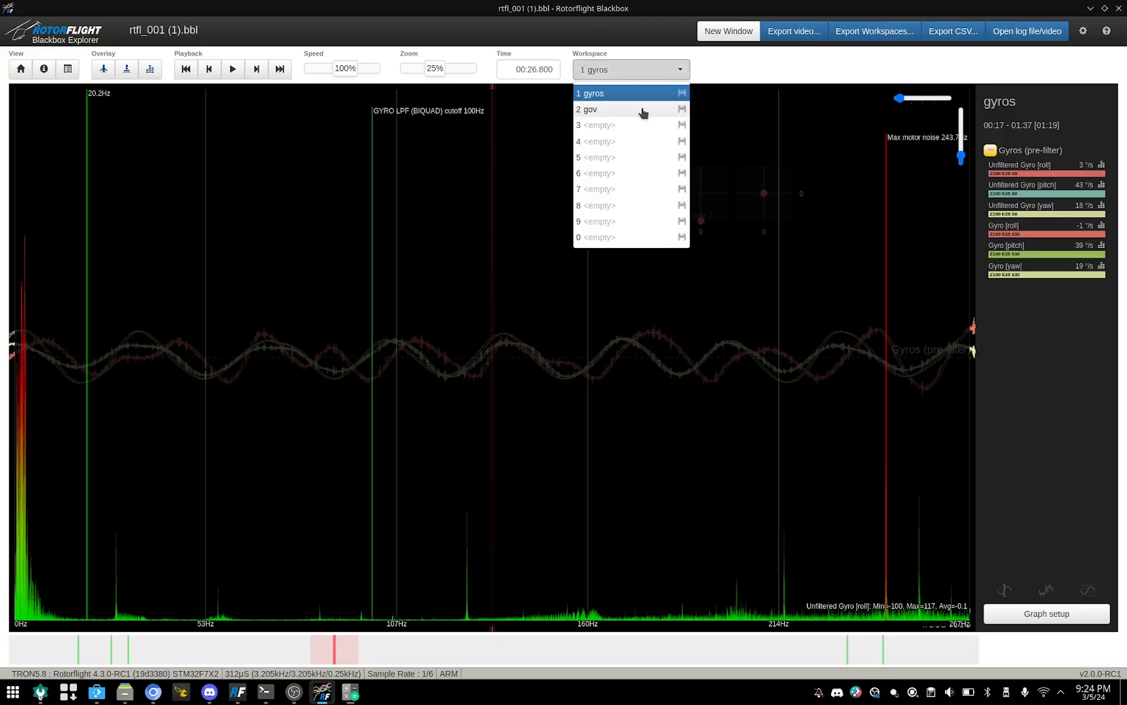
left_click(582, 110)
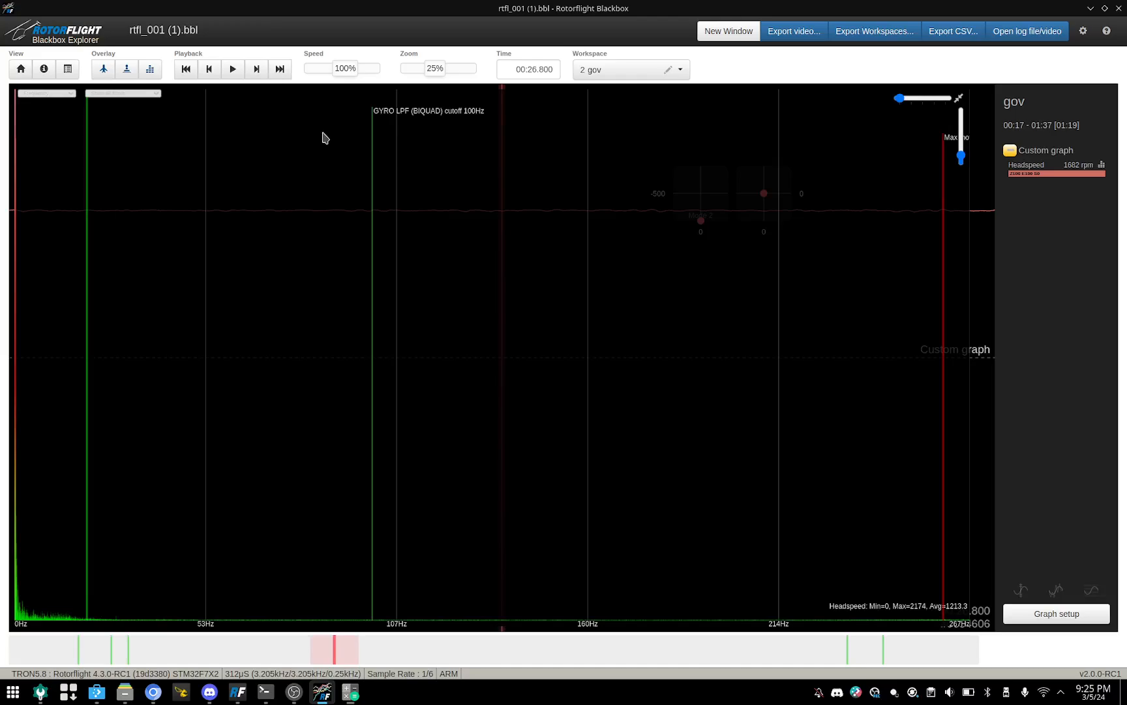
Step: Hide the spectrum overlay and mark the constant-headspeed section with an in point at 00:19.404 and an out point at 00:51.802
left_click(149, 70)
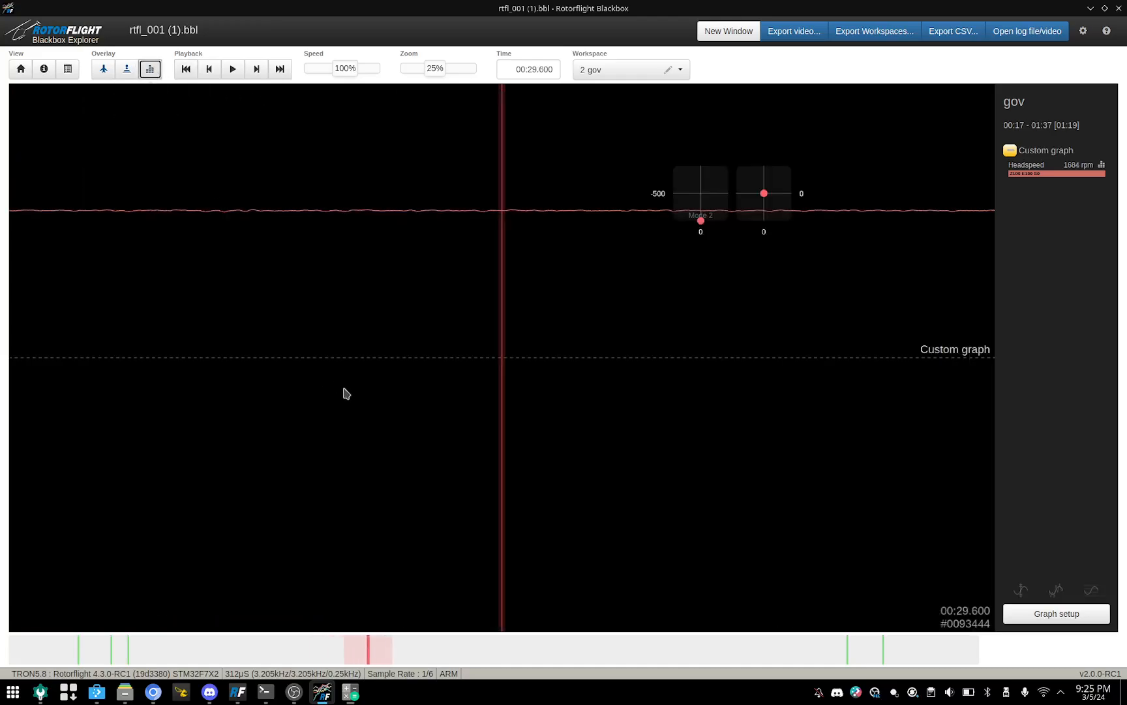
scroll(347, 393, "down", 4)
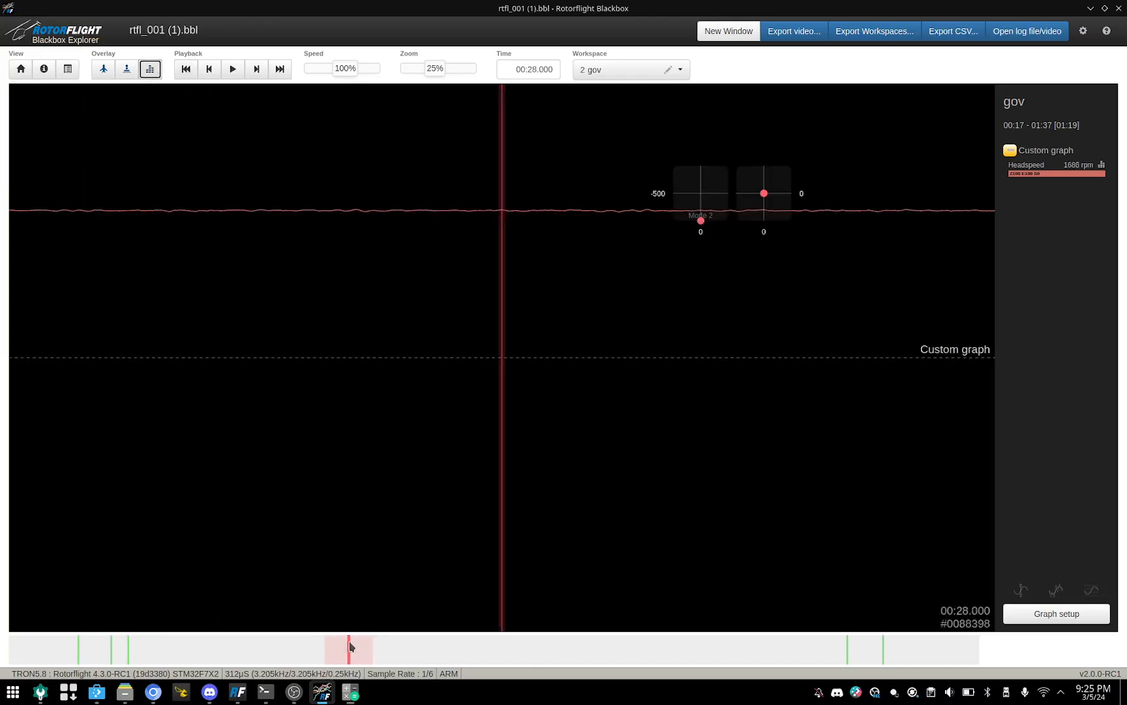
mouse_move(350, 646)
left_mouse_down()
mouse_move(463, 644)
mouse_move(126, 555)
mouse_move(171, 570)
mouse_move(149, 573)
mouse_move(199, 581)
mouse_move(923, 576)
mouse_move(855, 593)
mouse_move(715, 591)
mouse_move(385, 548)
mouse_move(279, 501)
mouse_move(224, 505)
mouse_move(246, 517)
left_mouse_up()
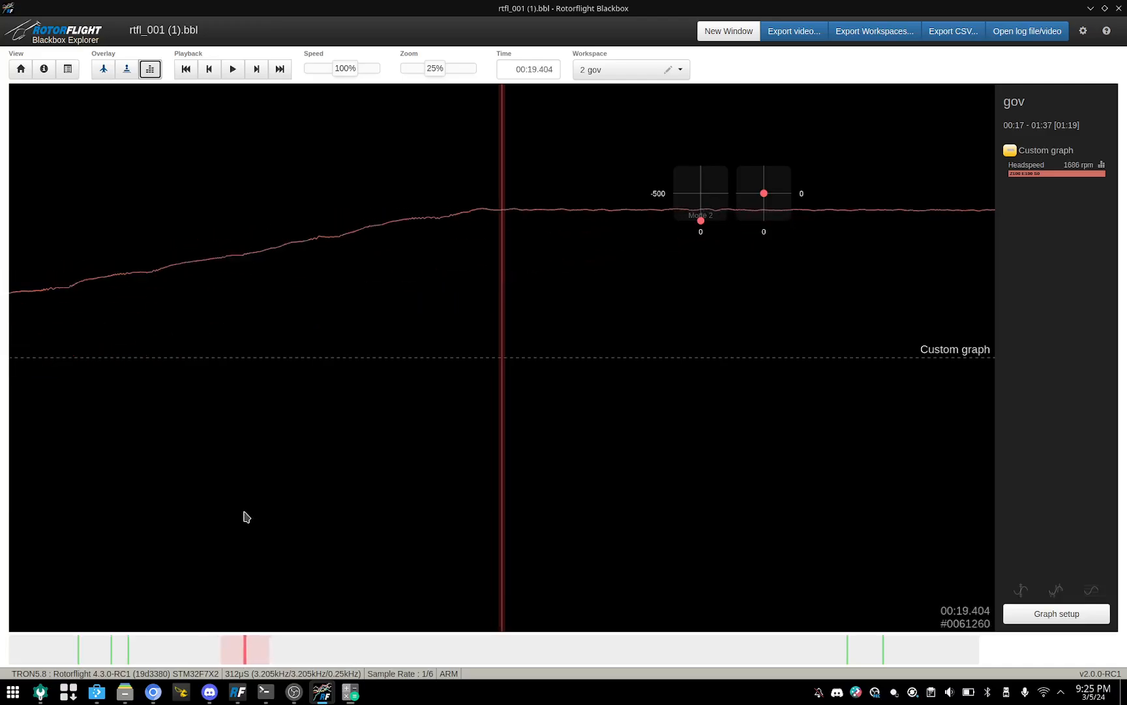
key("i")
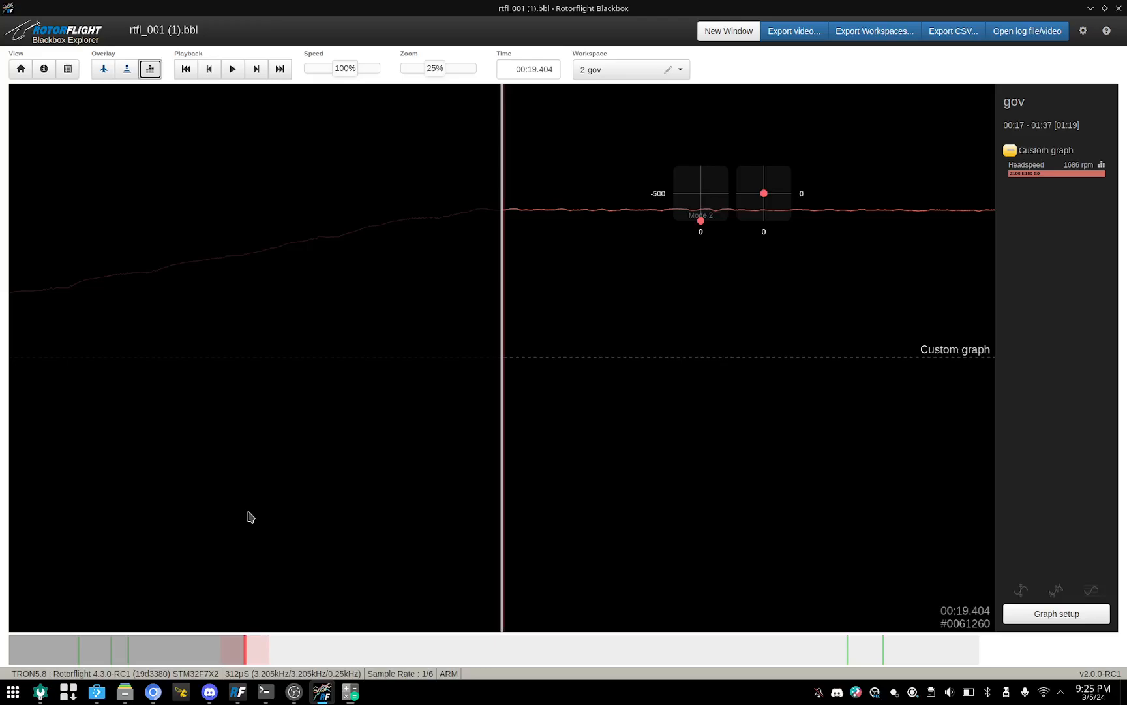
scroll(272, 546, "up", 20)
mouse_move(305, 654)
left_mouse_down()
mouse_move(853, 643)
mouse_move(629, 635)
left_mouse_up()
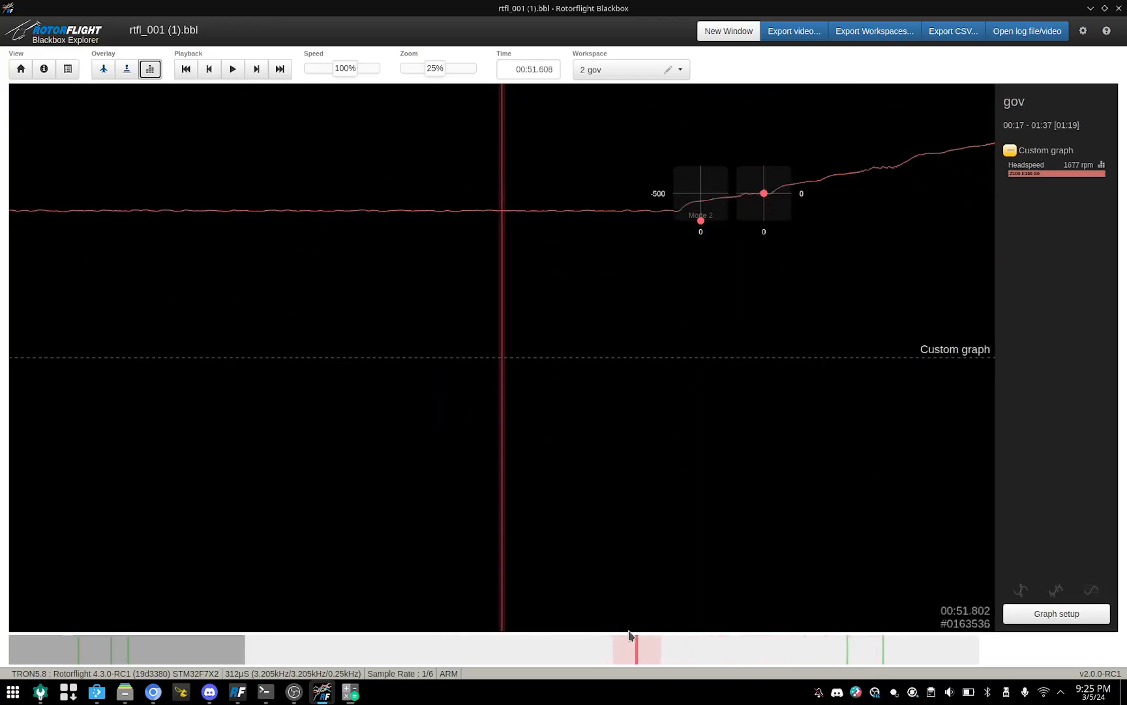
key("o")
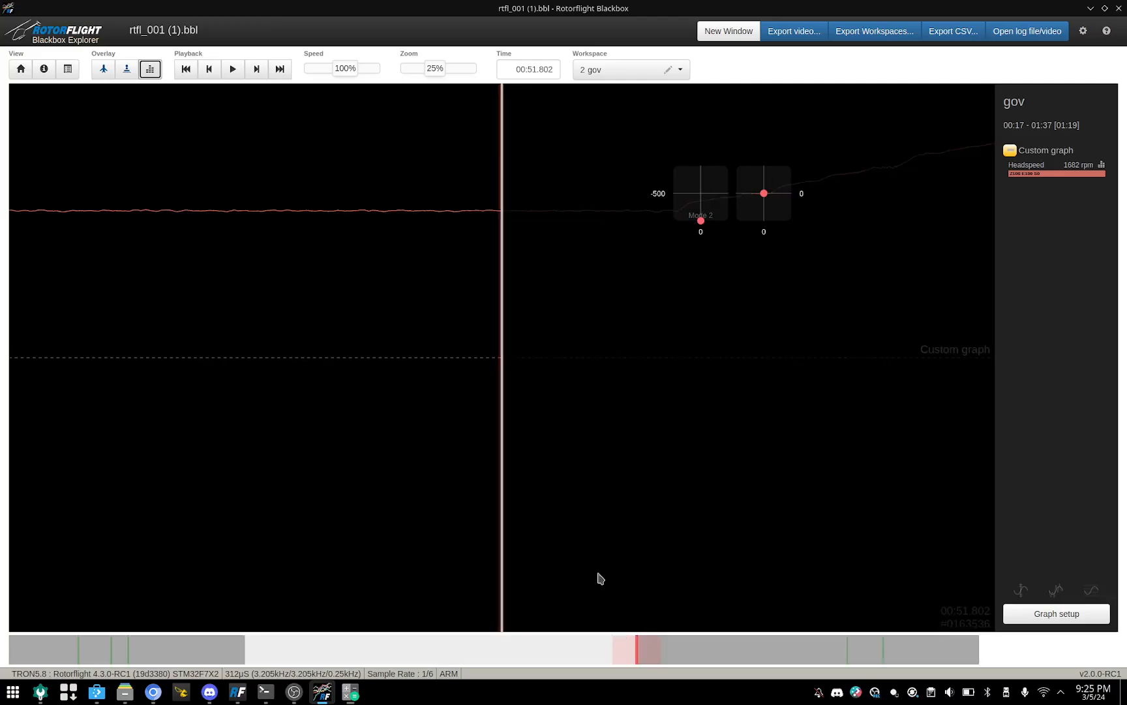
Step: Review the headspeed trace across the marked section and show the Headspeed frequency spectrum for it
scroll(484, 421, "up", 5)
scroll(484, 421, "down", 11)
scroll(494, 431, "down", 20)
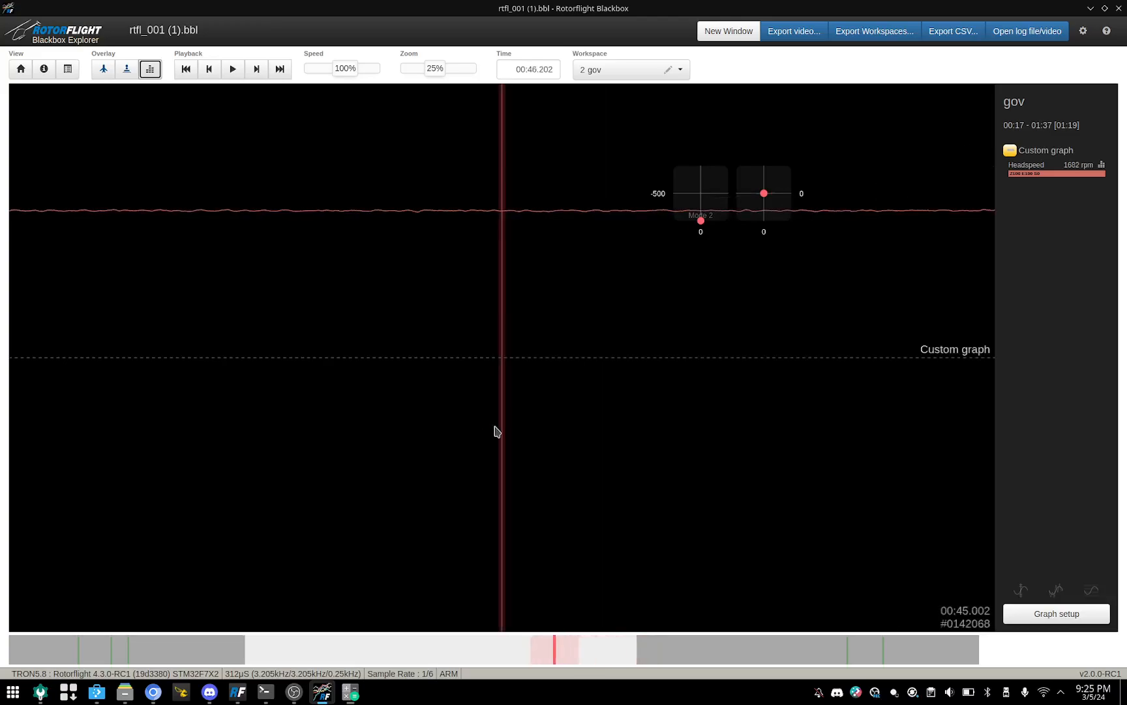
scroll(494, 431, "down", 20)
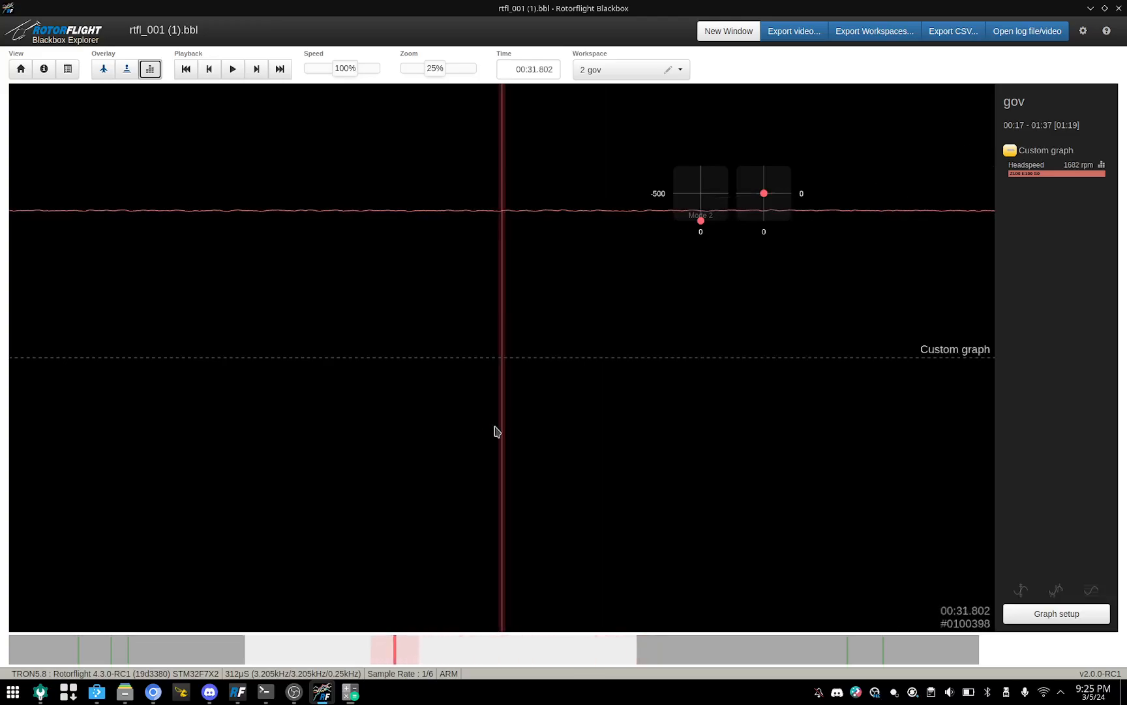
scroll(285, 578, "down", 5)
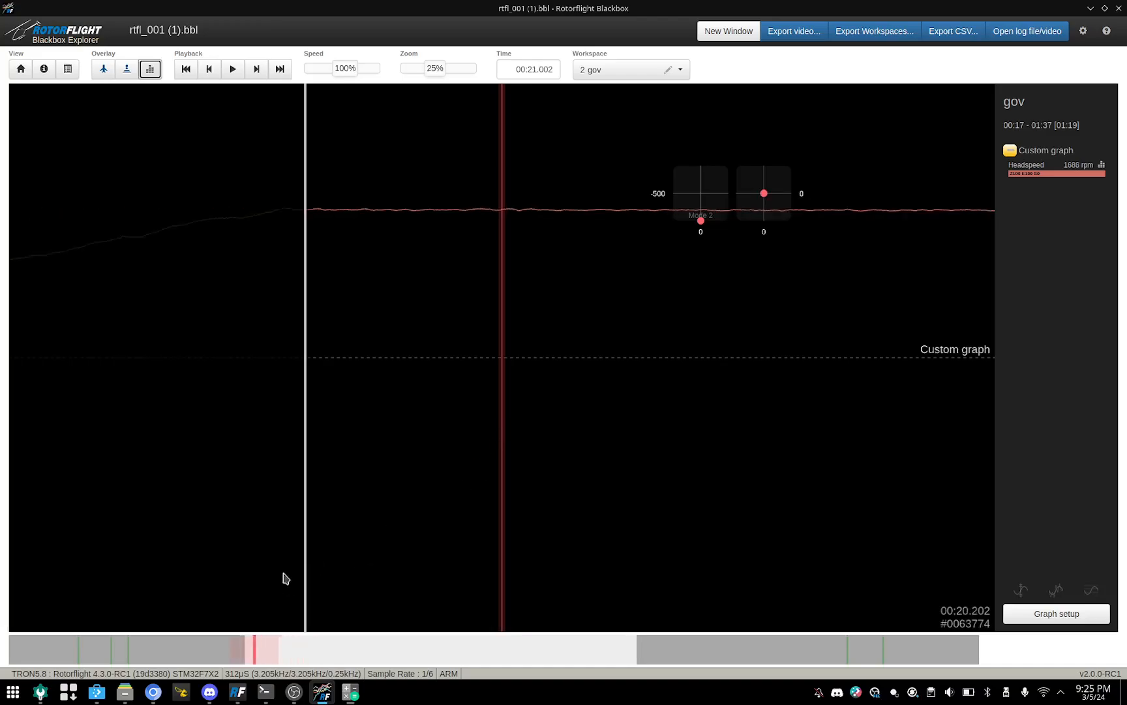
scroll(289, 533, "up", 7)
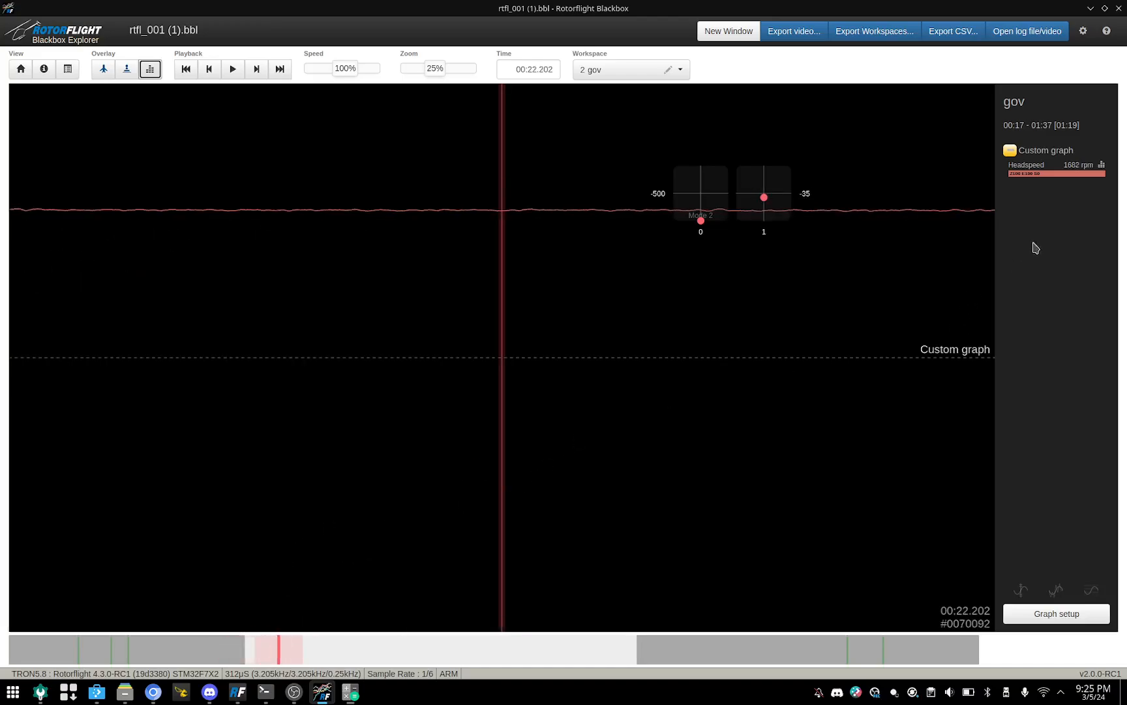
left_click(1102, 166)
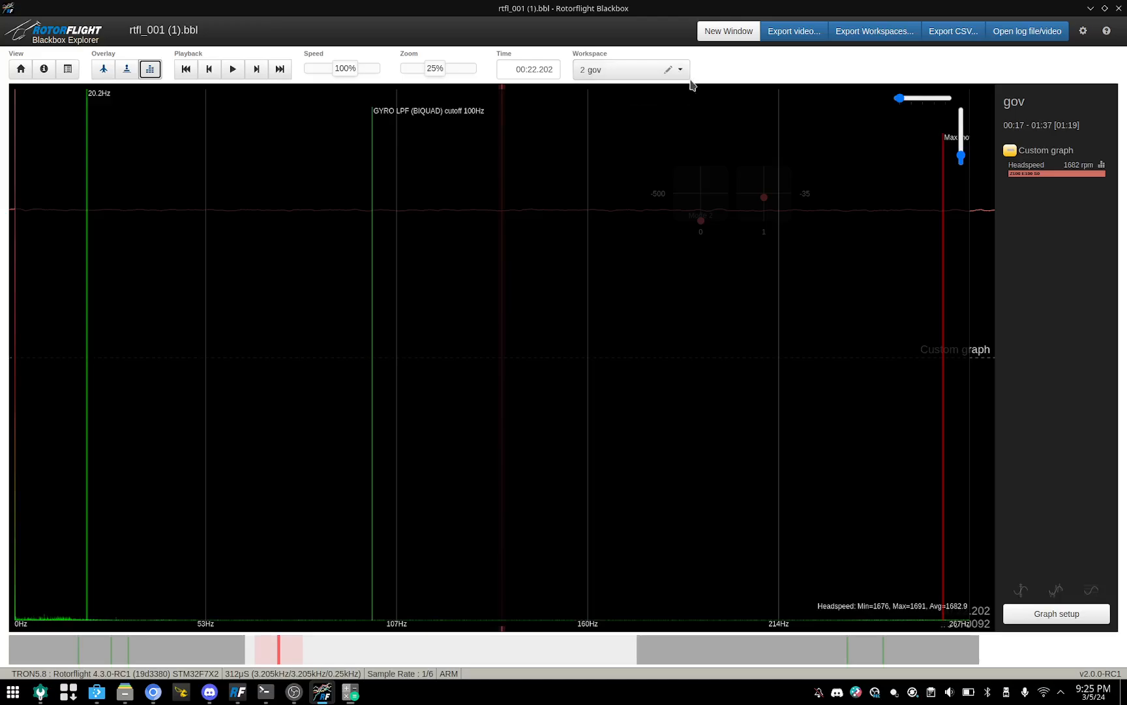
Step: Divide the marked section's average headspeed, 1682, by 60 in KCalc
left_click(350, 692)
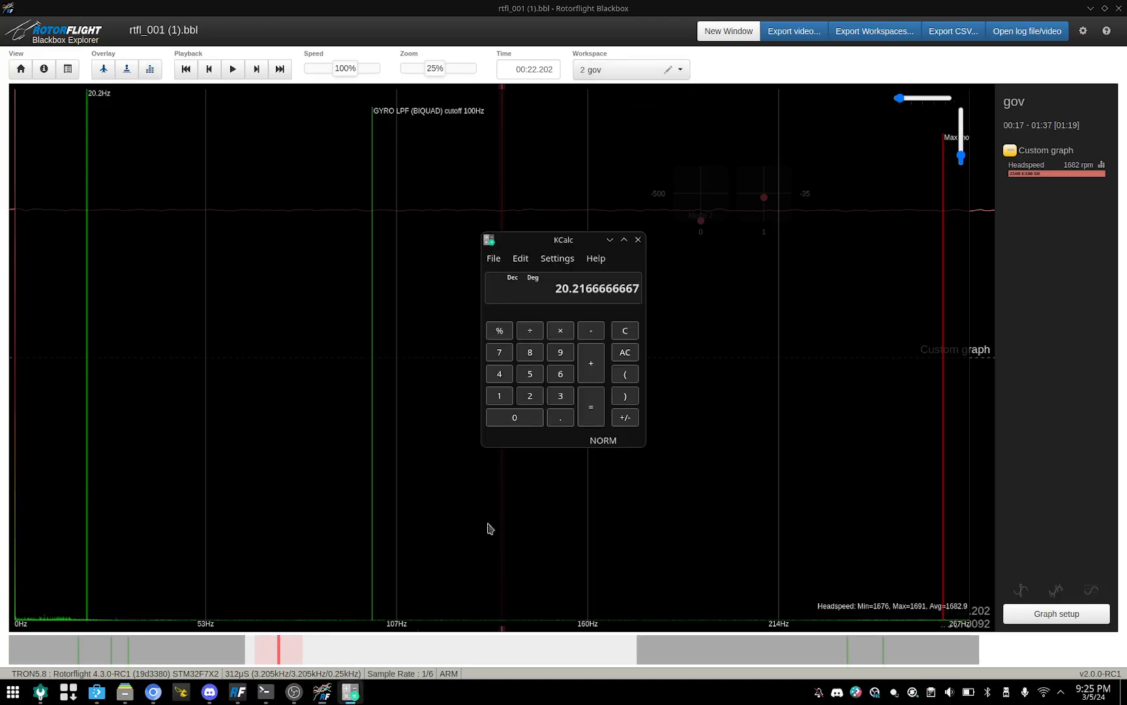
left_click(499, 395)
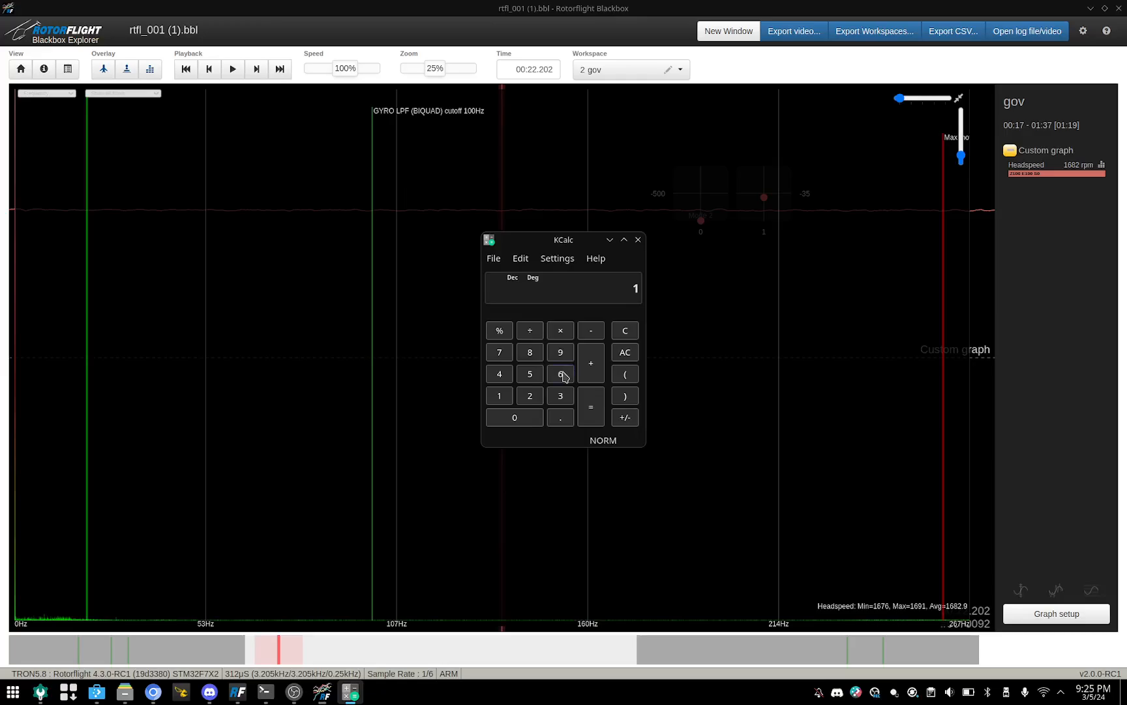
left_click(530, 352)
left_click(530, 395)
left_click(530, 331)
left_click(561, 375)
left_click(537, 419)
left_click(591, 404)
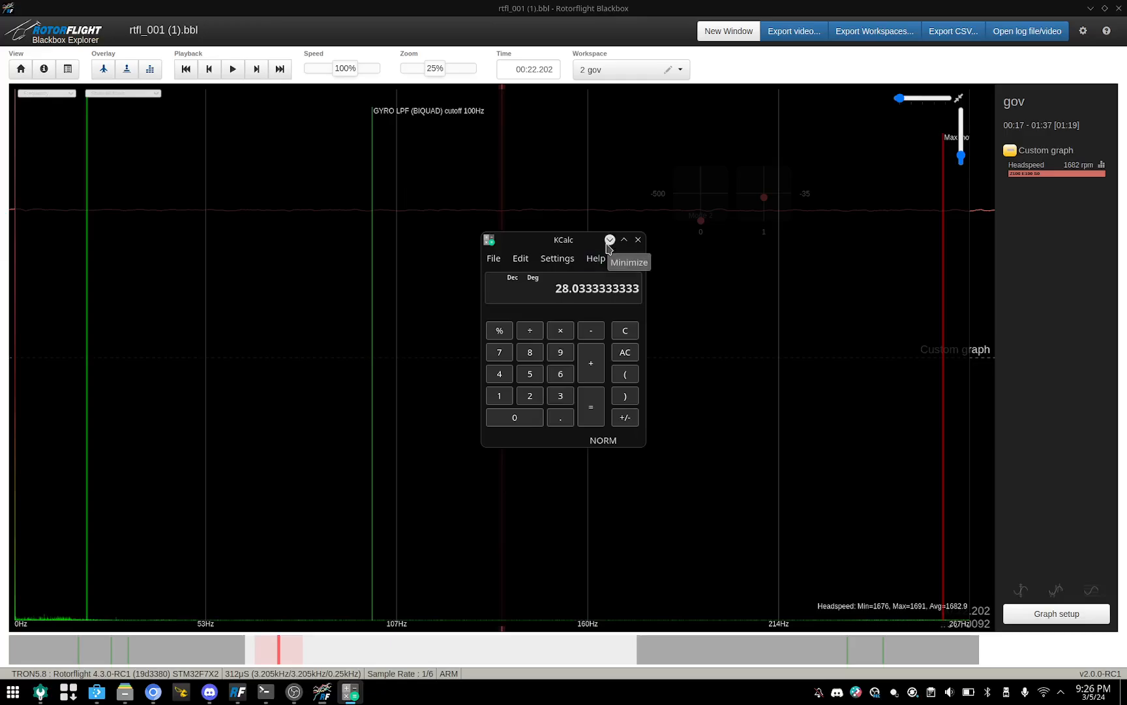
Step: Switch to the gyros workspace and place the spectrum's frequency marker on the small noise peak at about 28.7 Hz
left_click(679, 69)
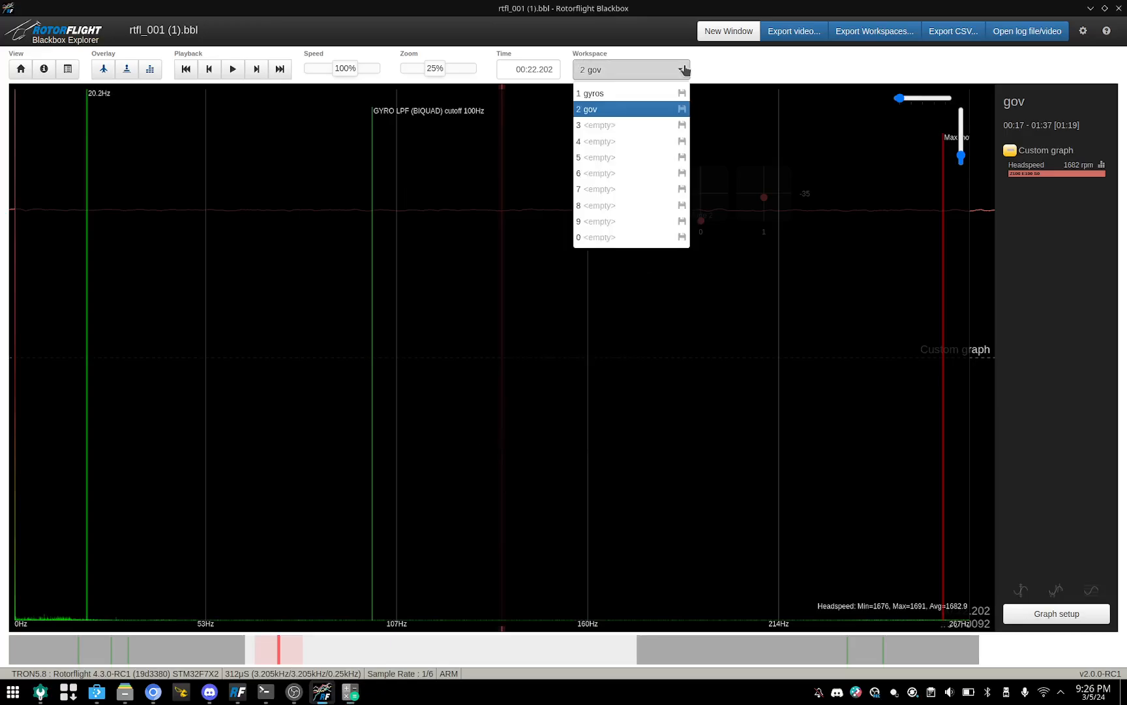
left_click(598, 94)
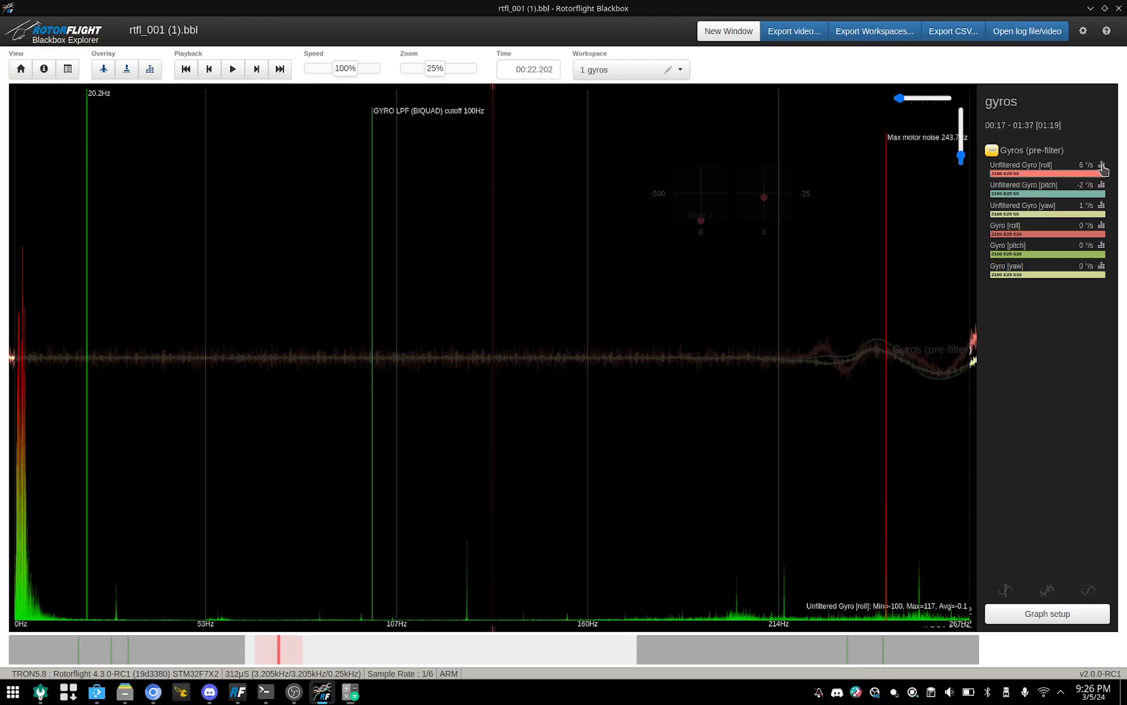
left_click(136, 522)
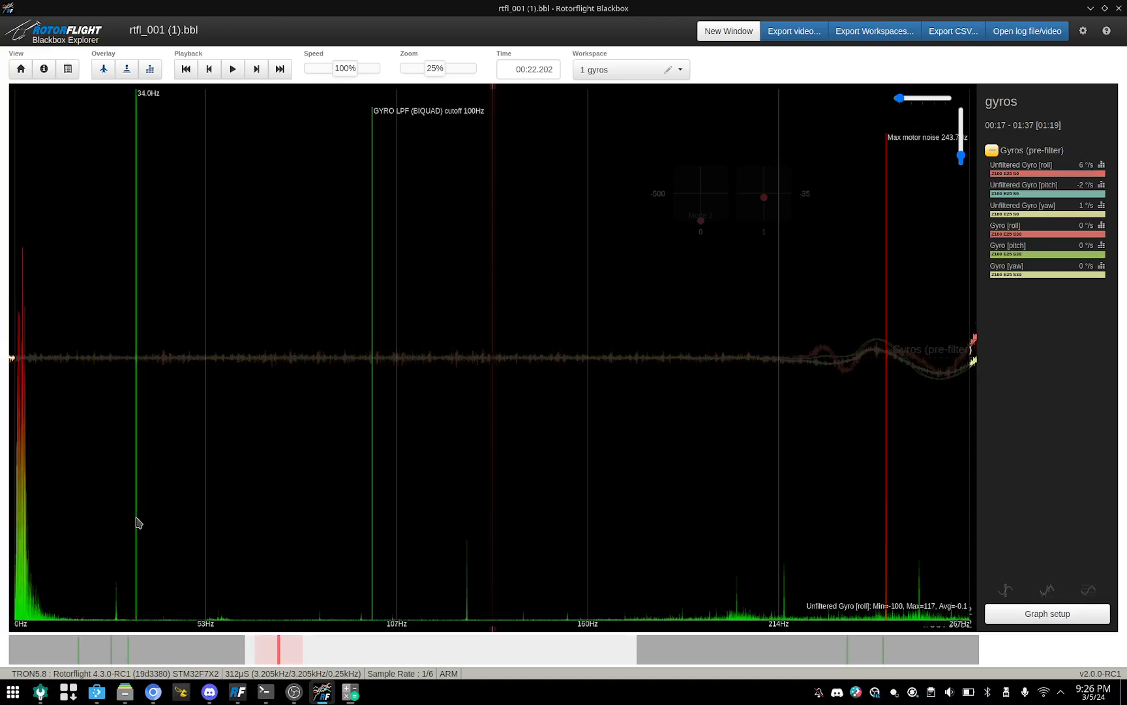
mouse_move(137, 521)
left_mouse_down()
mouse_move(115, 517)
mouse_move(134, 523)
left_mouse_up()
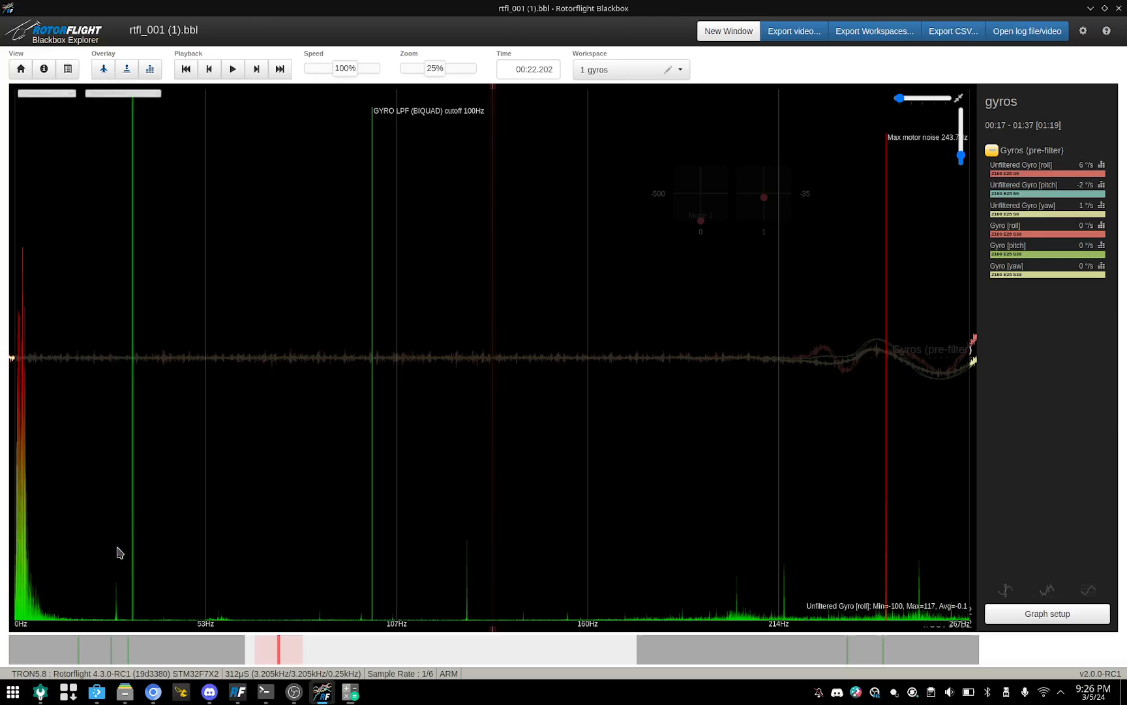
mouse_move(120, 565)
left_mouse_down()
mouse_move(113, 558)
mouse_move(131, 559)
mouse_move(96, 551)
mouse_move(118, 565)
left_mouse_up()
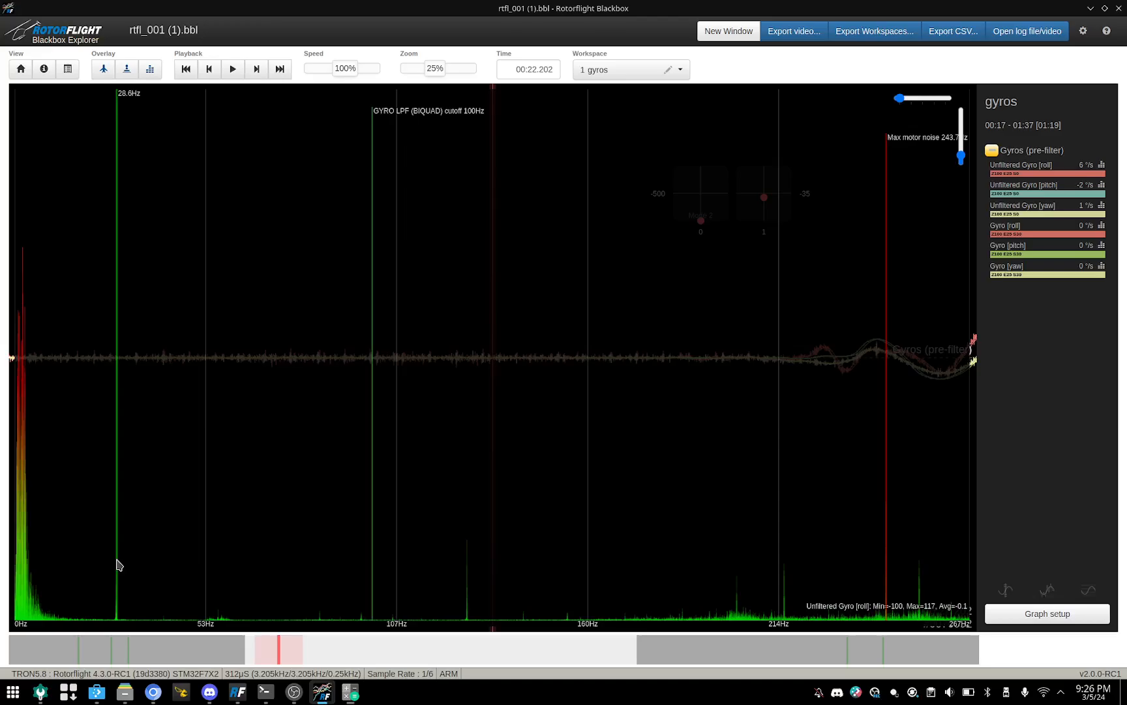
mouse_move(118, 565)
left_mouse_down()
mouse_move(209, 558)
mouse_move(108, 557)
left_mouse_up()
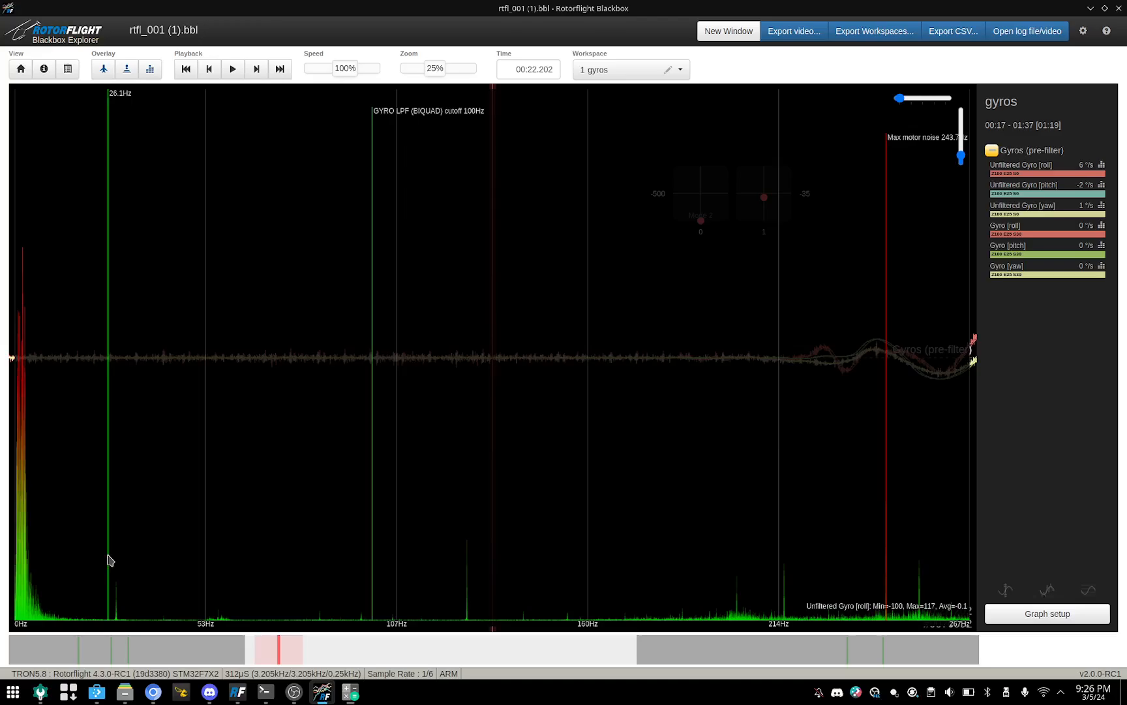
left_click_drag(111, 549, 119, 563)
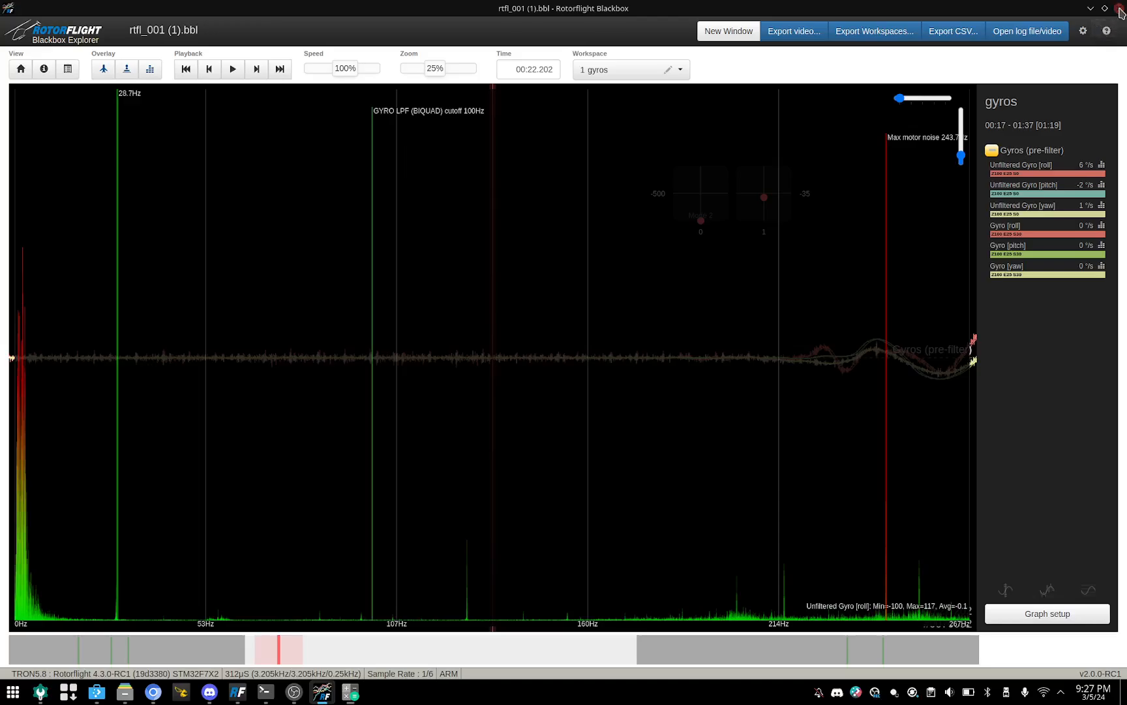
Step: Close Rotorflight Blackbox, minimize the calculator and switch to the Downloads folder in Dolphin
left_click(1119, 9)
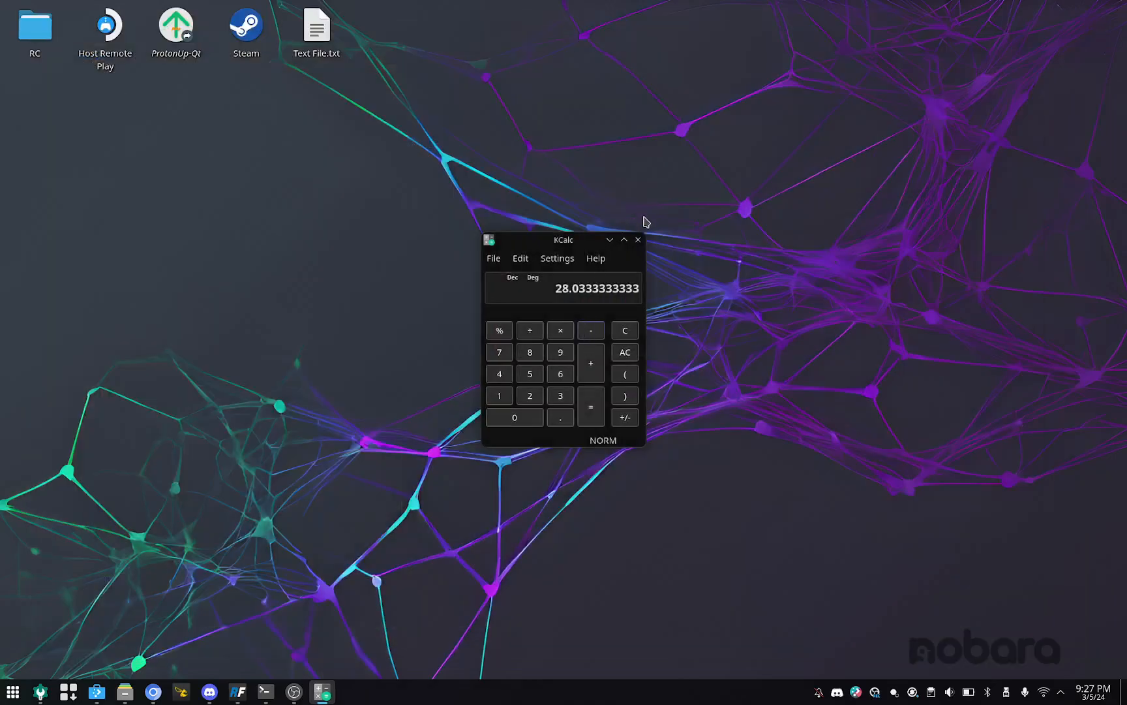
left_click(610, 240)
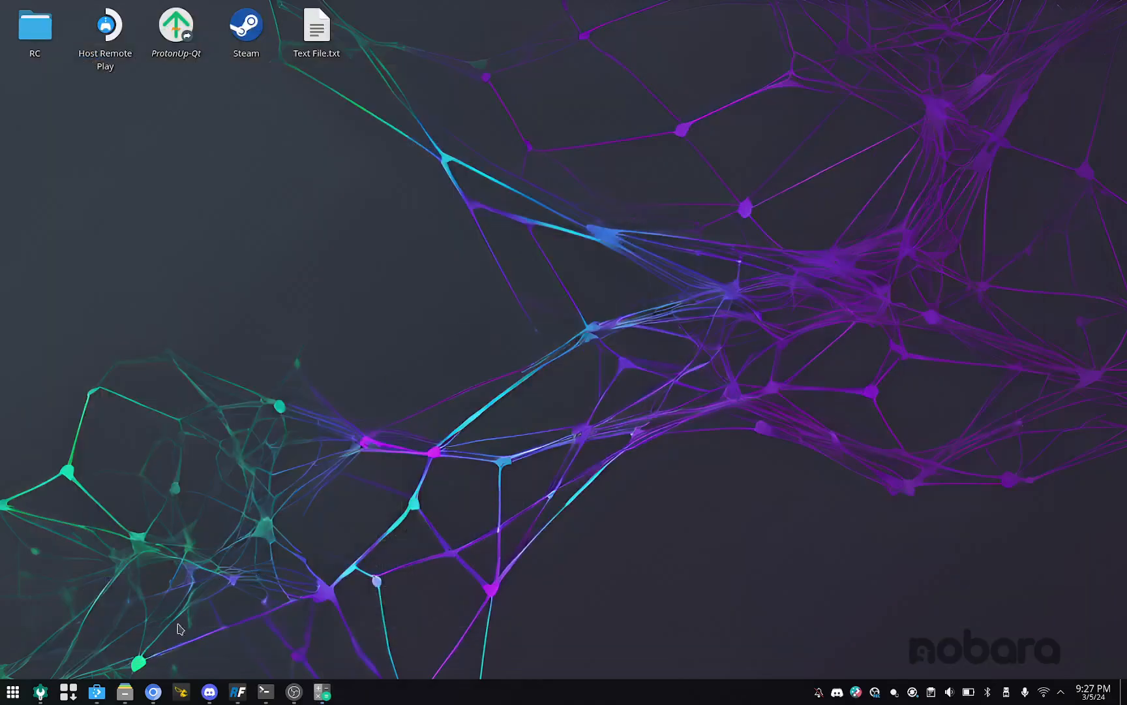
left_click(124, 691)
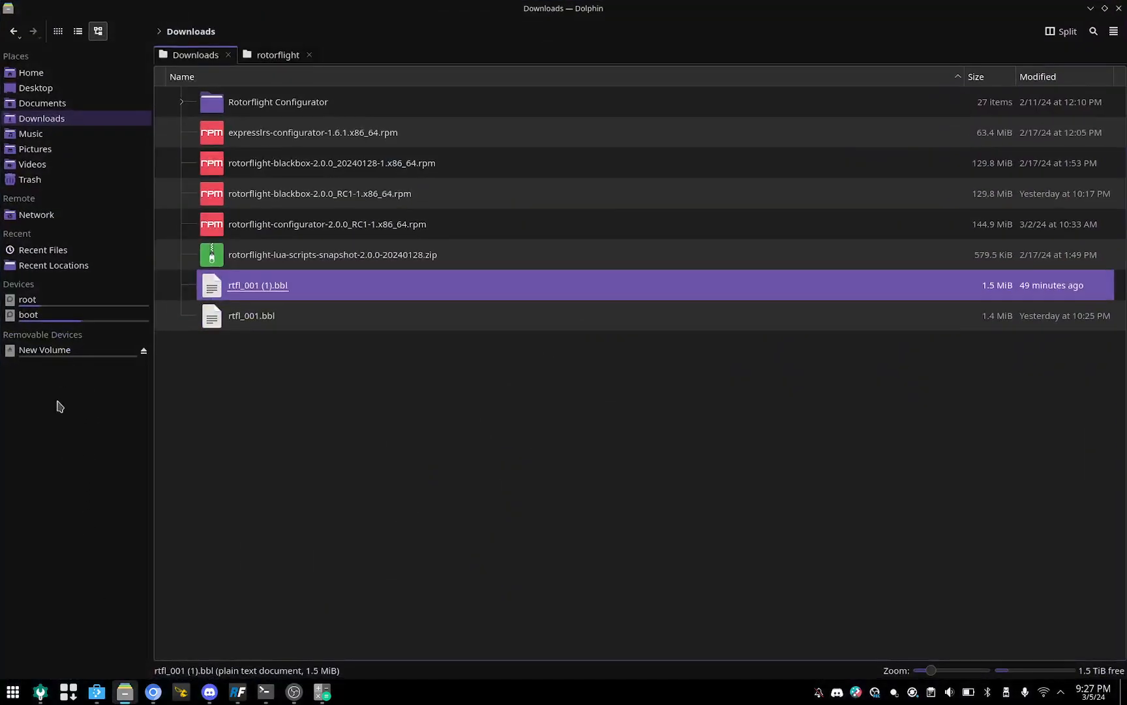
Step: Open the log RTFL_BLACKBOX_LOG_B450X_20230630_131024.BBL from the removable New Volume drive in Rotorflight Blackbox
left_click(43, 353)
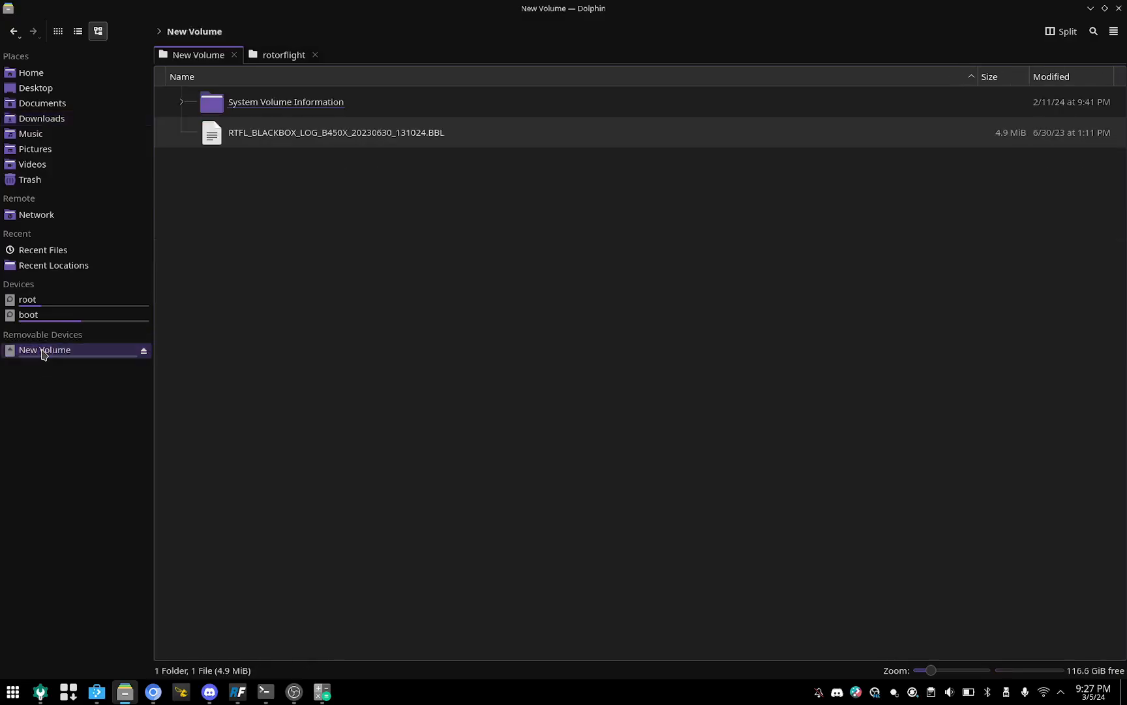
double_click(291, 134)
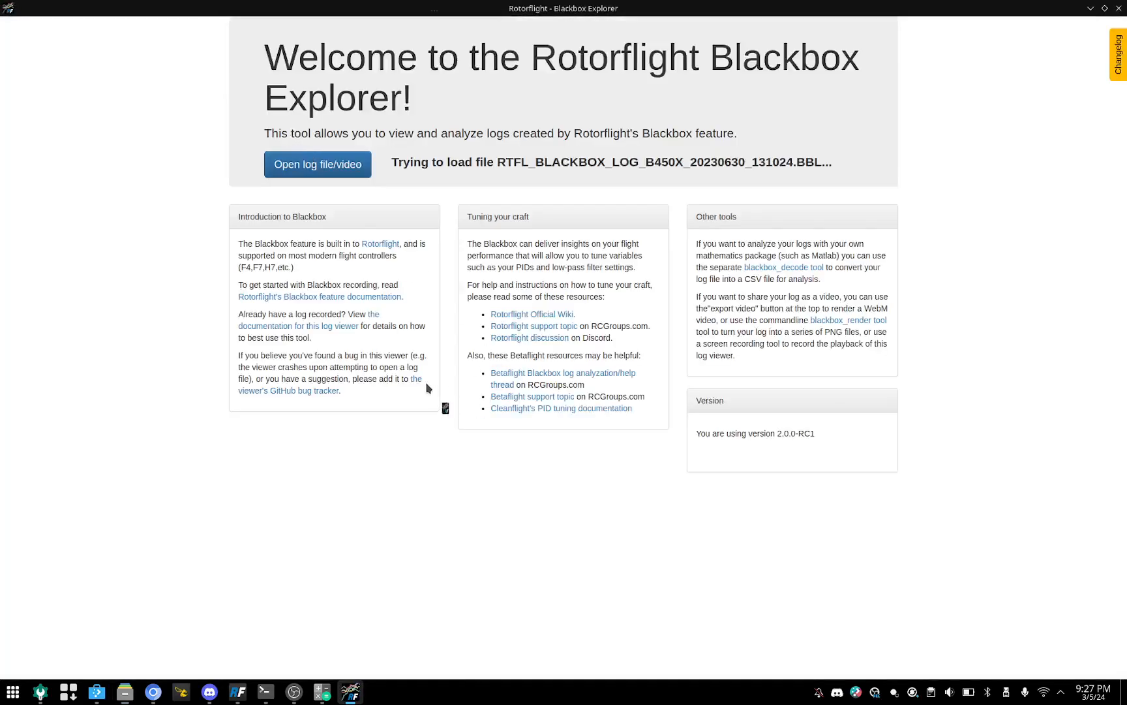
Step: Look through the log's filtered and unfiltered gyro traces before takeoff and point out the recording date in the file name
scroll(544, 428, "up", 11)
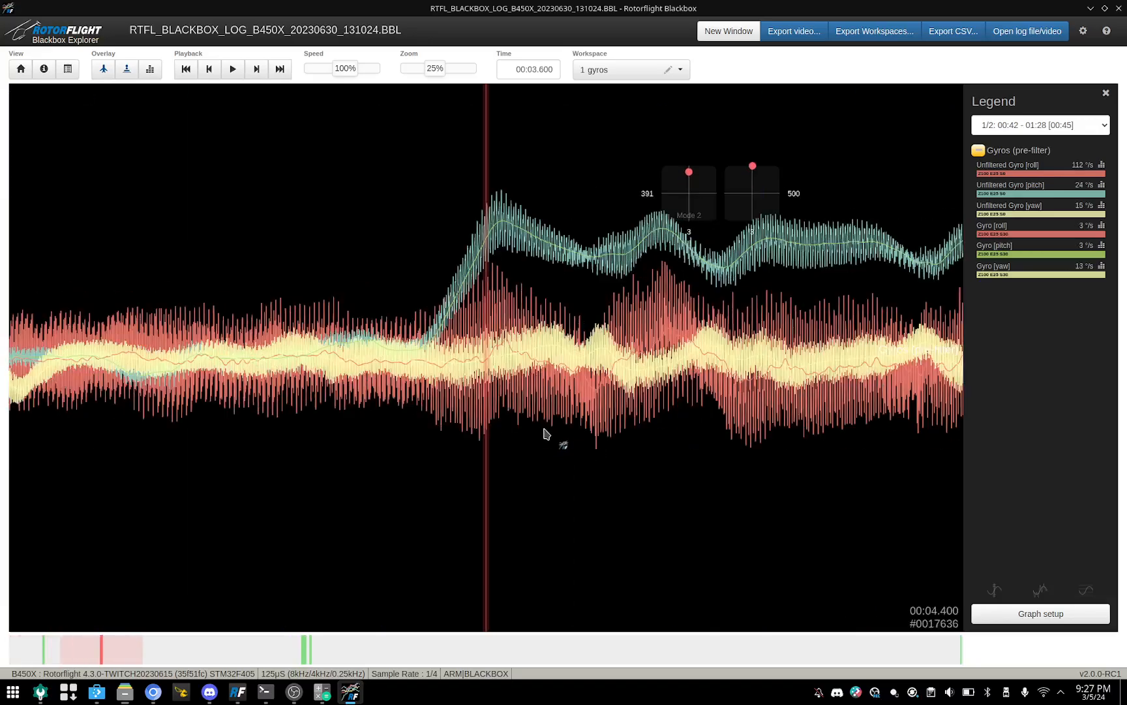
scroll(544, 432, "up", 14)
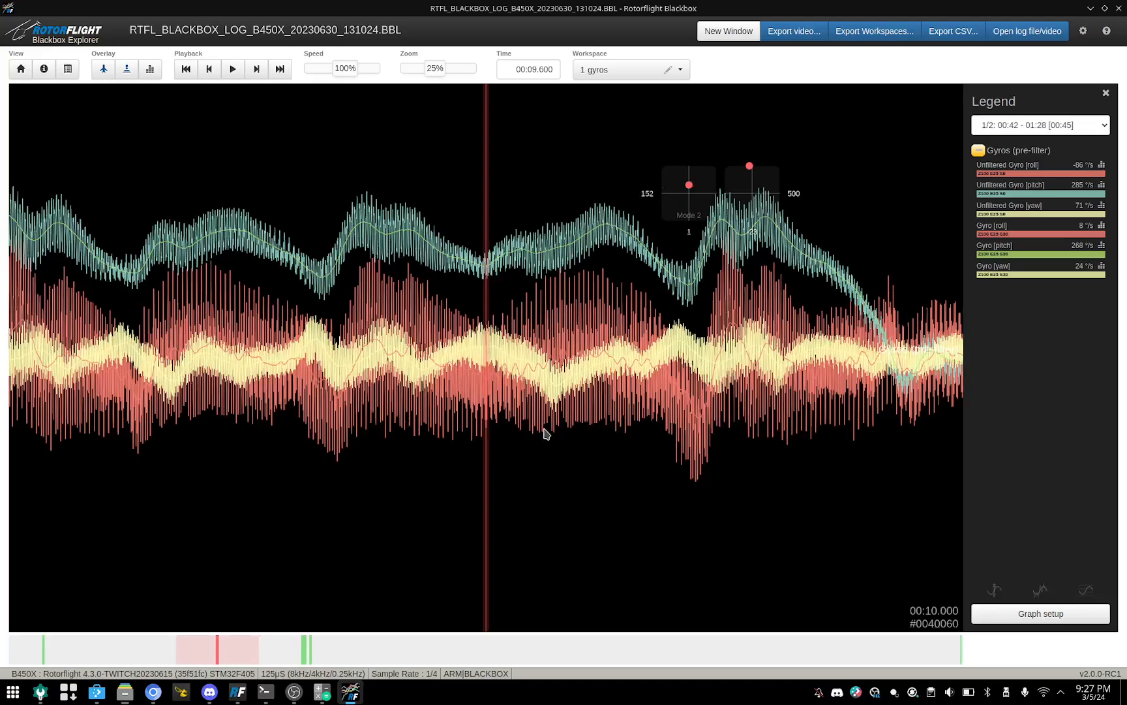
scroll(547, 433, "up", 3)
scroll(547, 433, "down", 6)
scroll(547, 433, "down", 1)
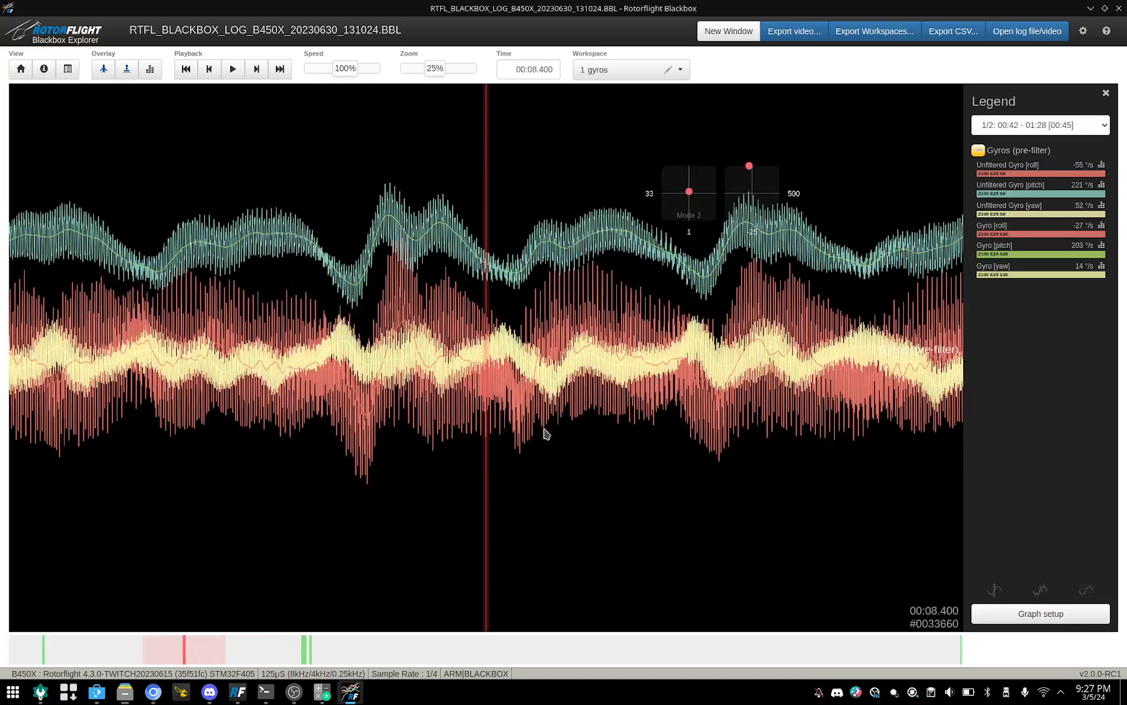
scroll(546, 433, "down", 1)
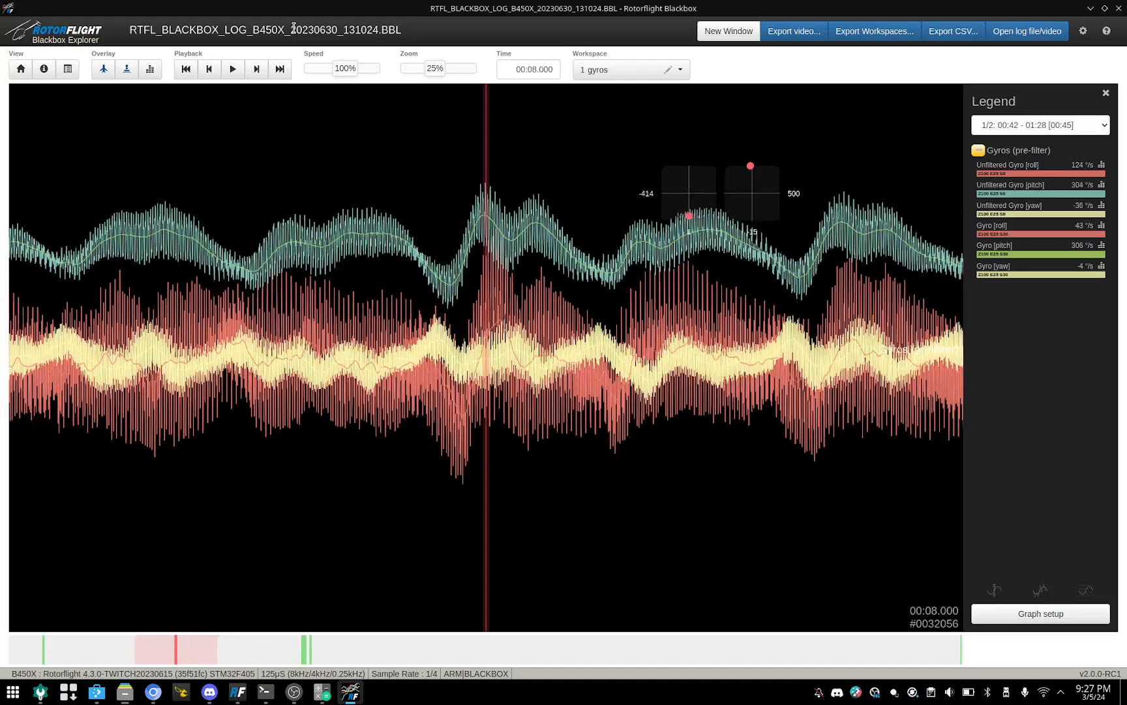
left_click_drag(288, 28, 328, 32)
scroll(328, 283, "down", 5)
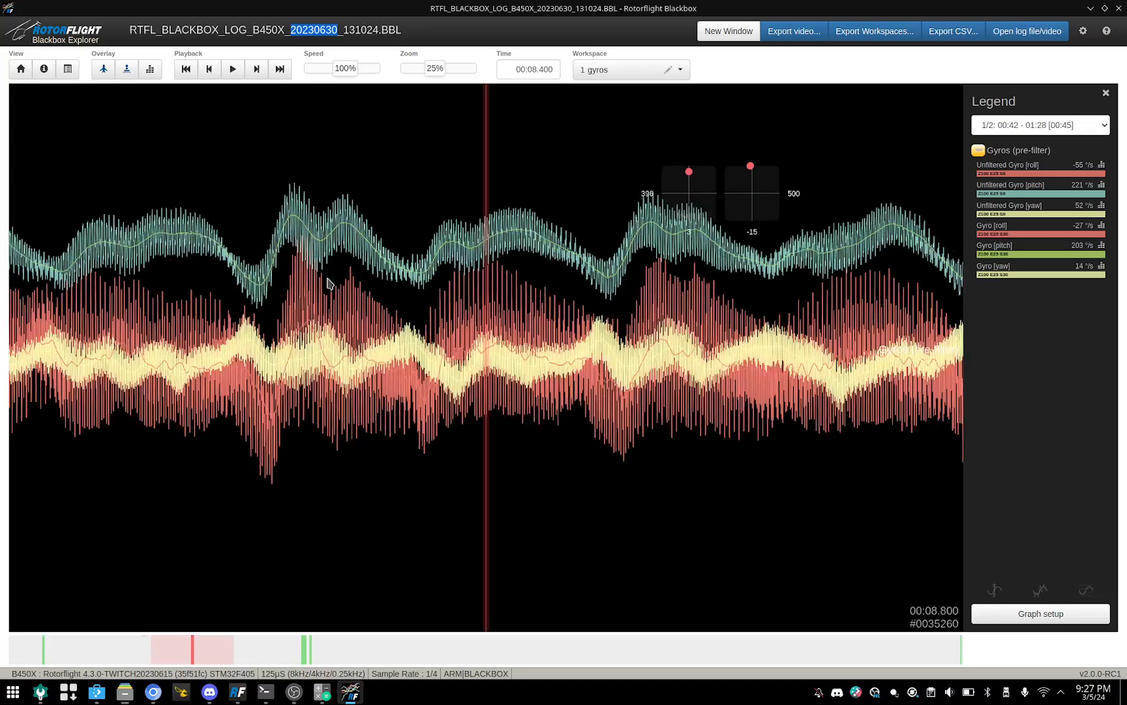
scroll(329, 282, "up", 2)
mouse_move(335, 319)
left_mouse_down()
mouse_move(656, 359)
mouse_move(282, 357)
left_mouse_up()
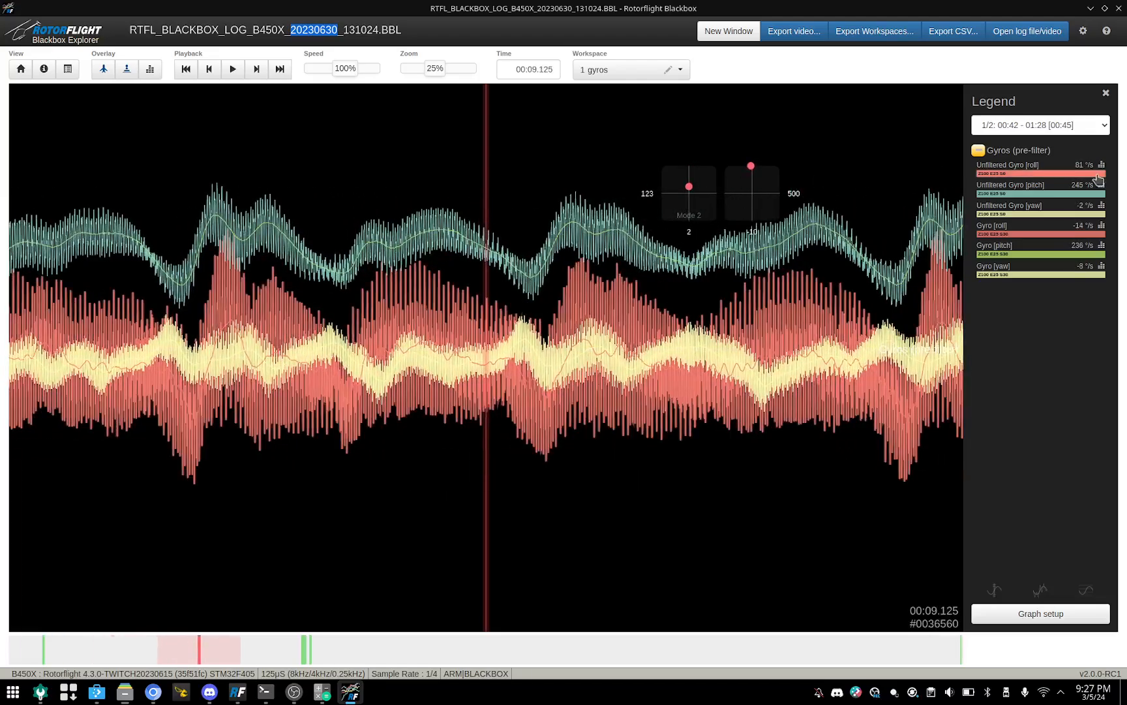
Step: Show the Unfiltered Gyro [roll] frequency spectrum enlarged and vary its vertical zoom to compare the heights of the noise peaks
left_click(1101, 168)
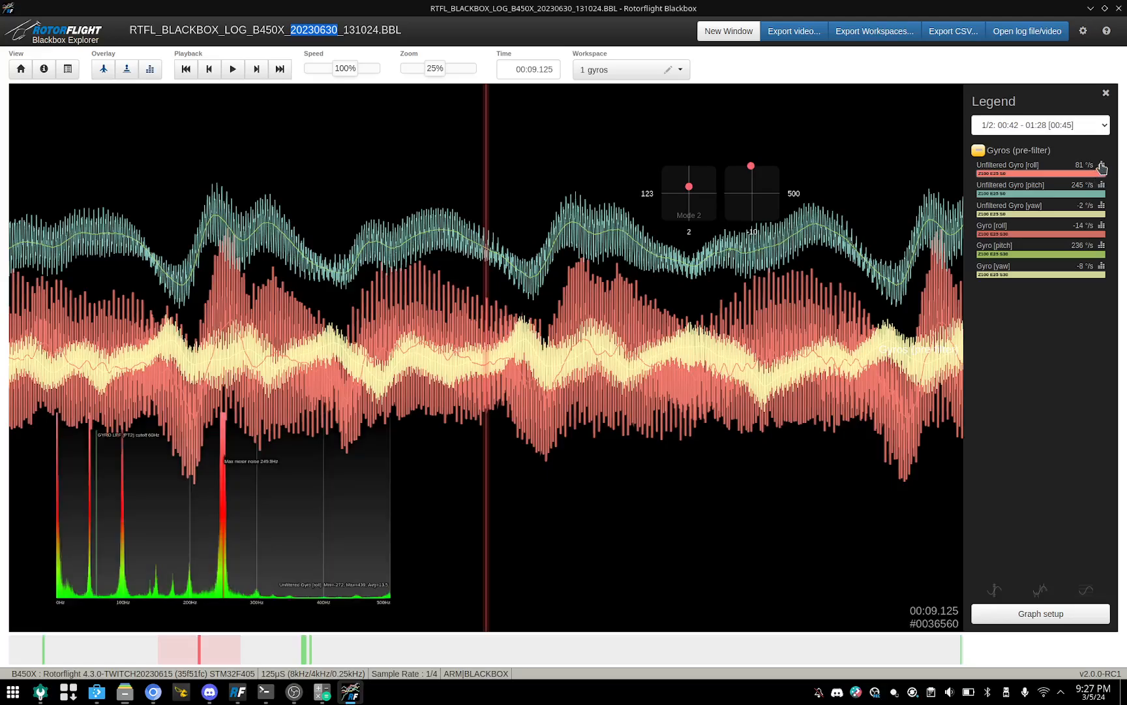
left_click(381, 420)
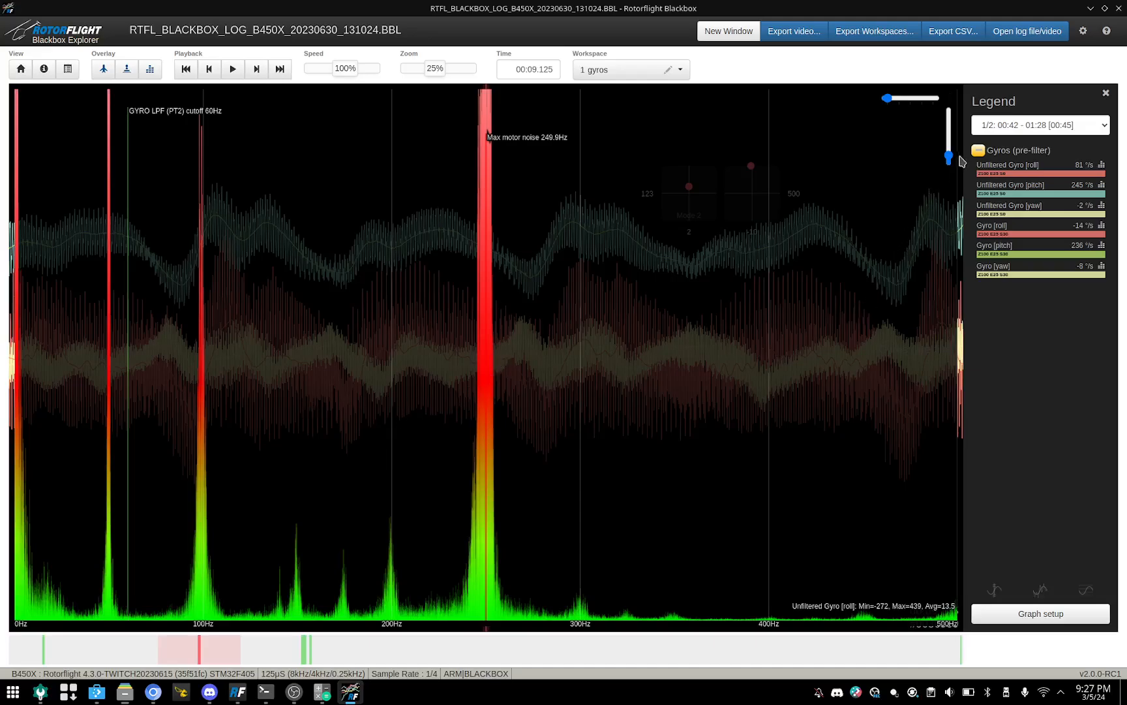
mouse_move(949, 156)
left_mouse_down()
mouse_move(952, 136)
mouse_move(951, 178)
mouse_move(949, 118)
mouse_move(951, 168)
left_mouse_up()
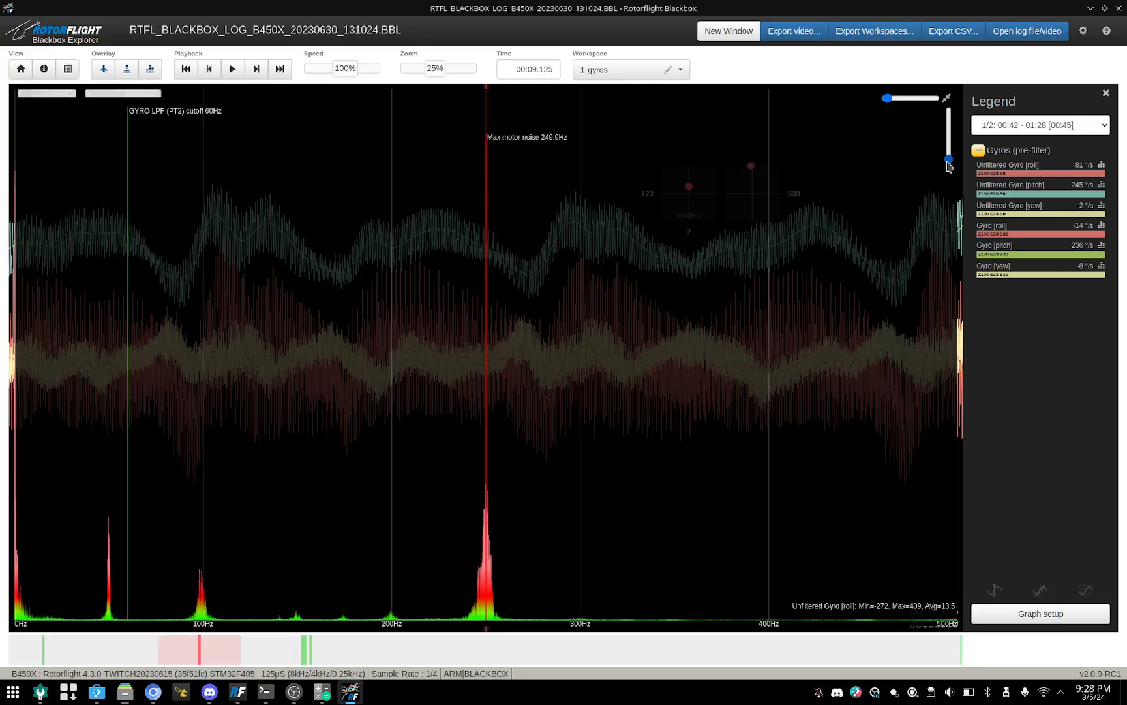
left_click_drag(949, 160, 949, 156)
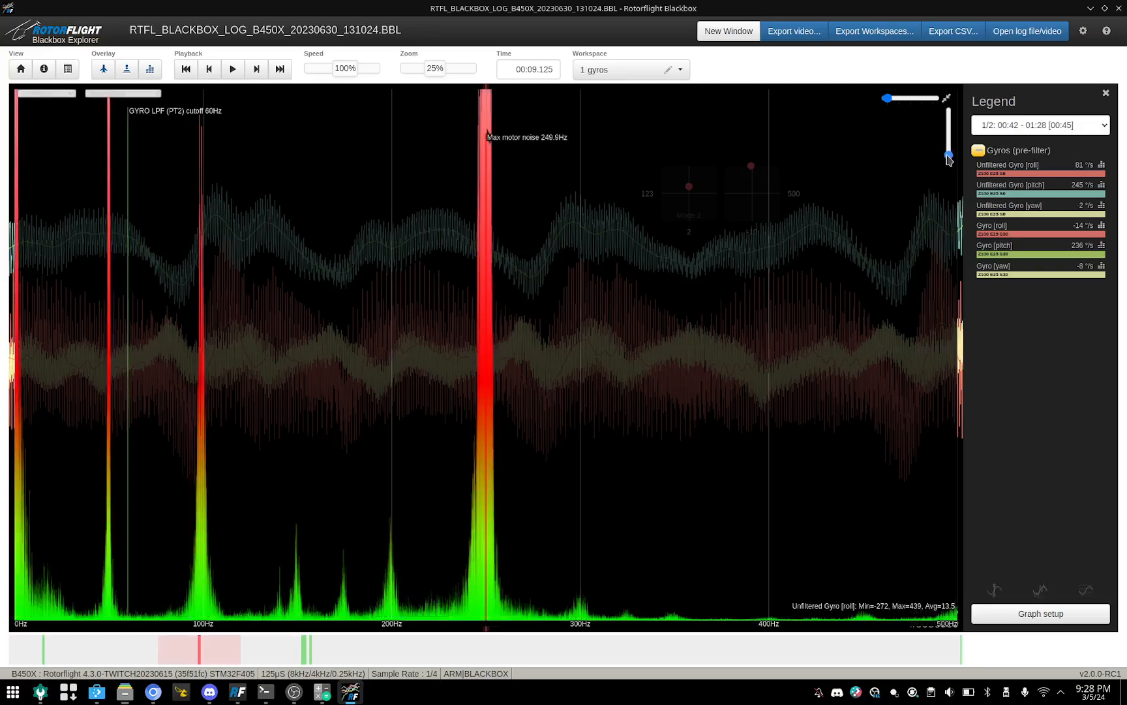
Step: Compare the filtered Gyro [roll] spectrum with the Unfiltered Gyro [roll] spectrum, ending on the filtered one
left_click(1102, 227)
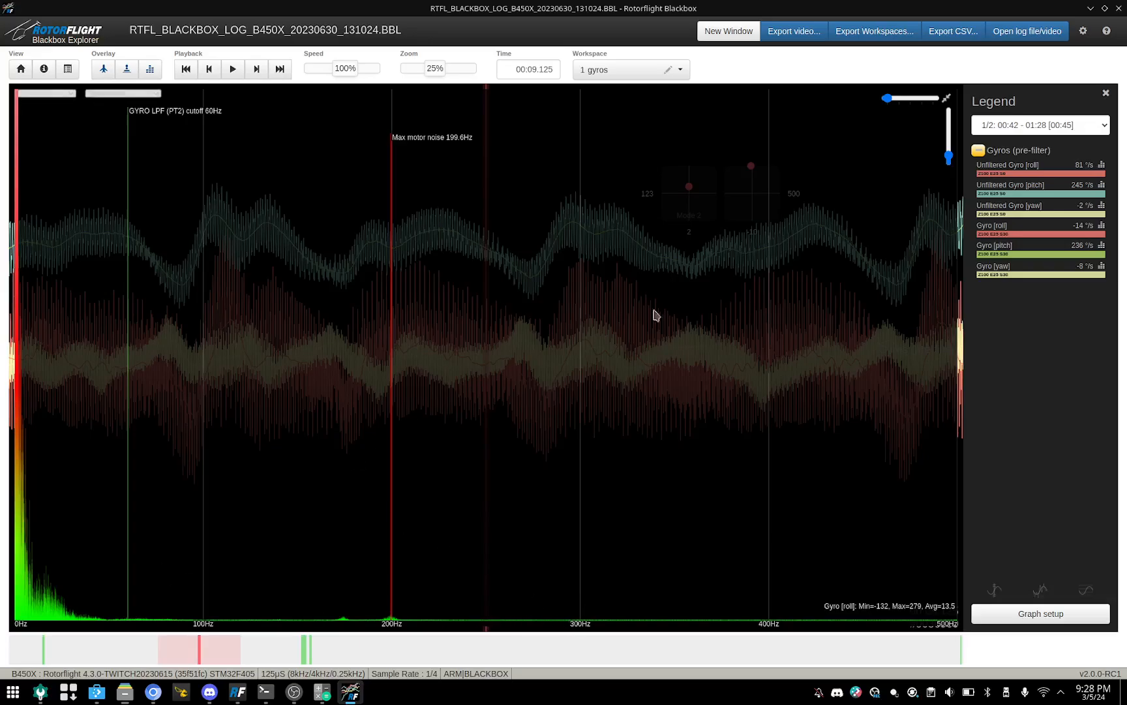
left_click(1102, 166)
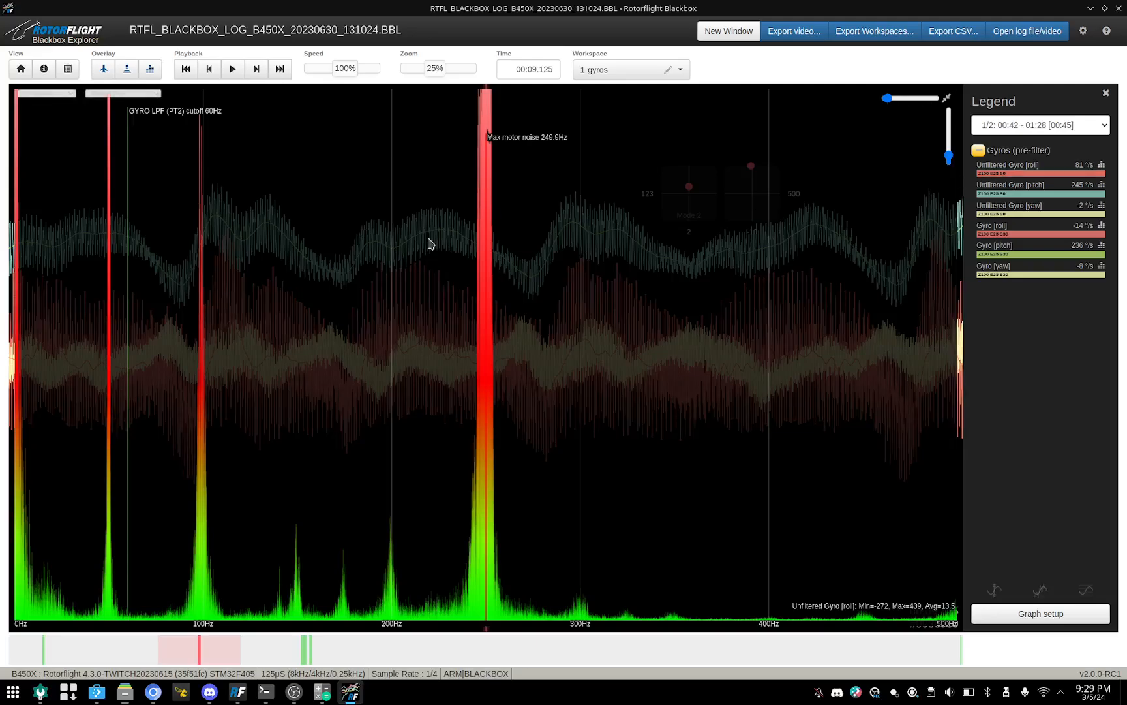
left_click(1101, 227)
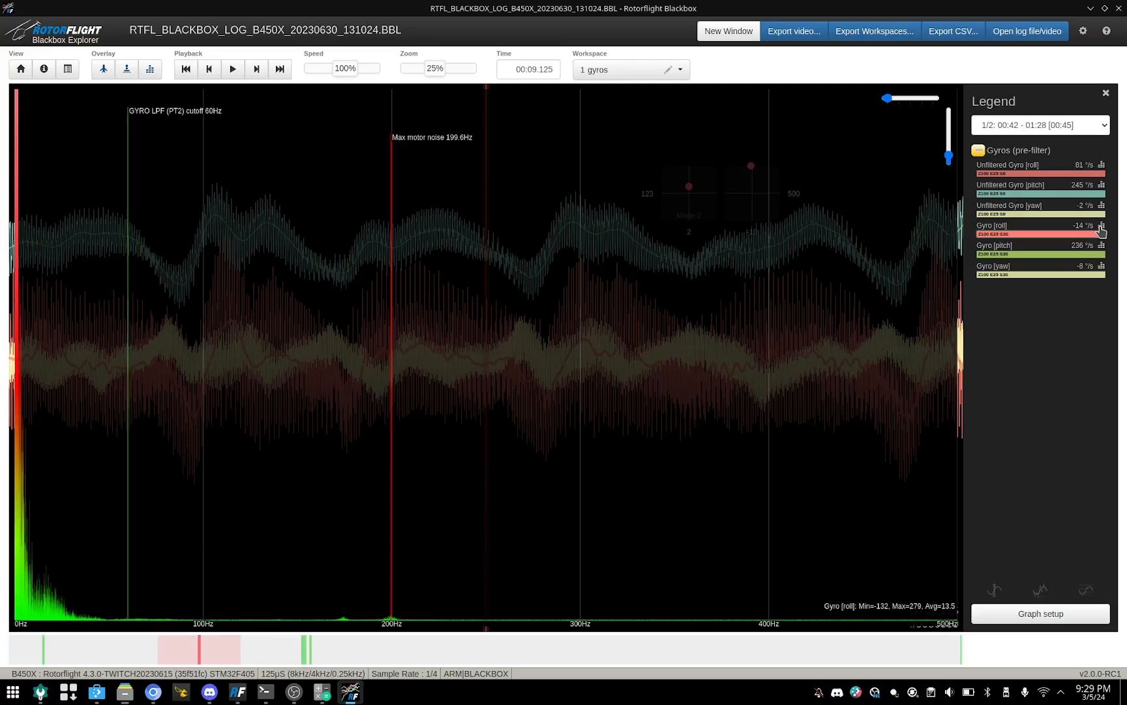
Step: Switch to the gov workspace and hide the frequency spectrum overlay
left_click(681, 70)
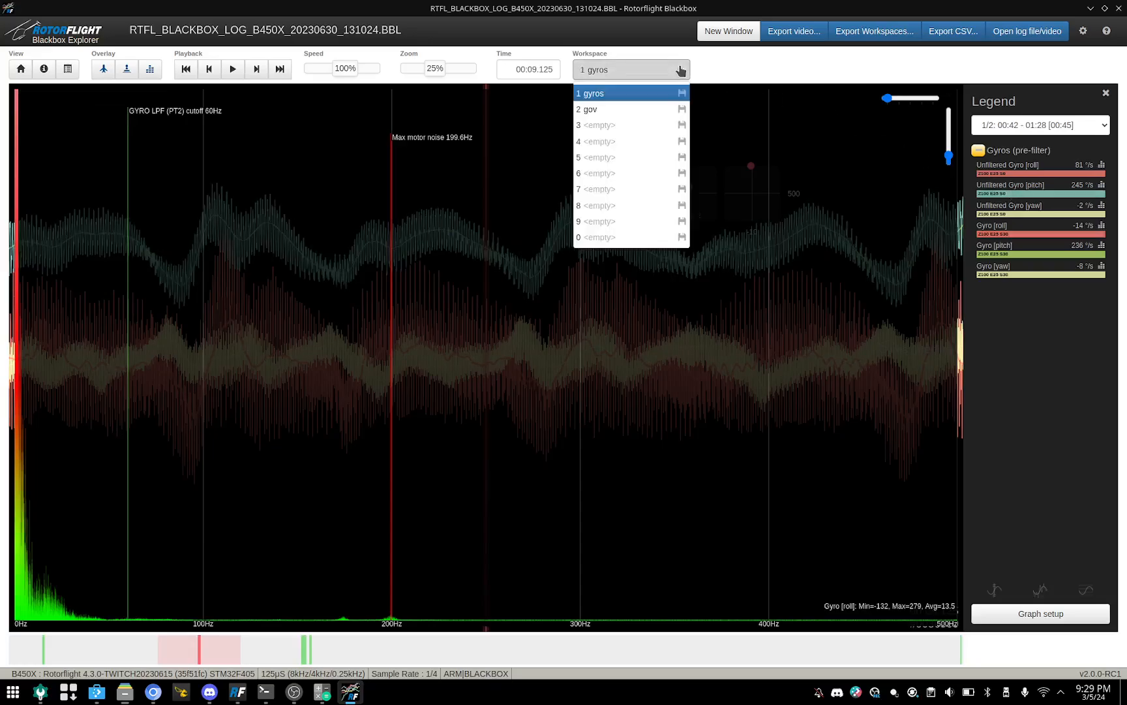
left_click(590, 109)
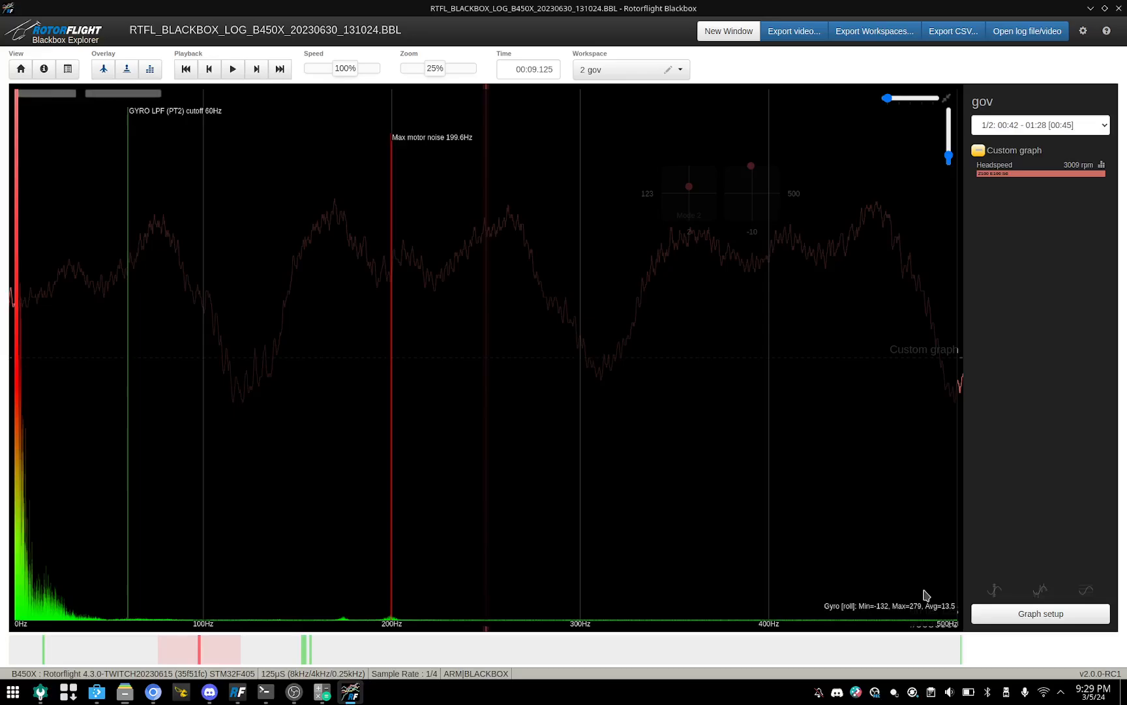
left_click(148, 73)
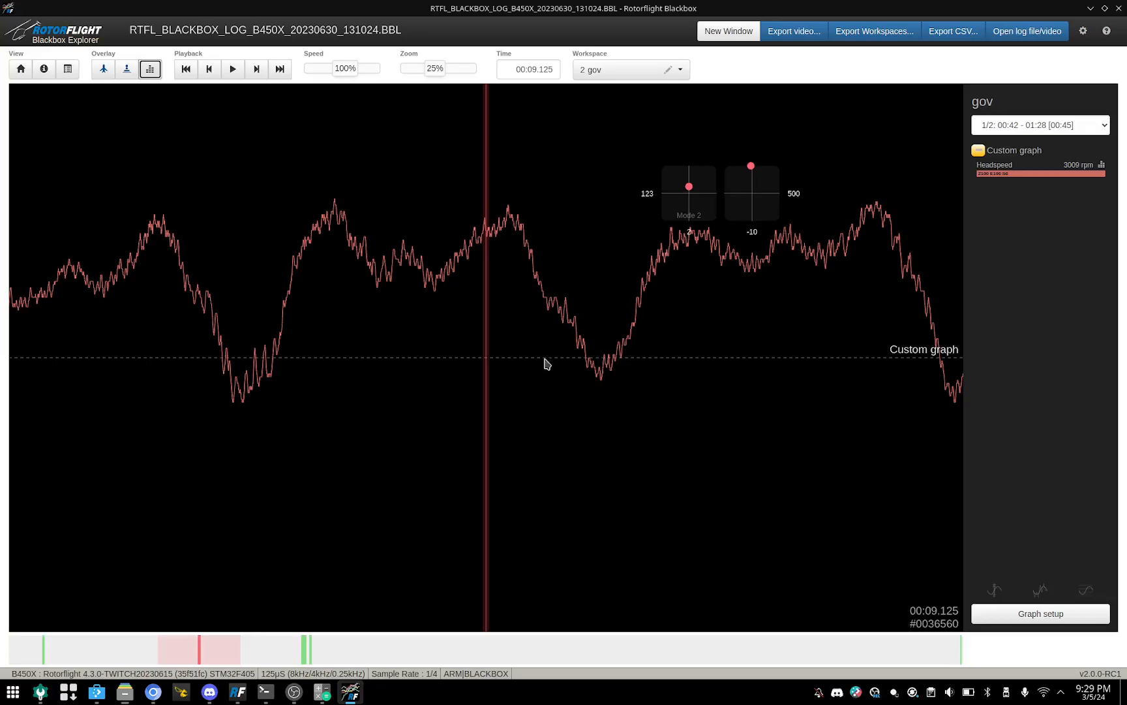
Step: Mark the steady headspeed section from 00:20.325 to 00:24.325 and show the Headspeed frequency spectrum for it
scroll(697, 418, "down", 5)
scroll(700, 419, "down", 15)
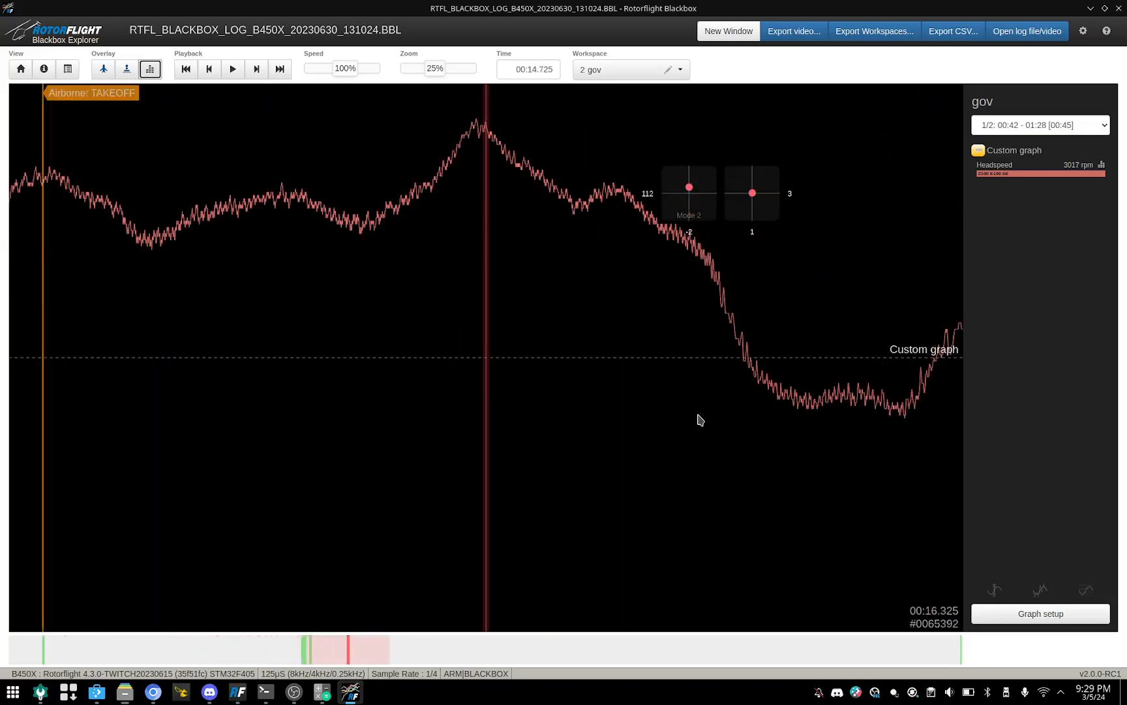
scroll(699, 419, "down", 19)
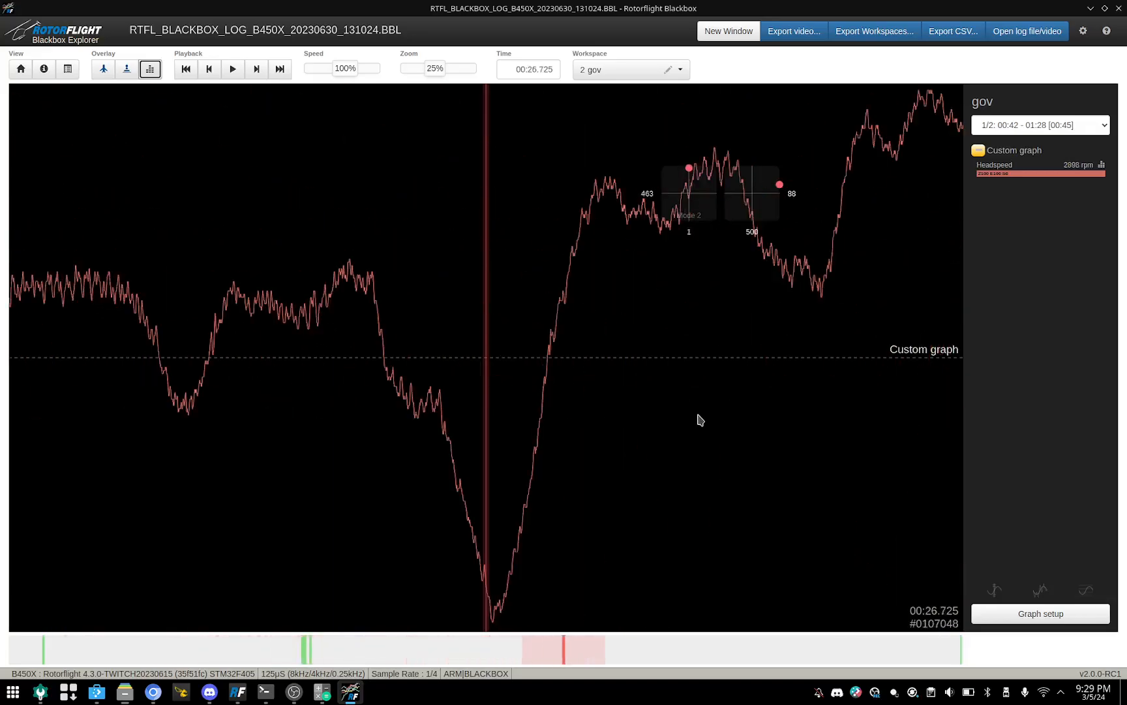
scroll(699, 418, "up", 11)
scroll(699, 418, "up", 10)
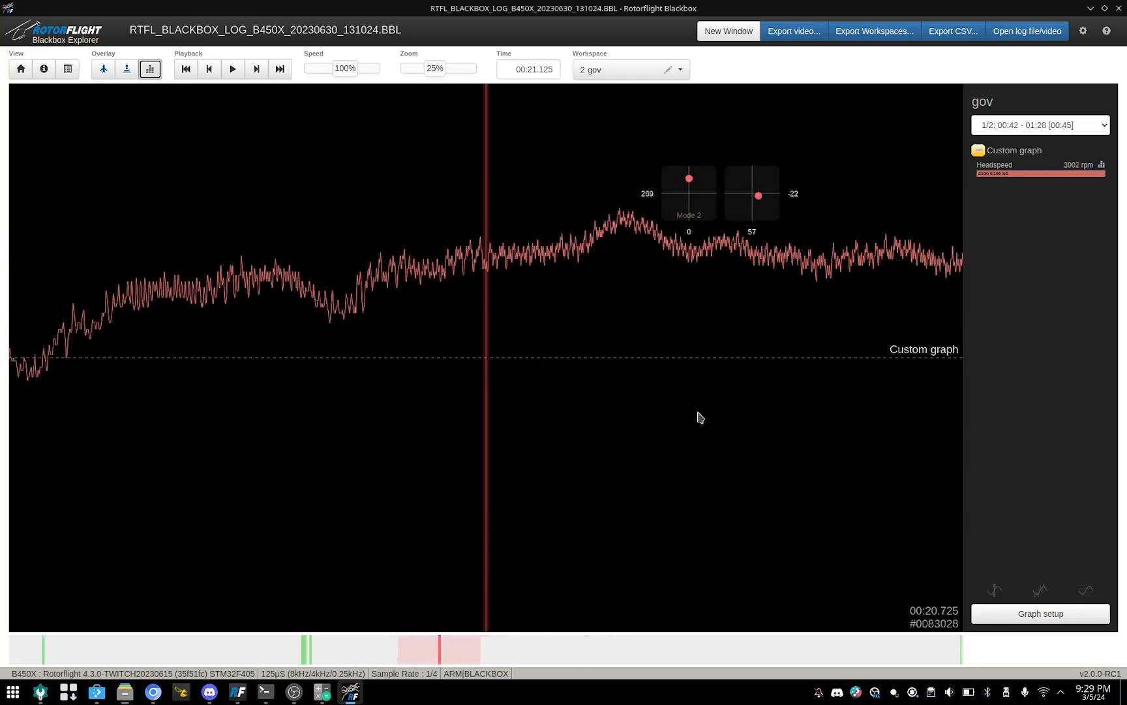
key("i")
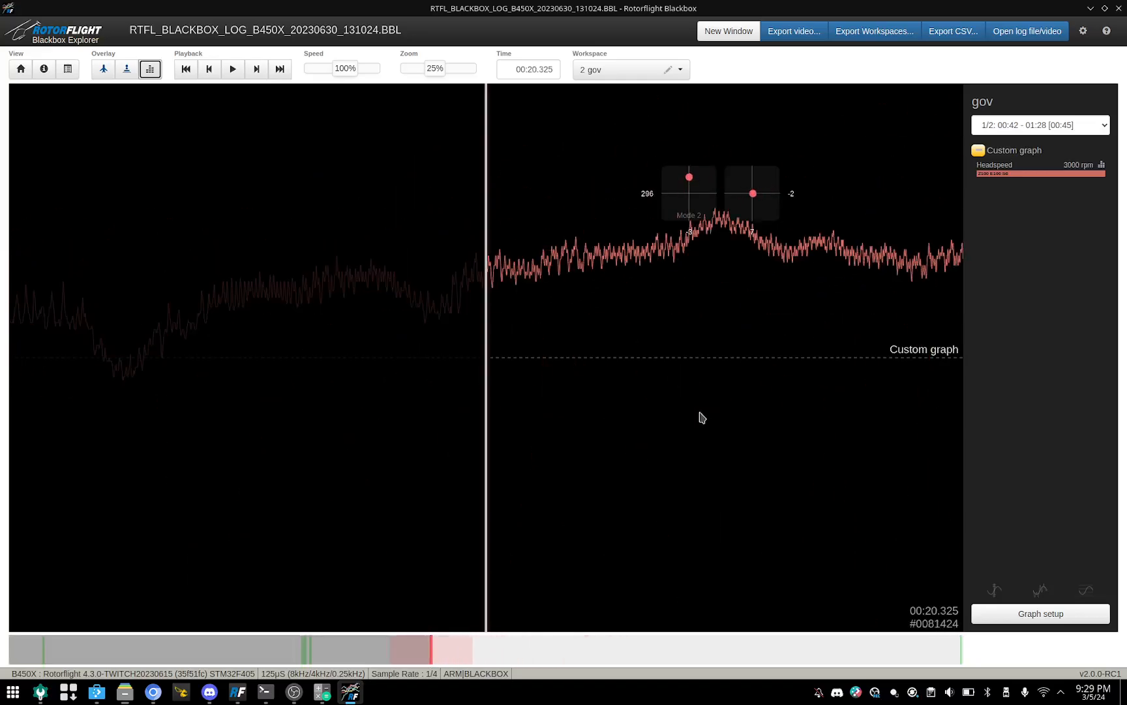
scroll(699, 419, "down", 7)
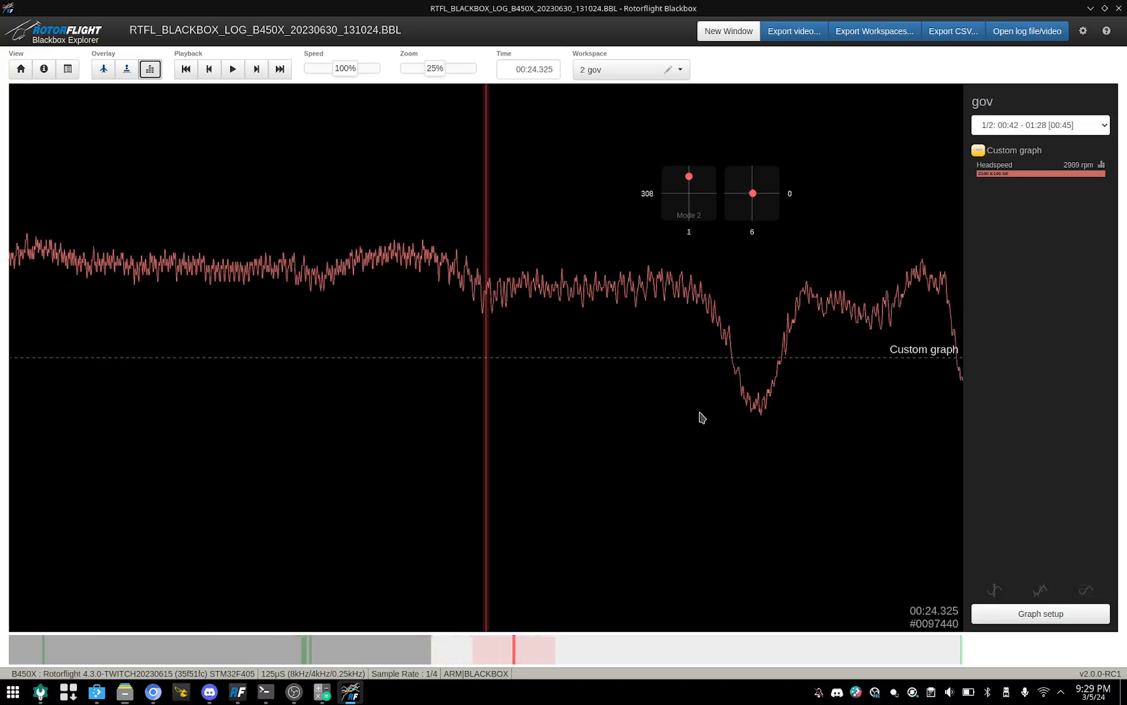
key("o")
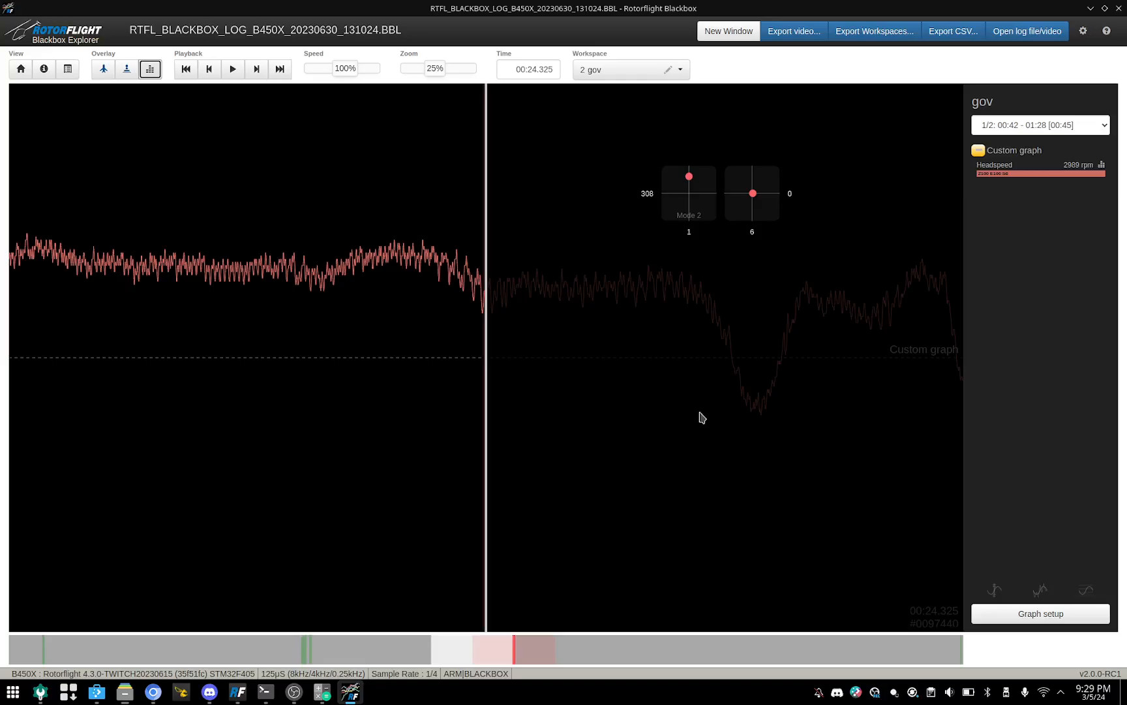
left_click(1102, 165)
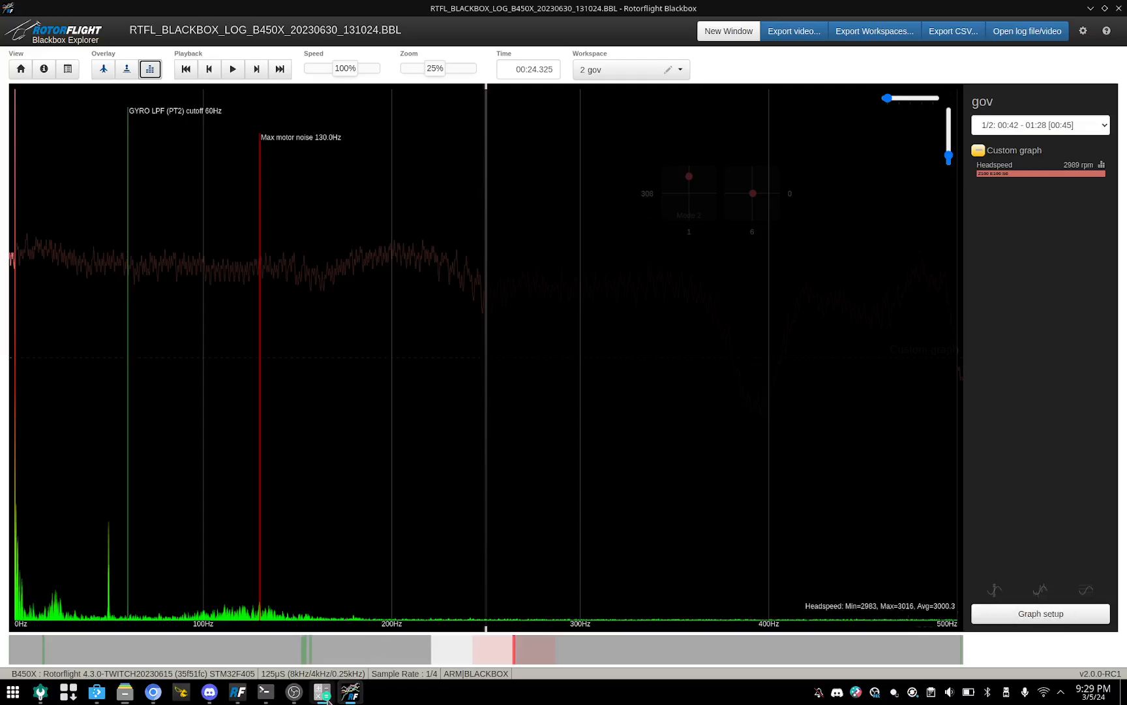
Step: Divide the marked section's average headspeed, 3000, by 60 in KCalc and minimize the calculator
left_click(328, 698)
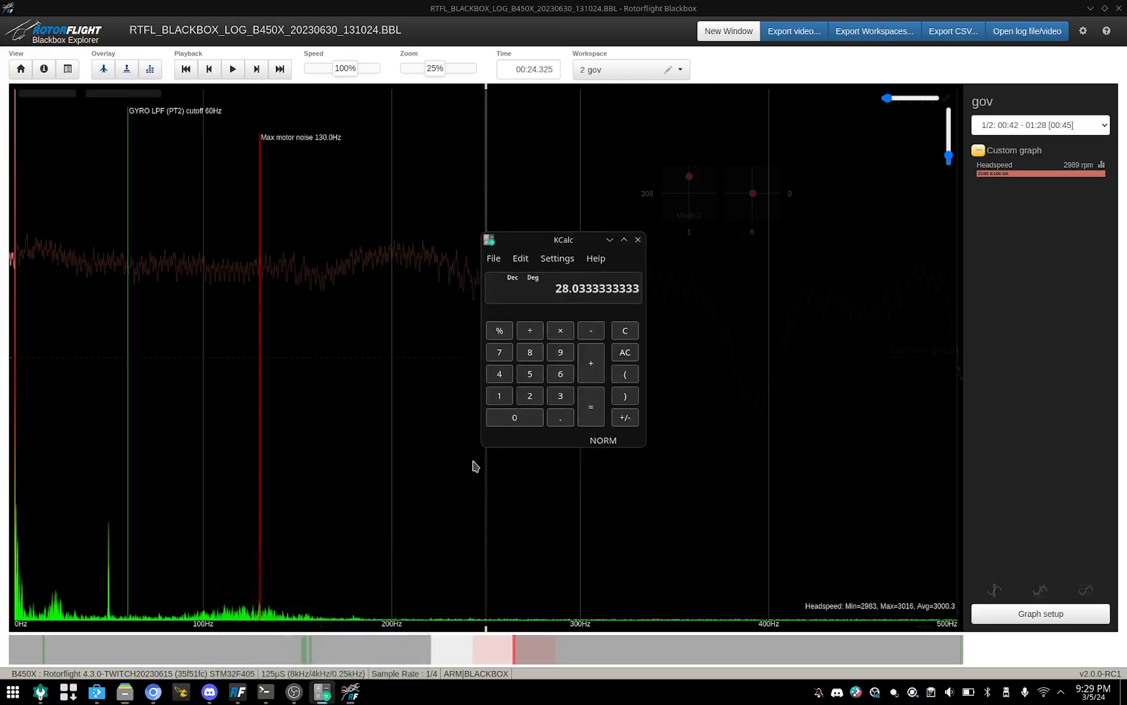
left_click(560, 396)
left_click(522, 419)
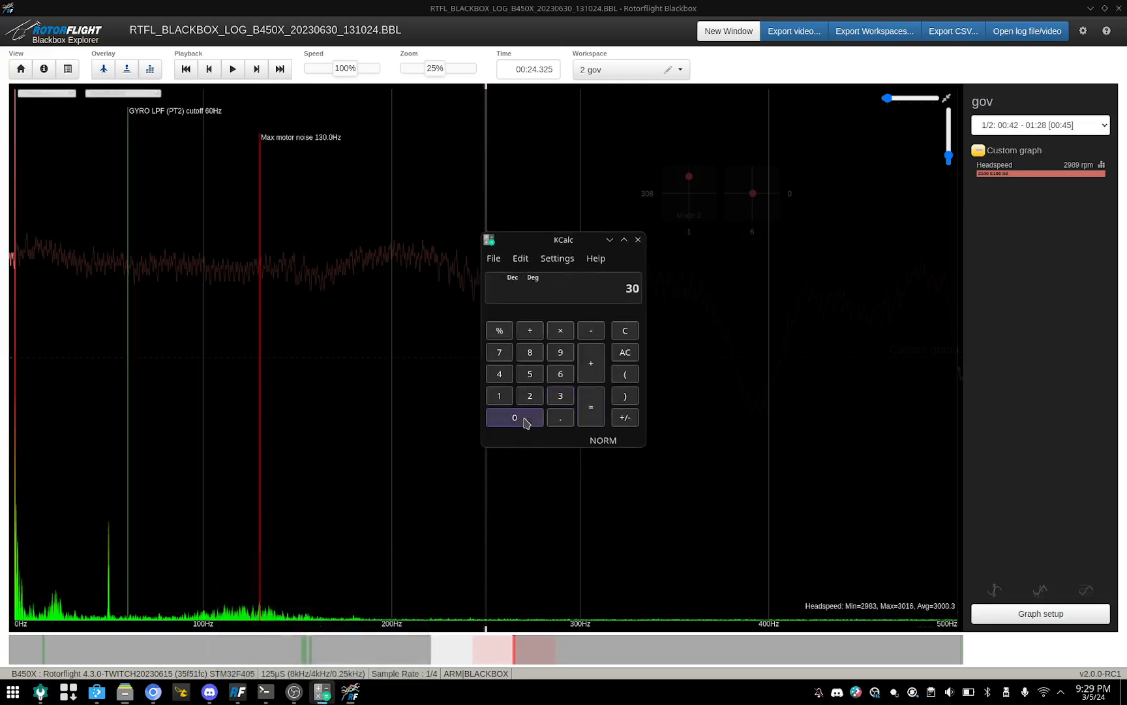
double_click(524, 420)
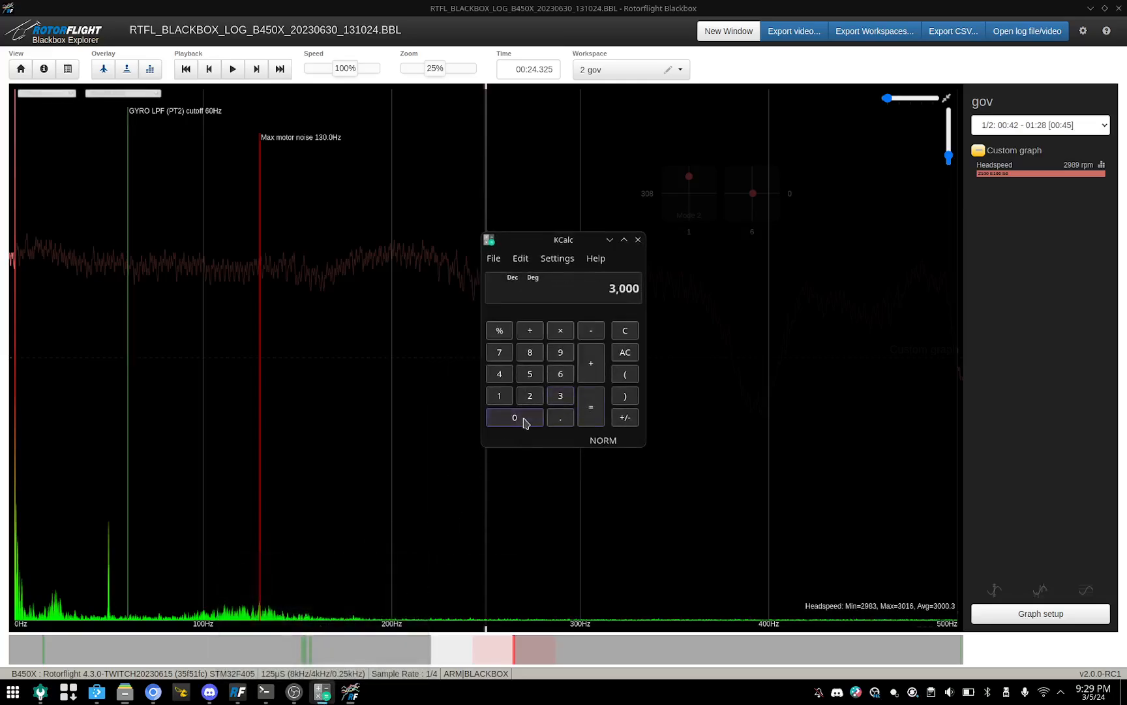
left_click(530, 330)
left_click(561, 374)
left_click(515, 419)
left_click(598, 411)
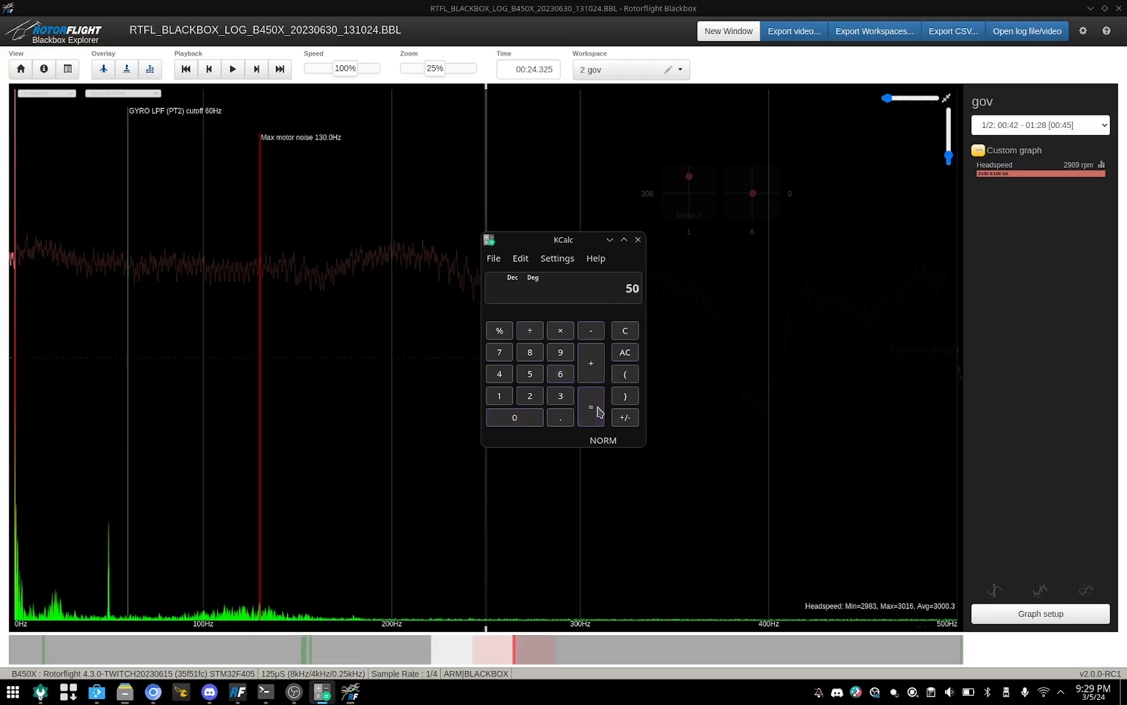
left_click(610, 240)
Step: In the gyros workspace, place the frequency marker on the unfiltered roll peak at about 49.5 Hz and reduce the spectrum's vertical zoom
left_click(666, 70)
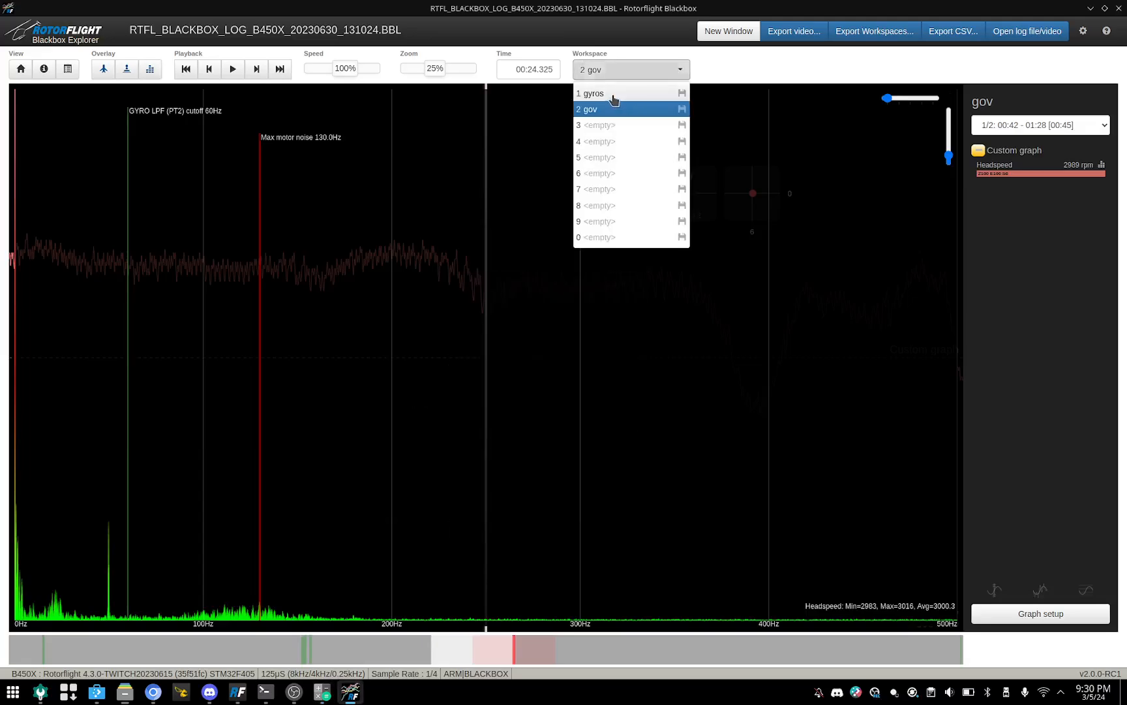
left_click(610, 95)
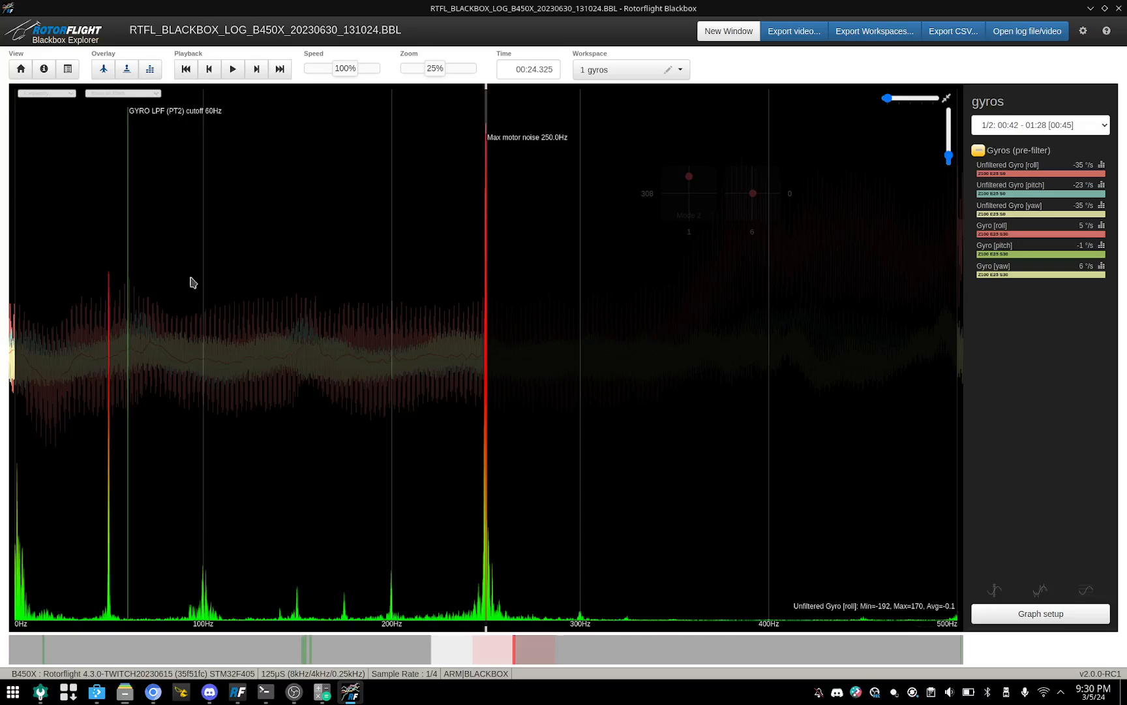
left_click(109, 282)
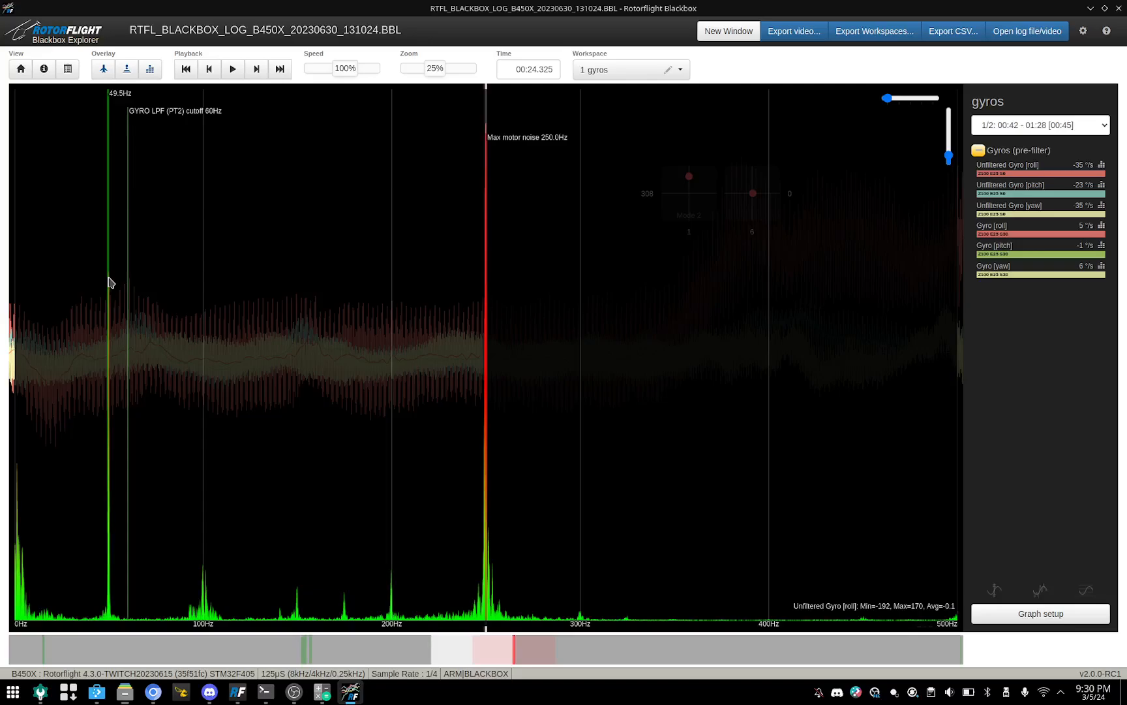
left_click(108, 282)
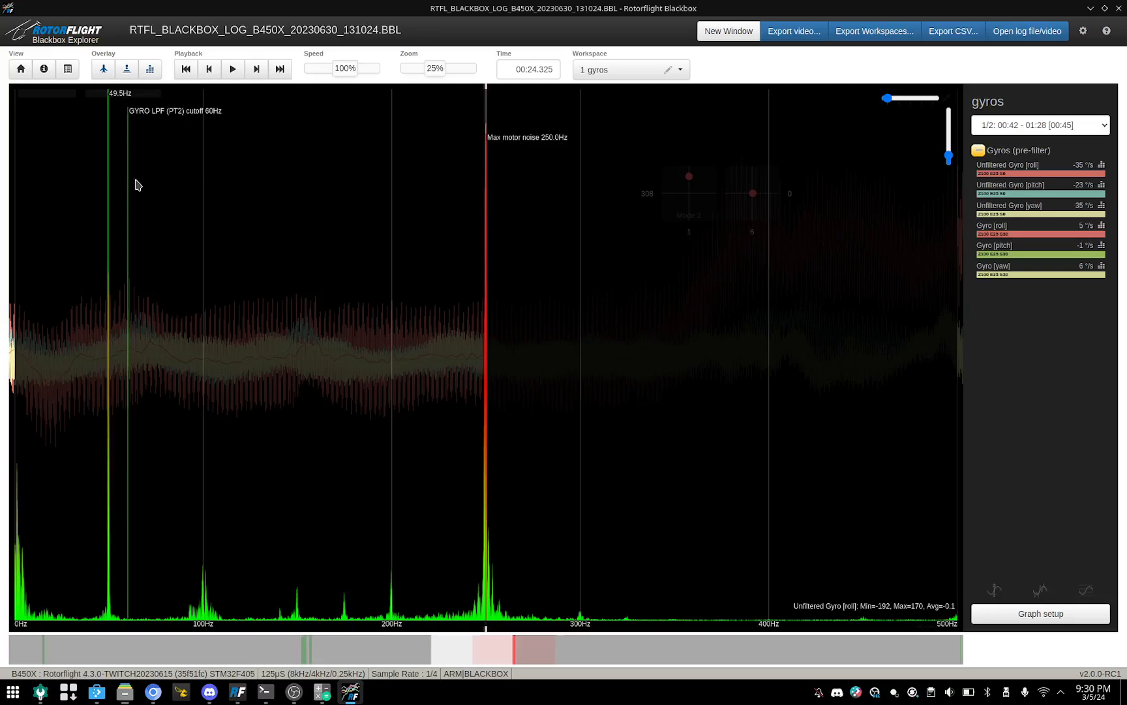
left_click(108, 363)
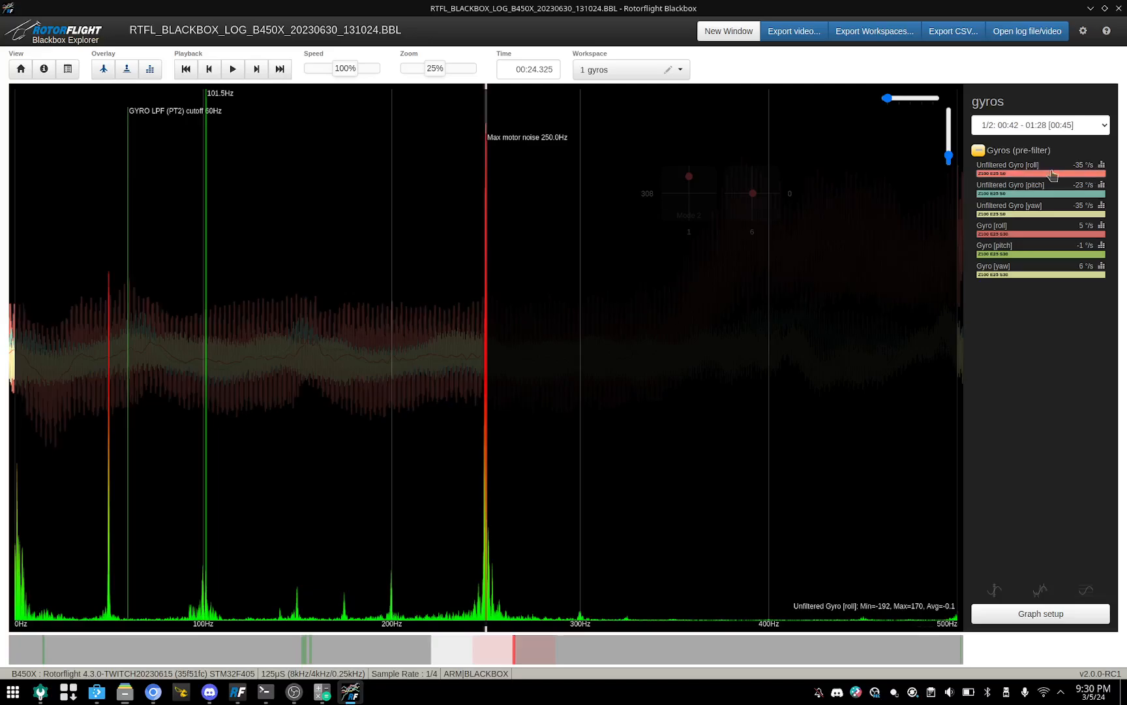
mouse_move(948, 156)
left_mouse_down()
mouse_move(949, 140)
mouse_move(956, 171)
left_mouse_up()
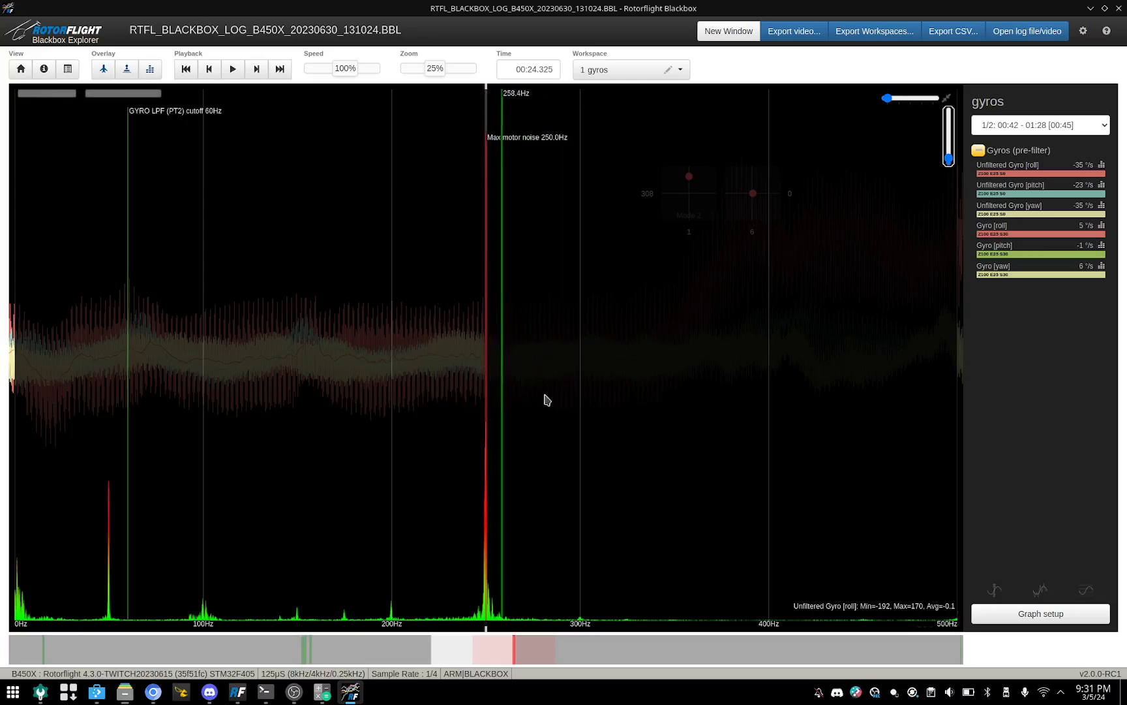
Step: Save the current graph setup to empty workspace 3 and name it "roll response"
left_click(680, 70)
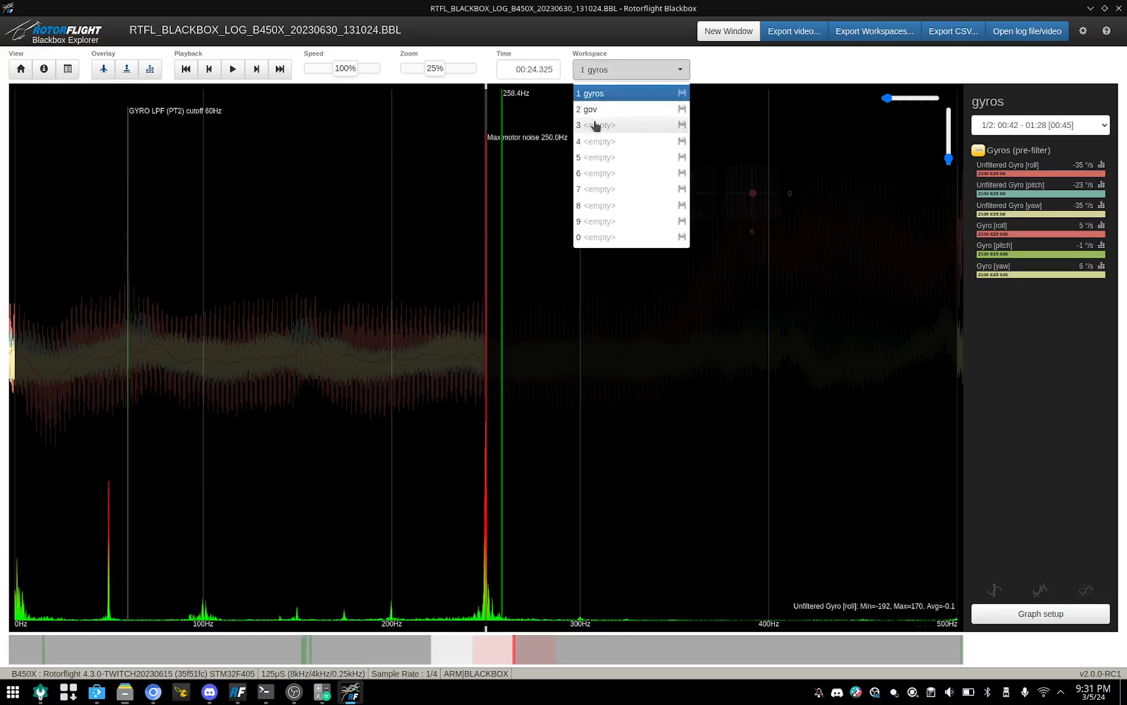
left_click(683, 126)
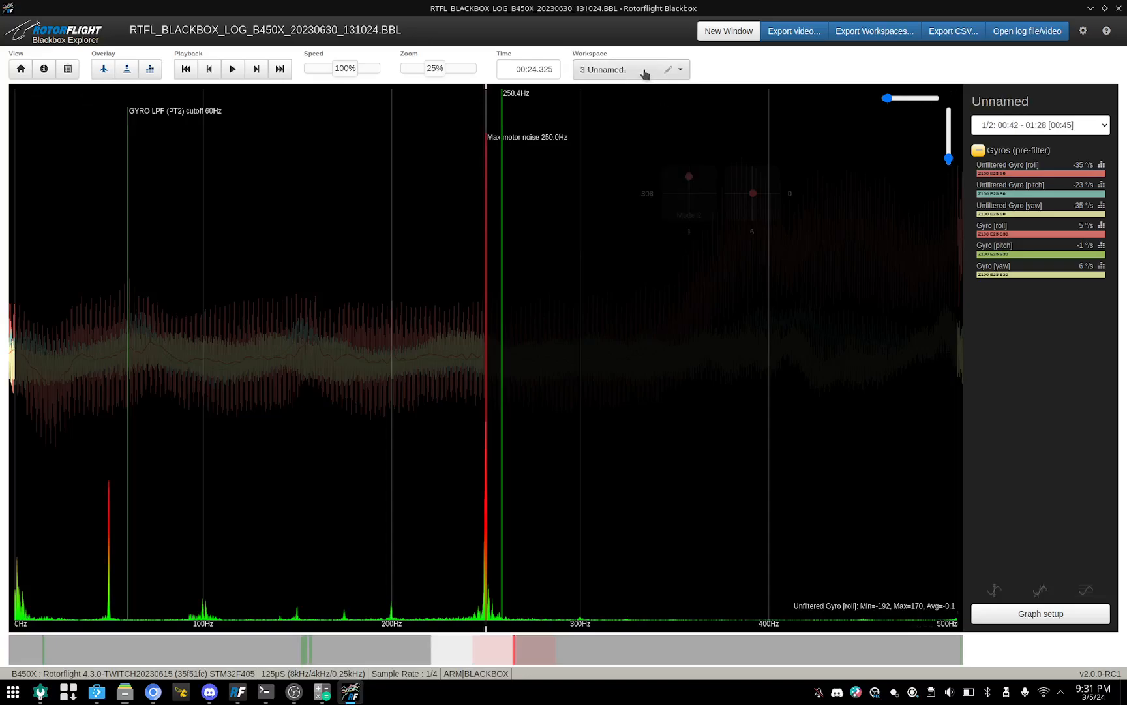
left_click(581, 66)
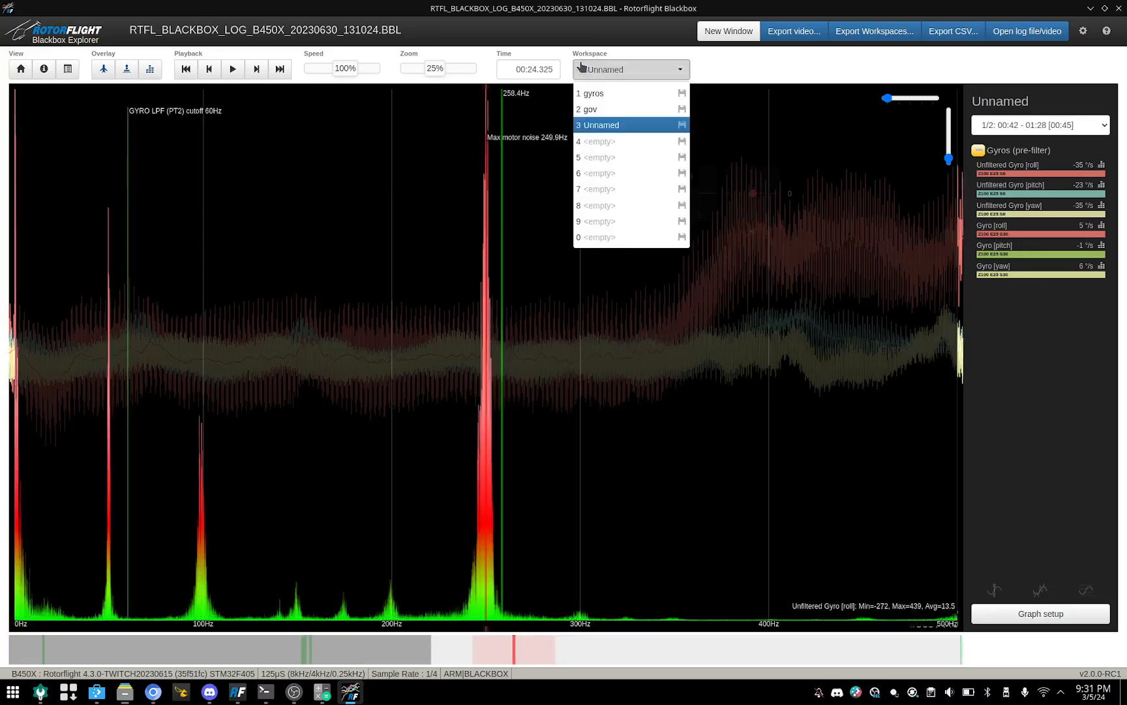
left_click(613, 68)
left_click(668, 70)
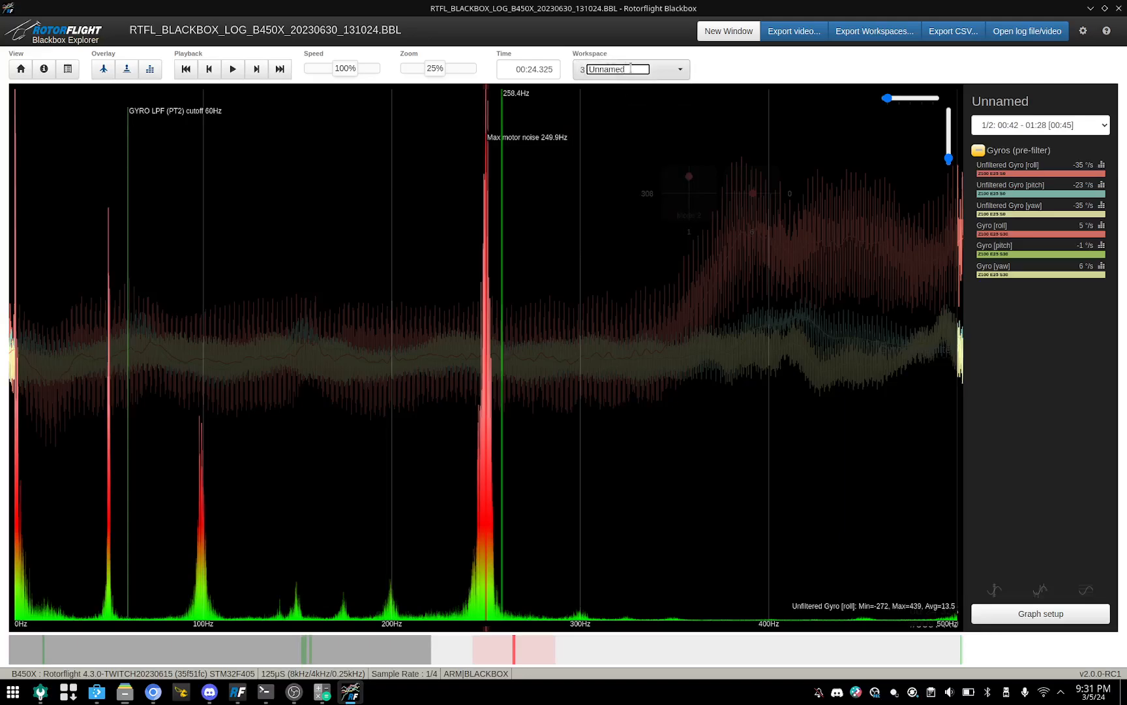
mouse_move(630, 68)
left_mouse_down()
mouse_move(584, 67)
mouse_move(603, 66)
left_mouse_up()
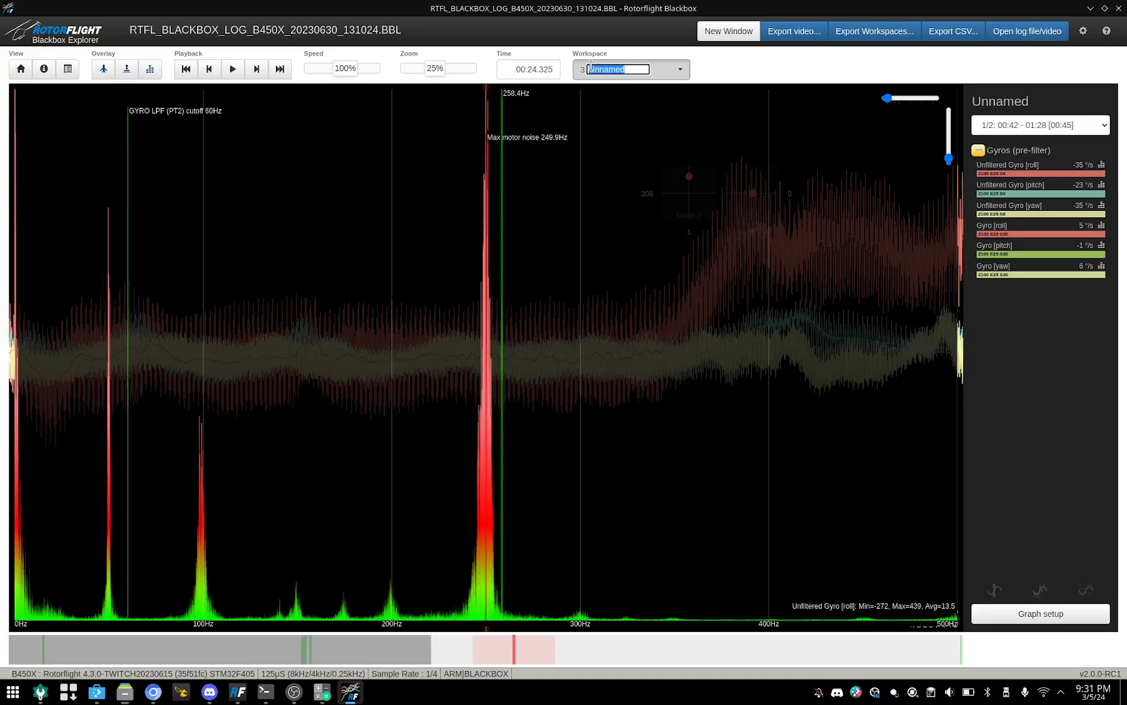
key("BackSpace")
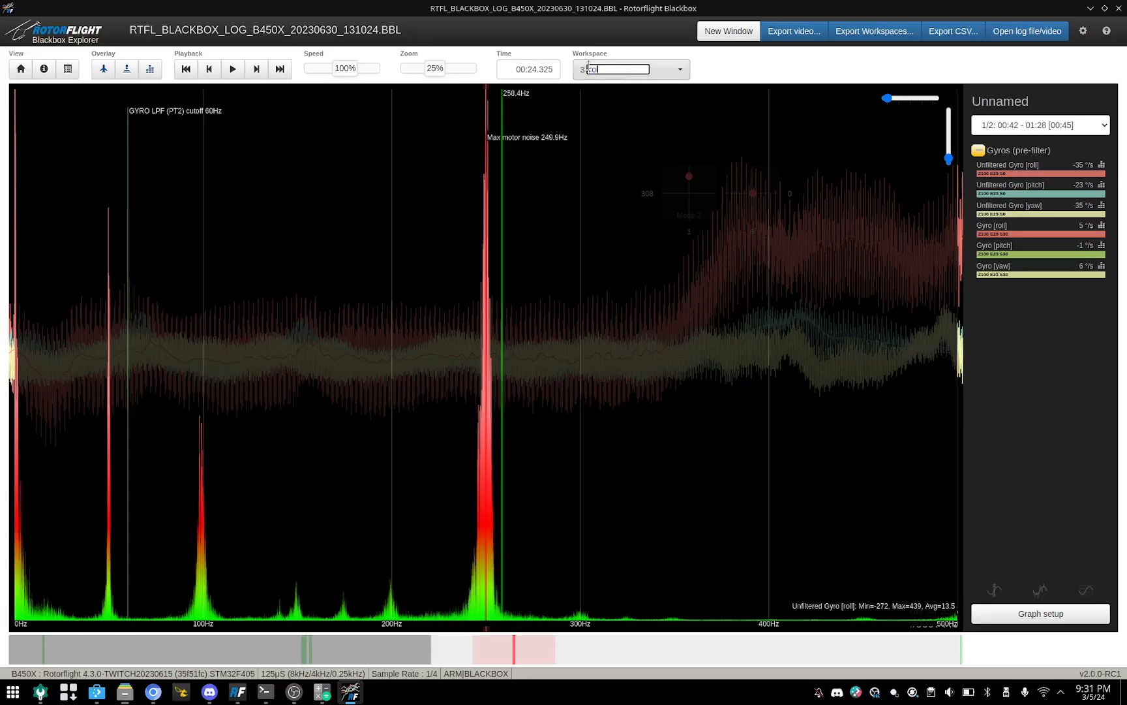
type("roll response")
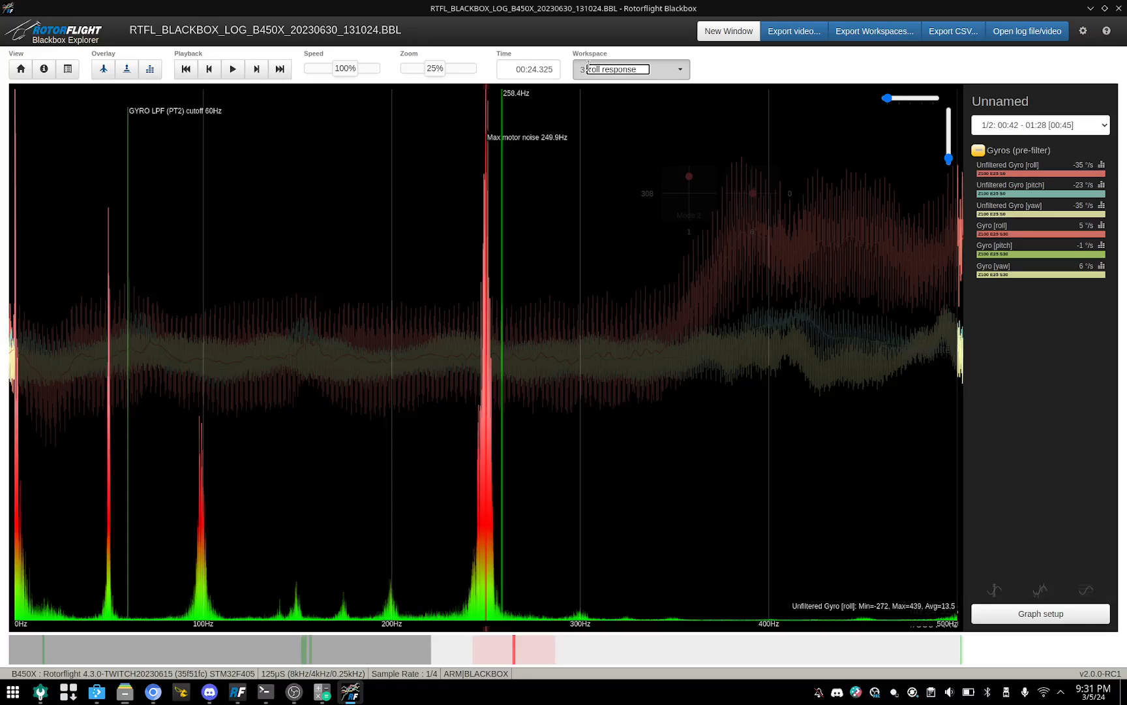
key("Return")
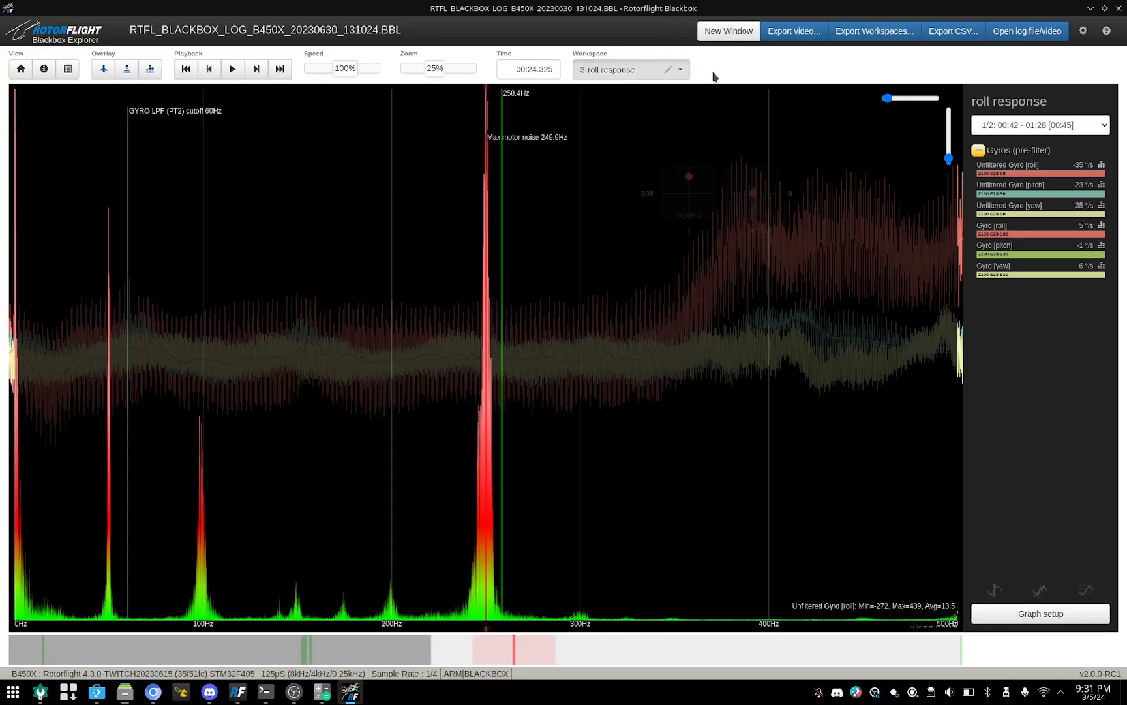
left_click(679, 77)
left_click(680, 78)
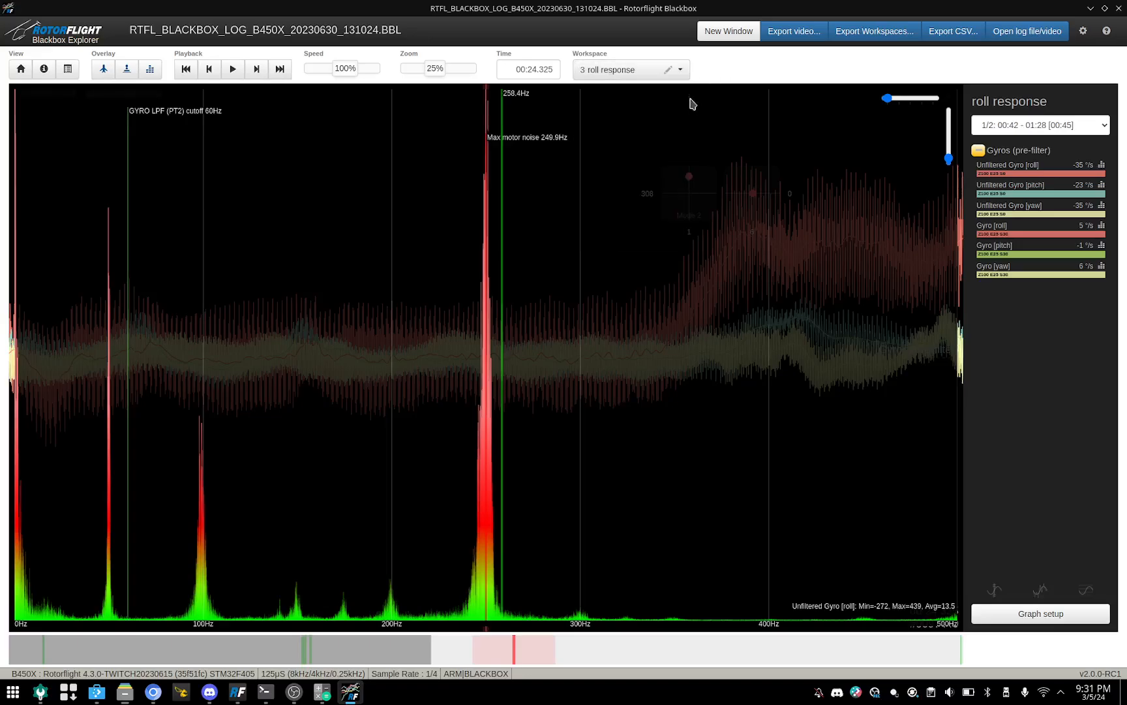
Step: In the graph setup of the roll response workspace, delete all six fields of the Gyros (pre-filter) graph
left_click(1050, 615)
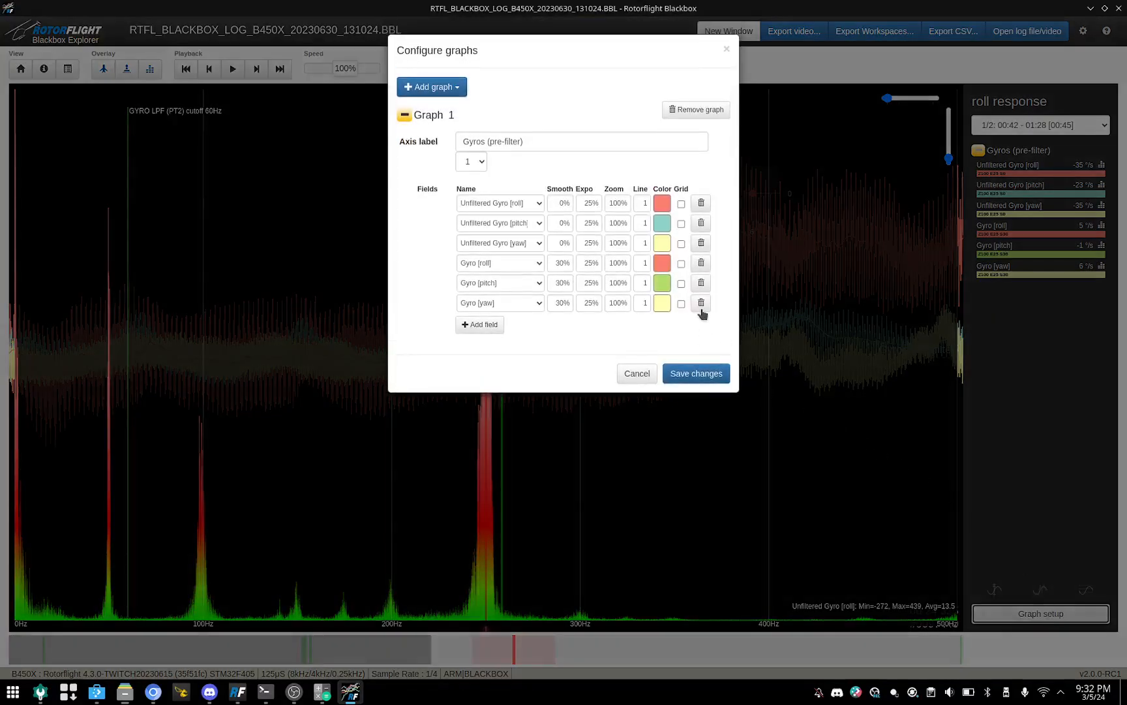
left_click(702, 302)
left_click(701, 285)
left_click(701, 263)
left_click(702, 243)
left_click(701, 223)
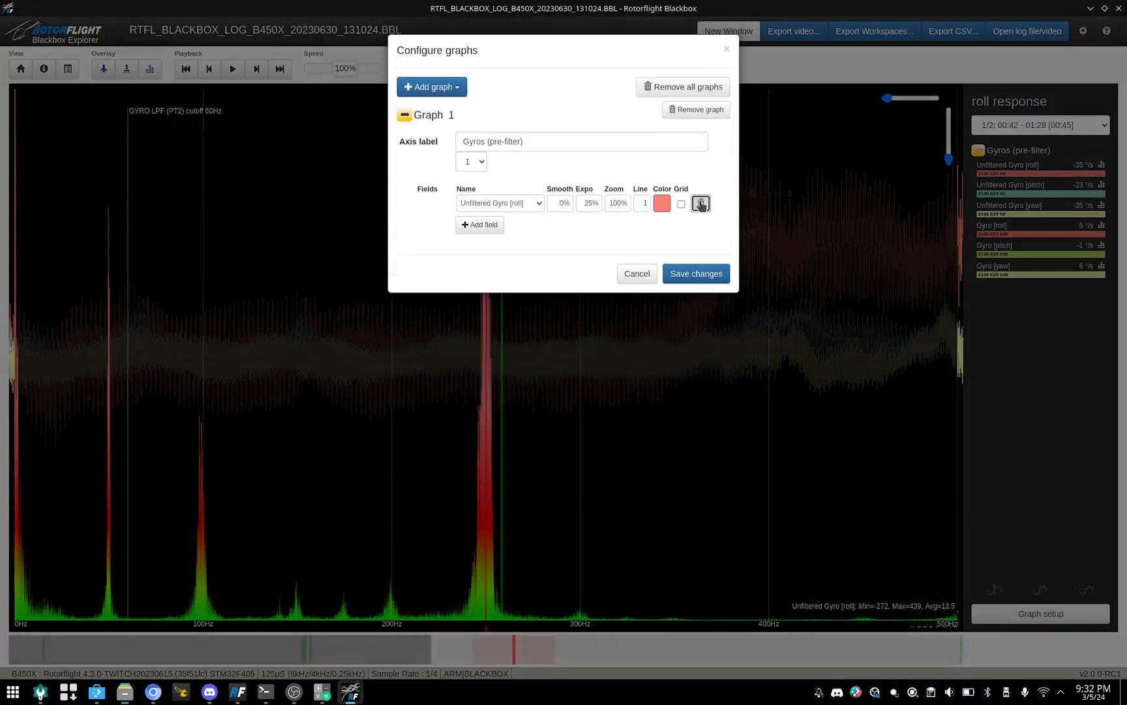
left_click(701, 203)
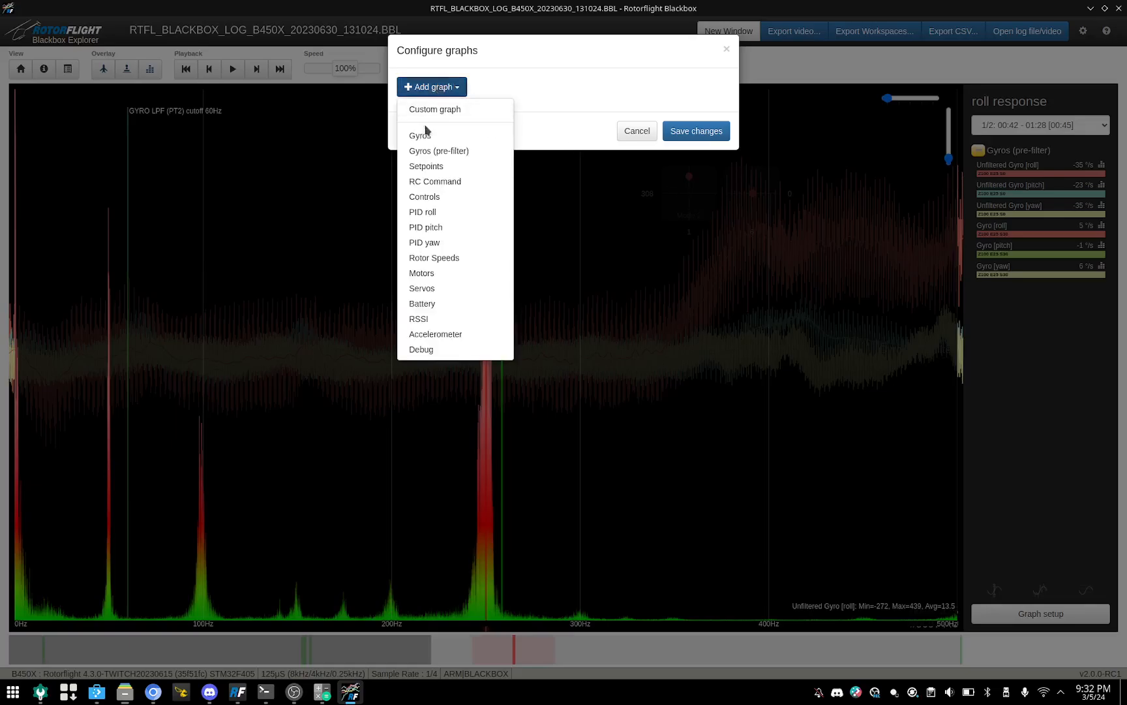
Step: Add a custom graph containing the fields Setpoint [roll] and Gyro [roll]
left_click(426, 110)
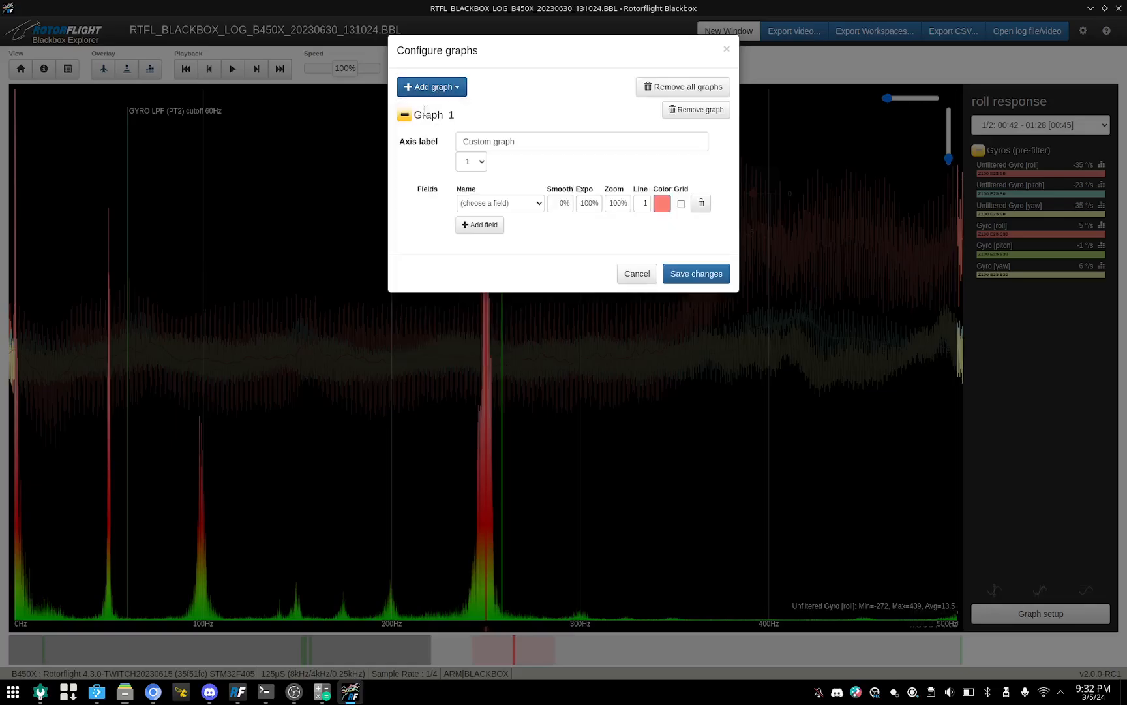
left_click(518, 203)
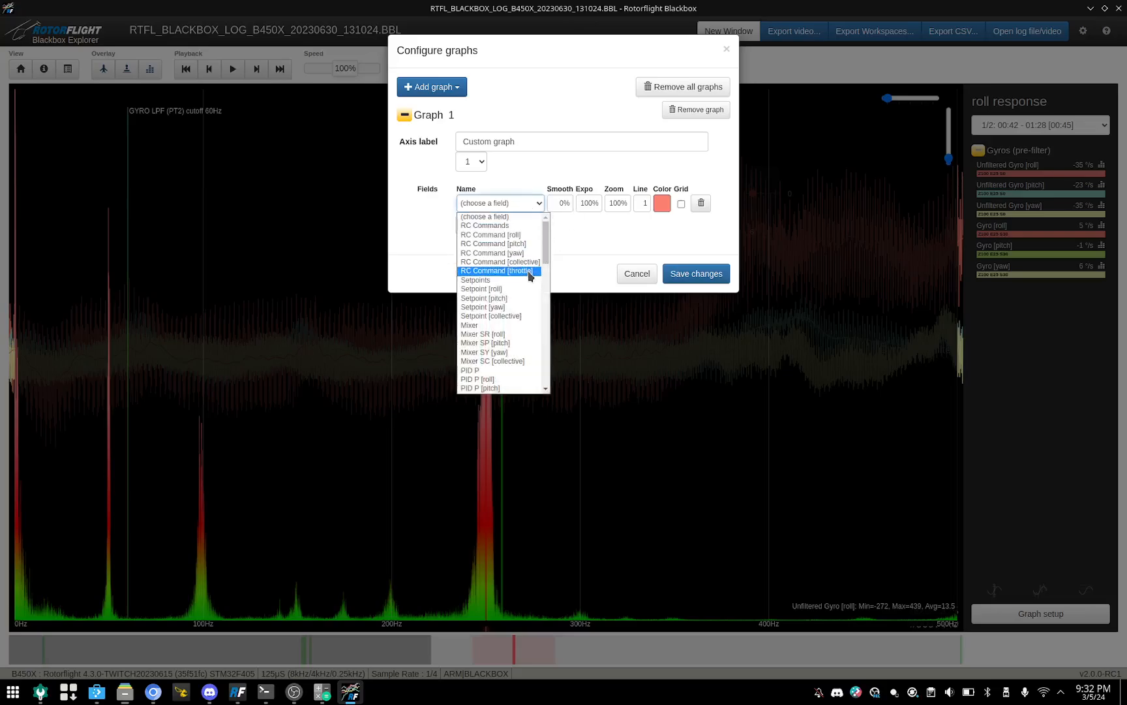
left_click(501, 289)
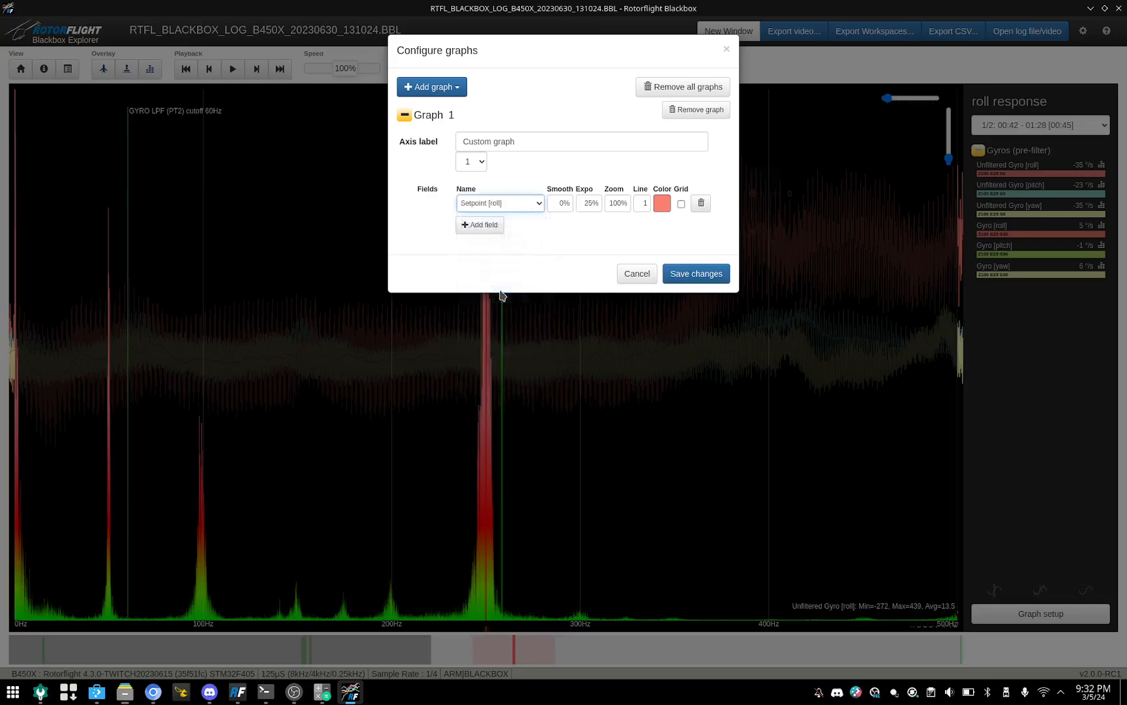
left_click(479, 225)
left_click(539, 224)
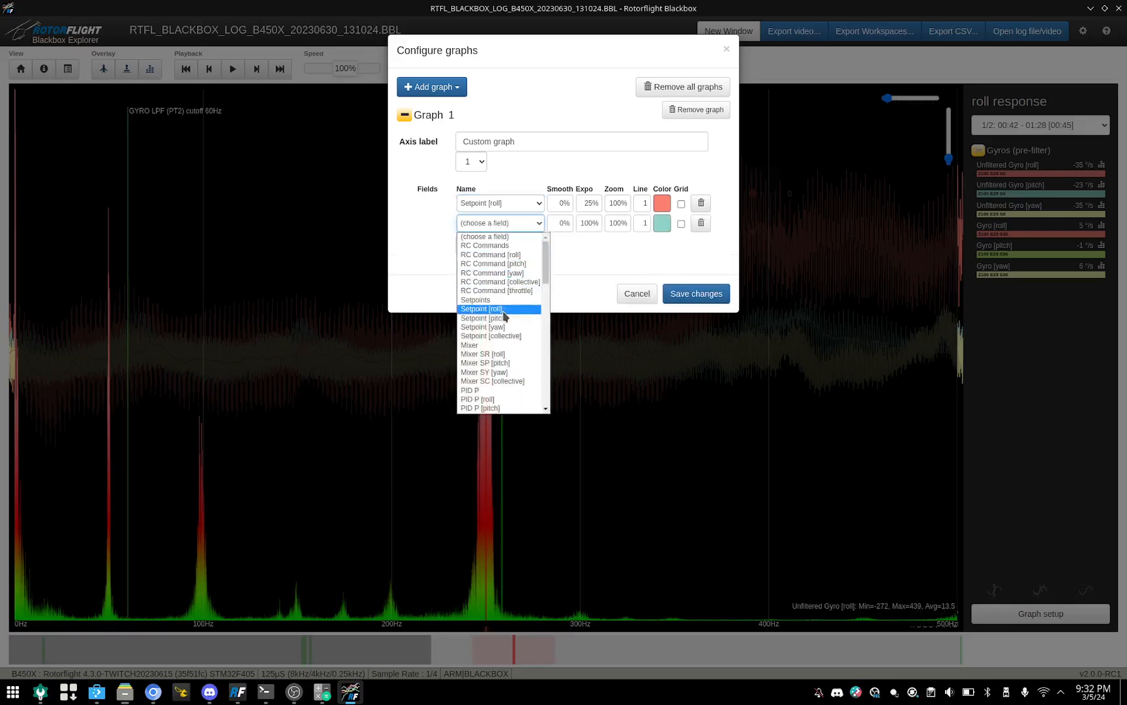
scroll(504, 317, "down", 7)
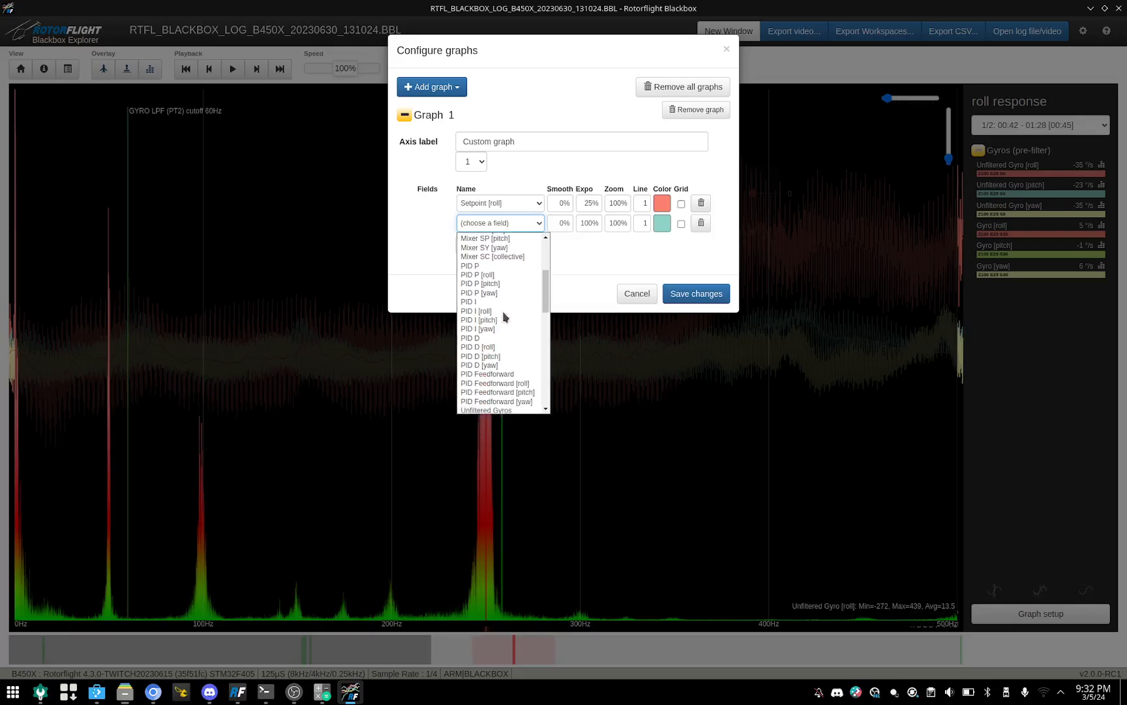
left_click(473, 393)
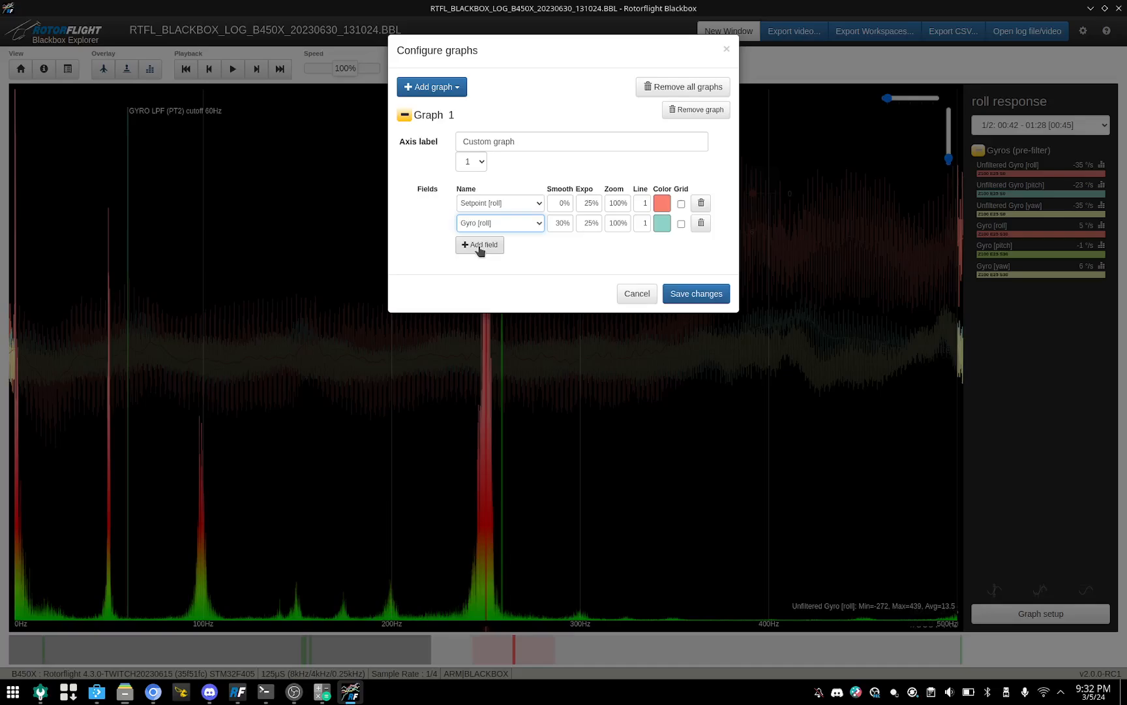
Step: Add PID I [roll] as the custom graph's third field and save the graph configuration
left_click(480, 246)
left_click(533, 243)
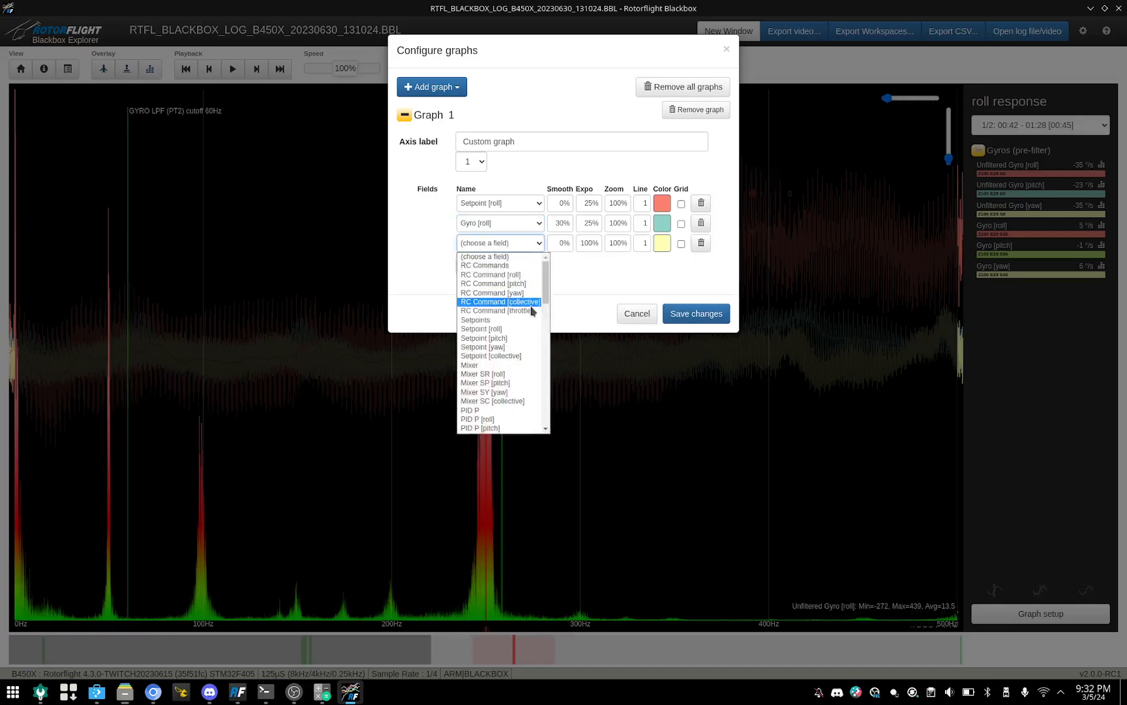
scroll(519, 346, "down", 1)
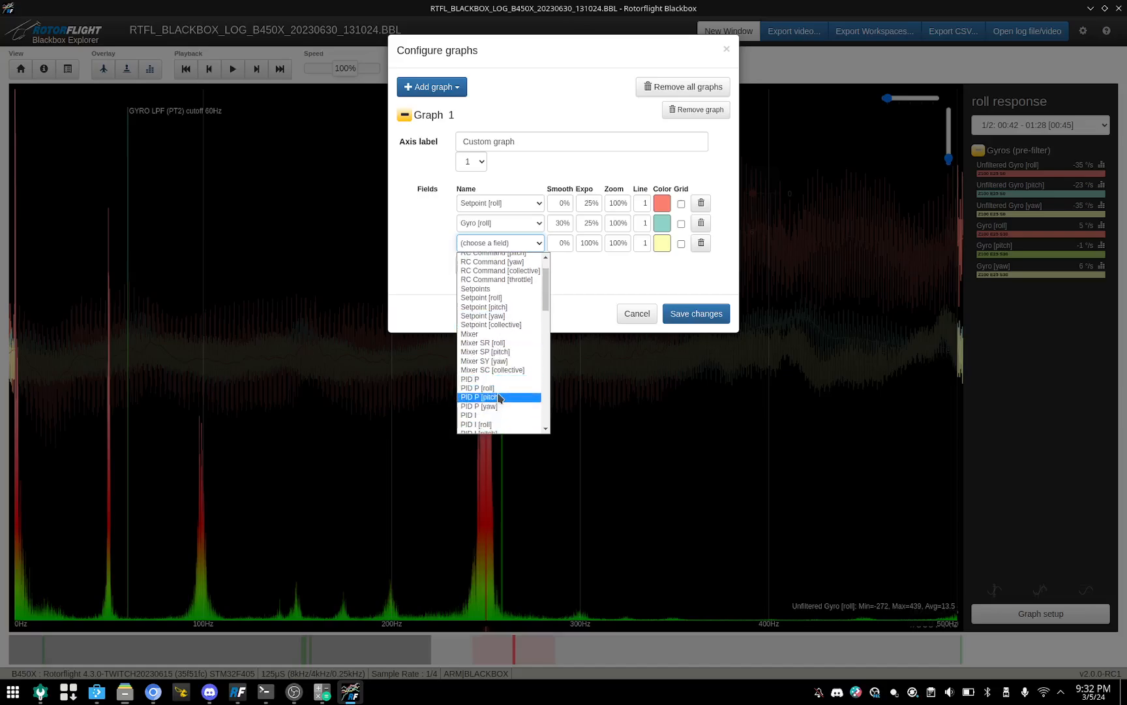
scroll(482, 401, "down", 1)
left_click(478, 395)
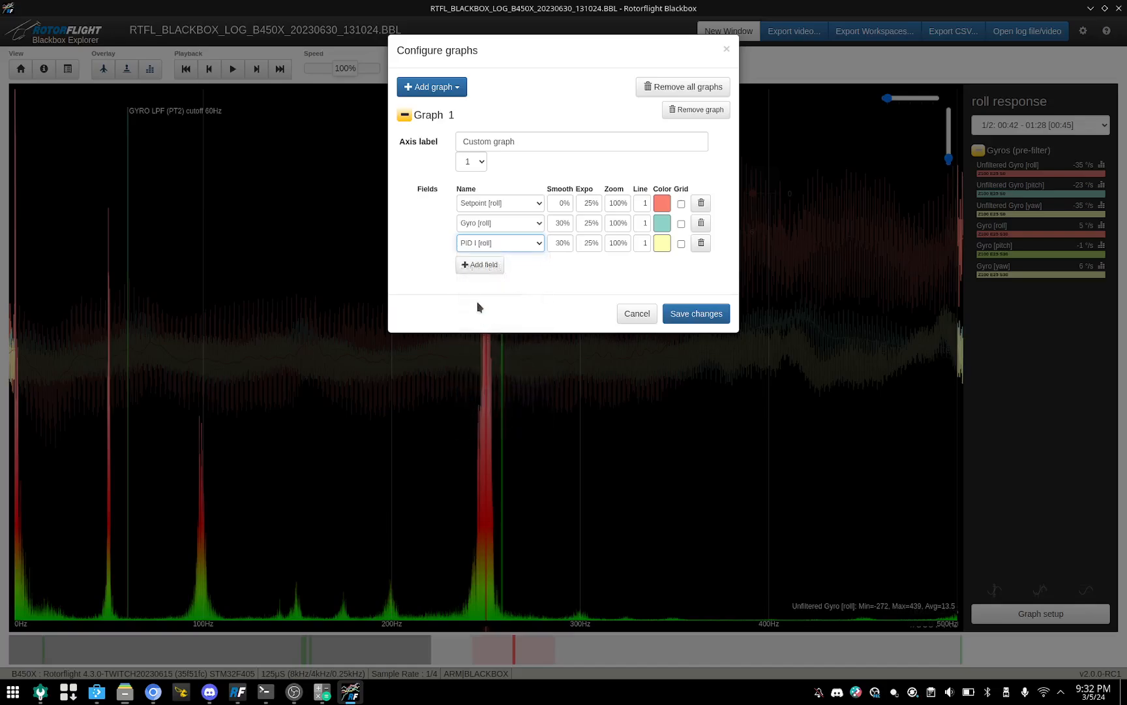
left_click(697, 313)
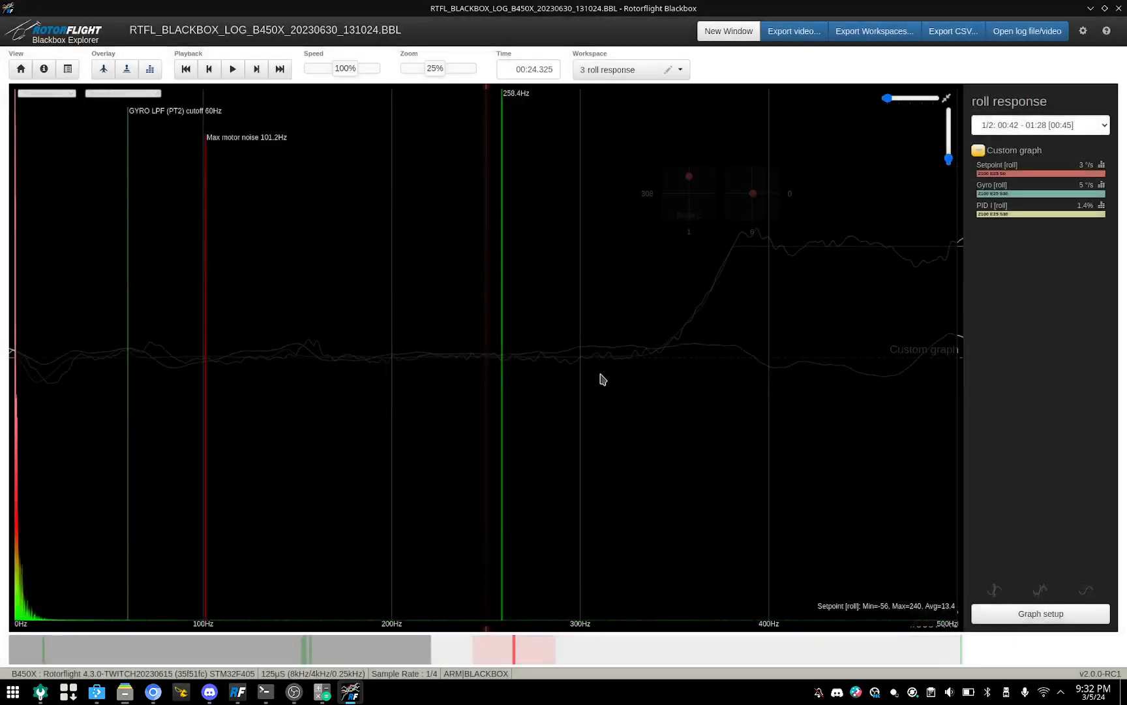
Step: Hide the frequency spectrum overlay and move along the log to the roll manoeuvre at about 00:26
left_click(156, 68)
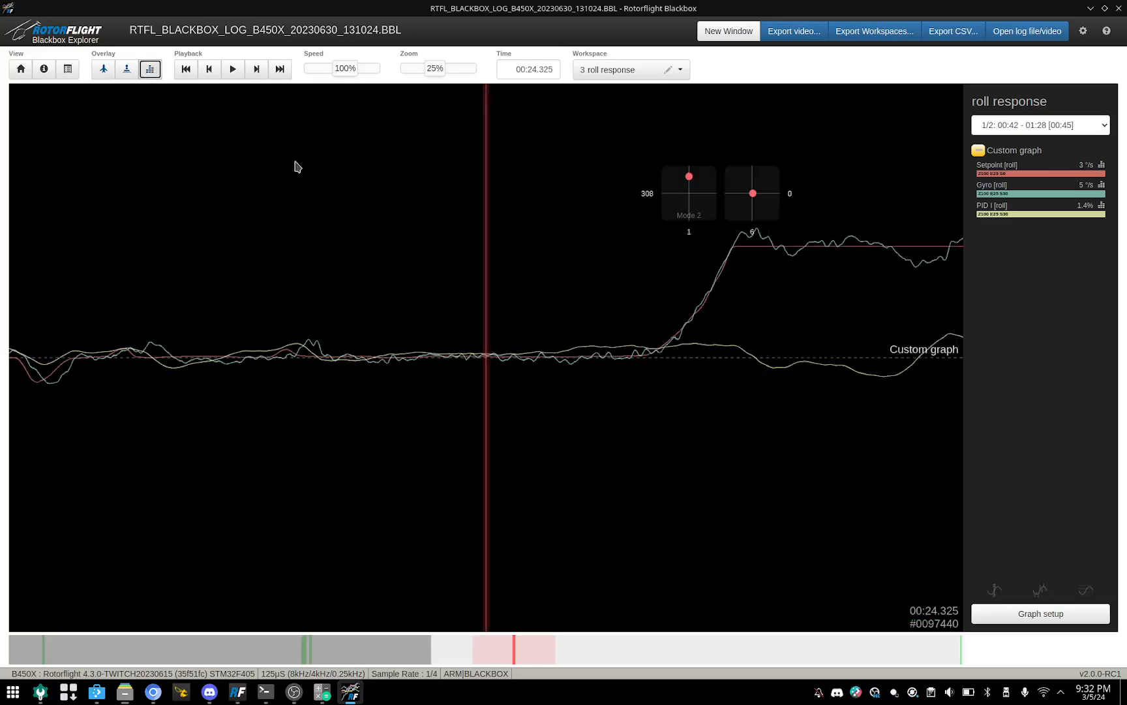
scroll(595, 383, "down", 5)
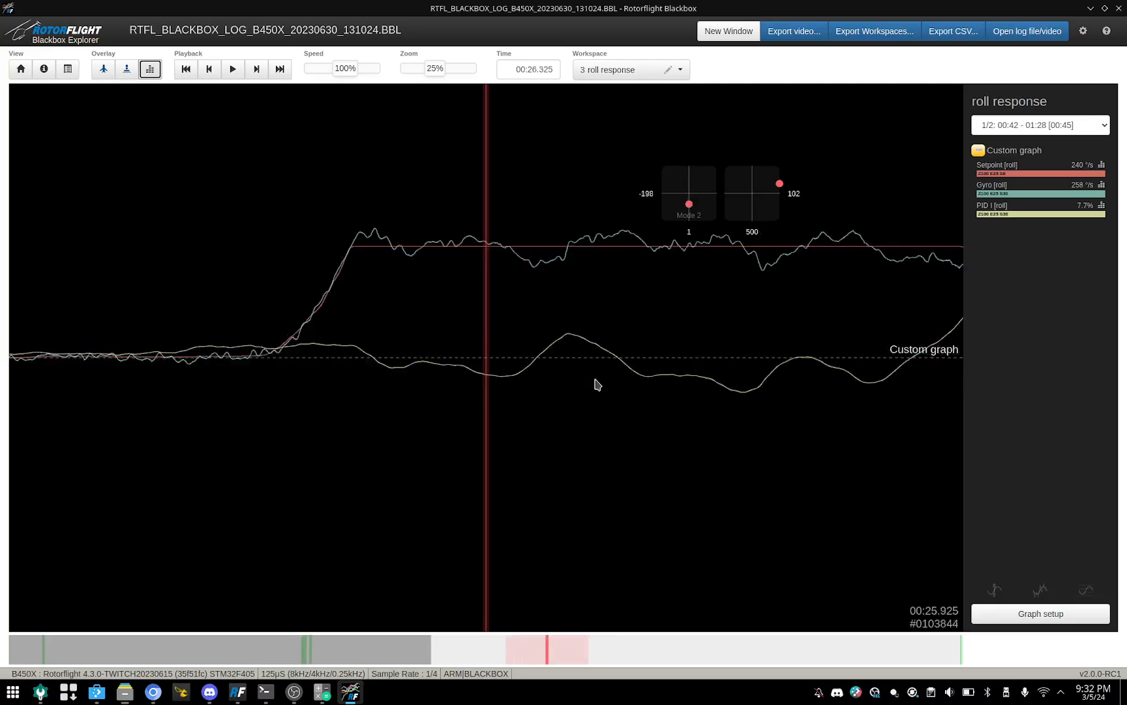
mouse_move(595, 389)
left_mouse_down()
mouse_move(672, 382)
mouse_move(373, 372)
mouse_move(690, 382)
mouse_move(799, 406)
mouse_move(629, 393)
left_mouse_up()
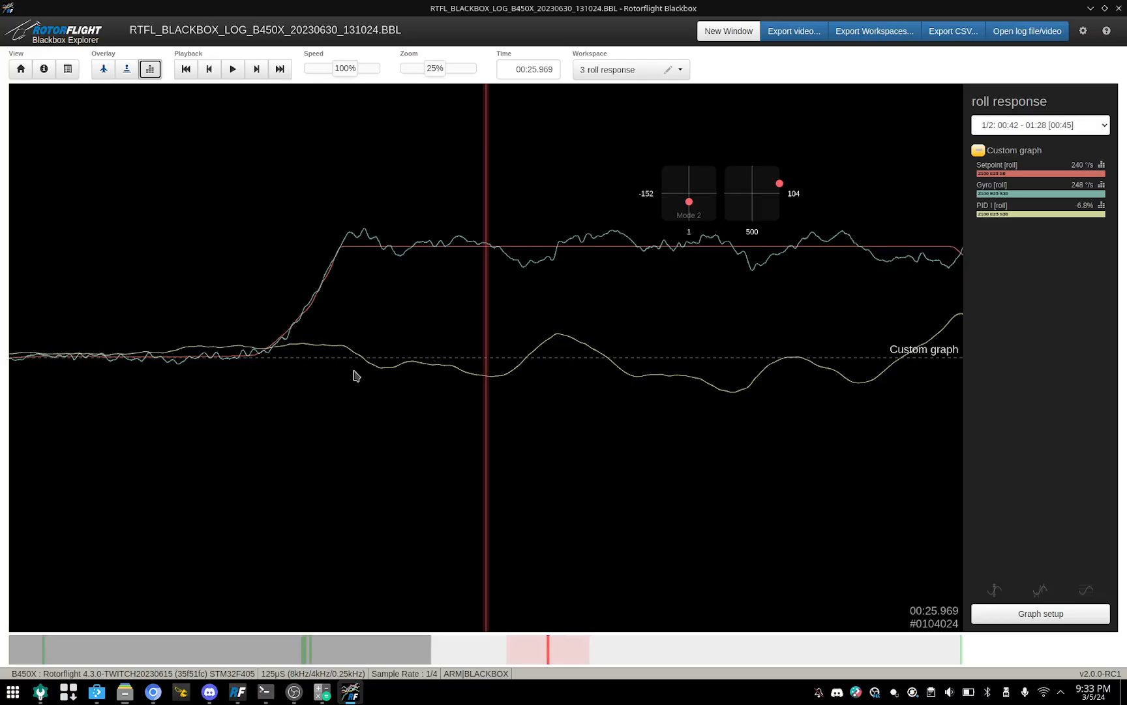
Step: Examine how Gyro [roll] tracks Setpoint [roll] and how PID I [roll] reacts from the start of the roll manoeuvre through its stop
left_click_drag(355, 372, 69, 369)
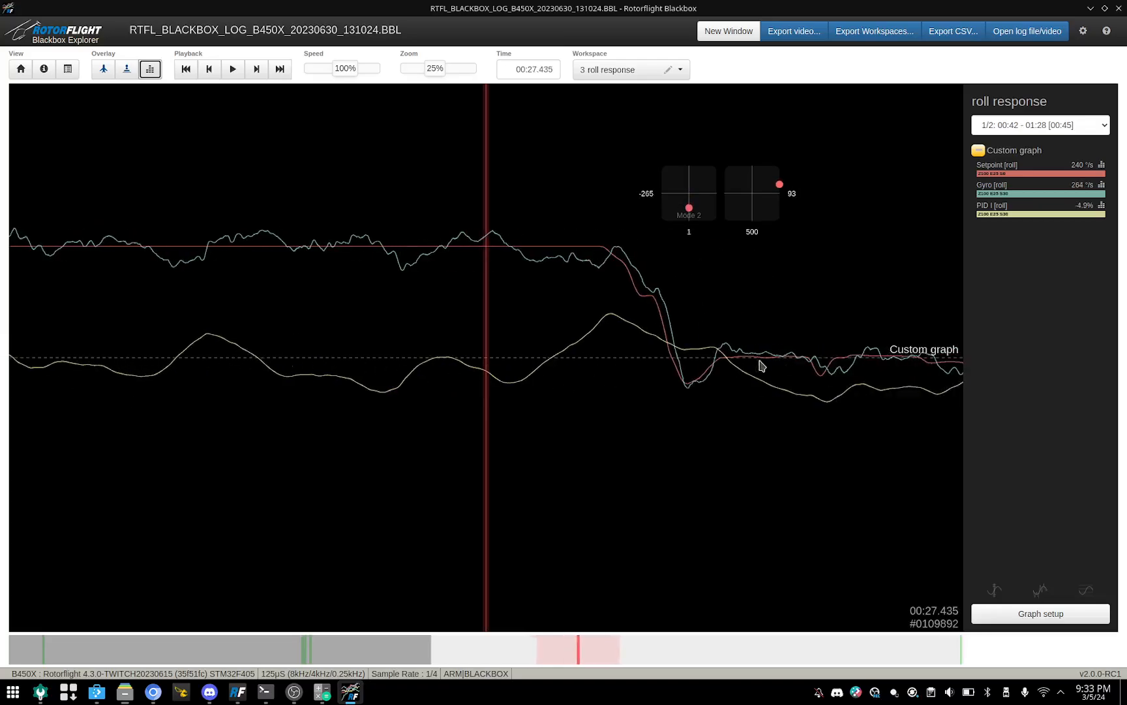
mouse_move(522, 358)
left_mouse_down()
mouse_move(669, 372)
mouse_move(535, 375)
mouse_move(362, 355)
mouse_move(270, 370)
mouse_move(426, 385)
left_mouse_up()
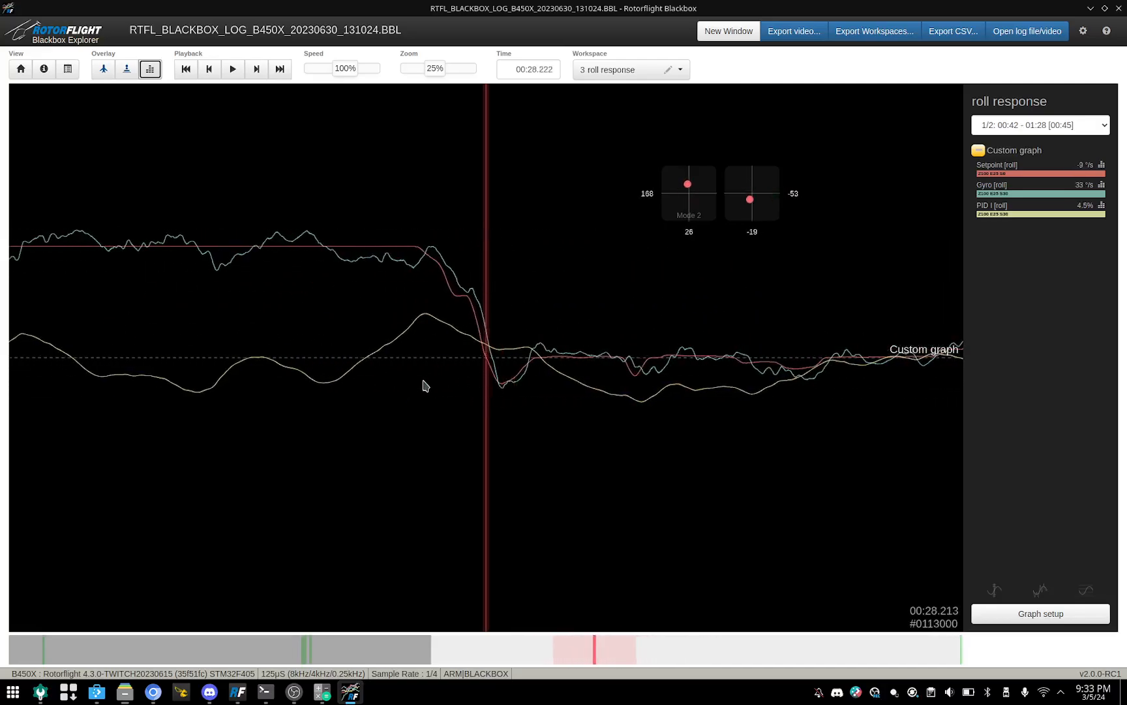
mouse_move(312, 402)
left_mouse_down()
mouse_move(403, 396)
mouse_move(335, 388)
left_mouse_up()
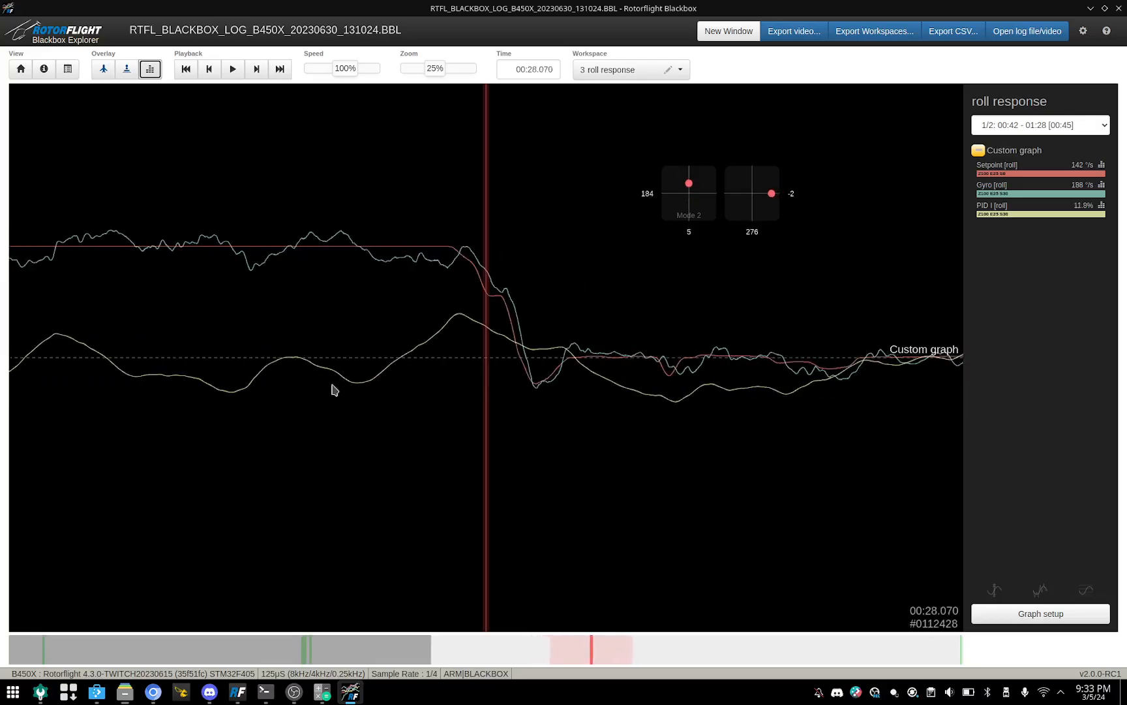
mouse_move(495, 365)
left_mouse_down()
mouse_move(672, 370)
mouse_move(471, 365)
mouse_move(632, 389)
left_mouse_up()
mouse_move(420, 390)
left_mouse_down()
mouse_move(569, 406)
mouse_move(382, 411)
mouse_move(460, 433)
left_mouse_up()
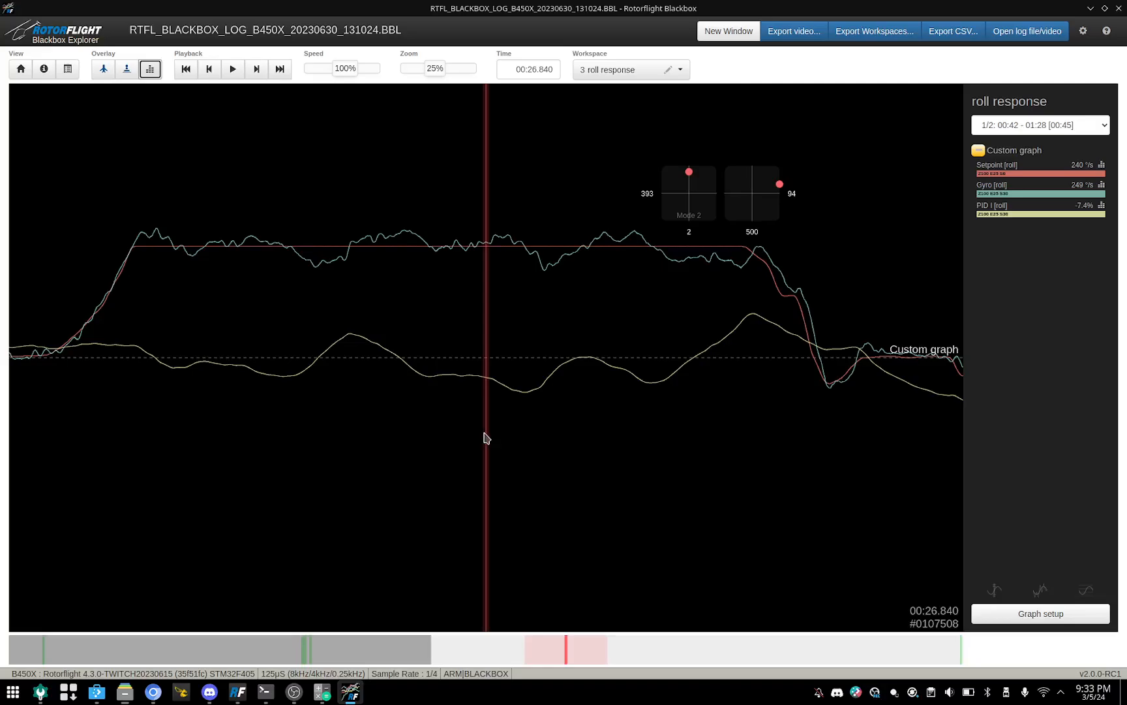
left_click_drag(392, 393, 465, 399)
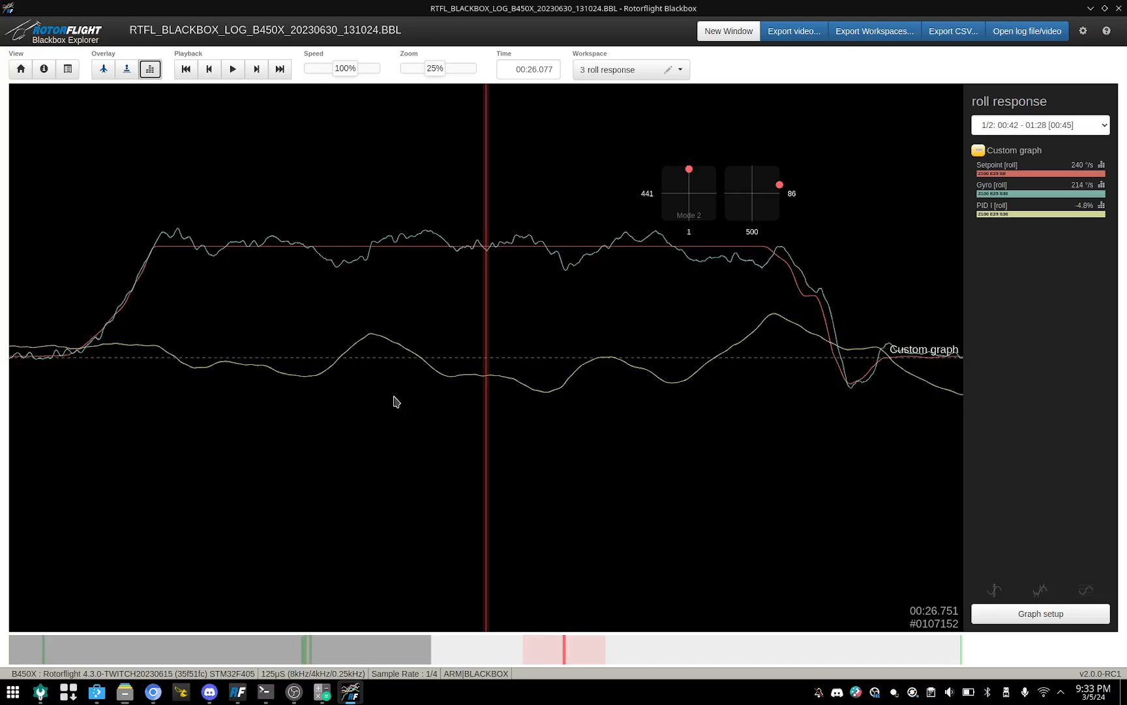
left_click_drag(392, 397, 408, 445)
left_click_drag(655, 380, 792, 355)
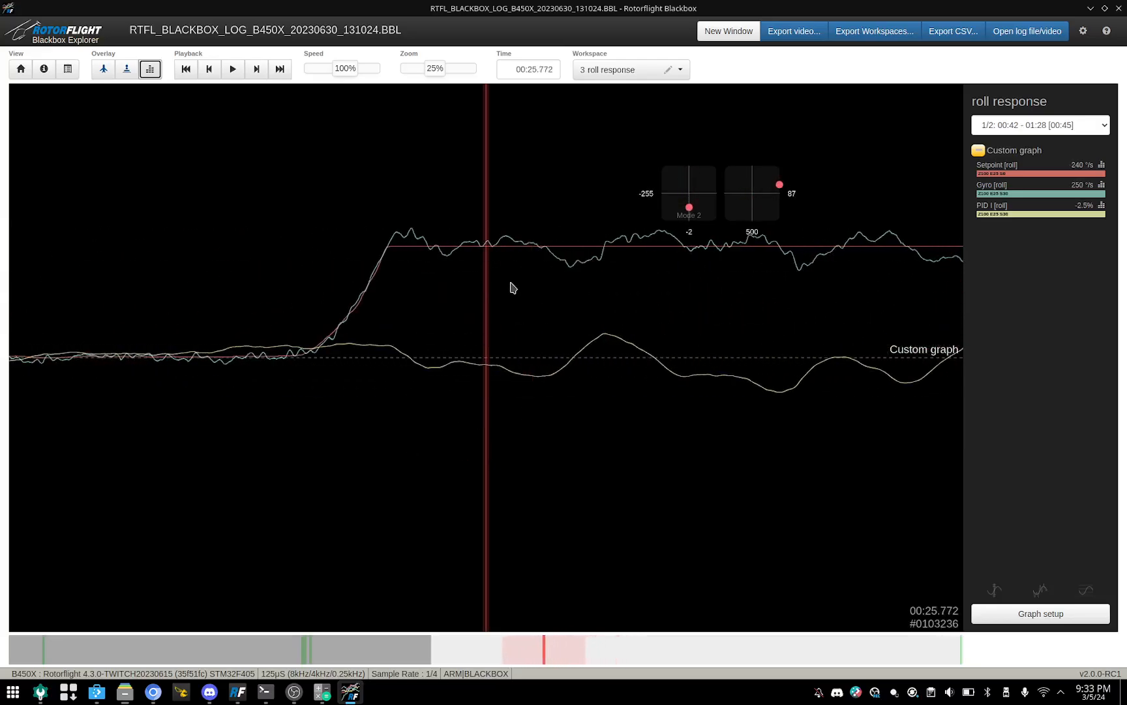
left_click_drag(511, 287, 451, 300)
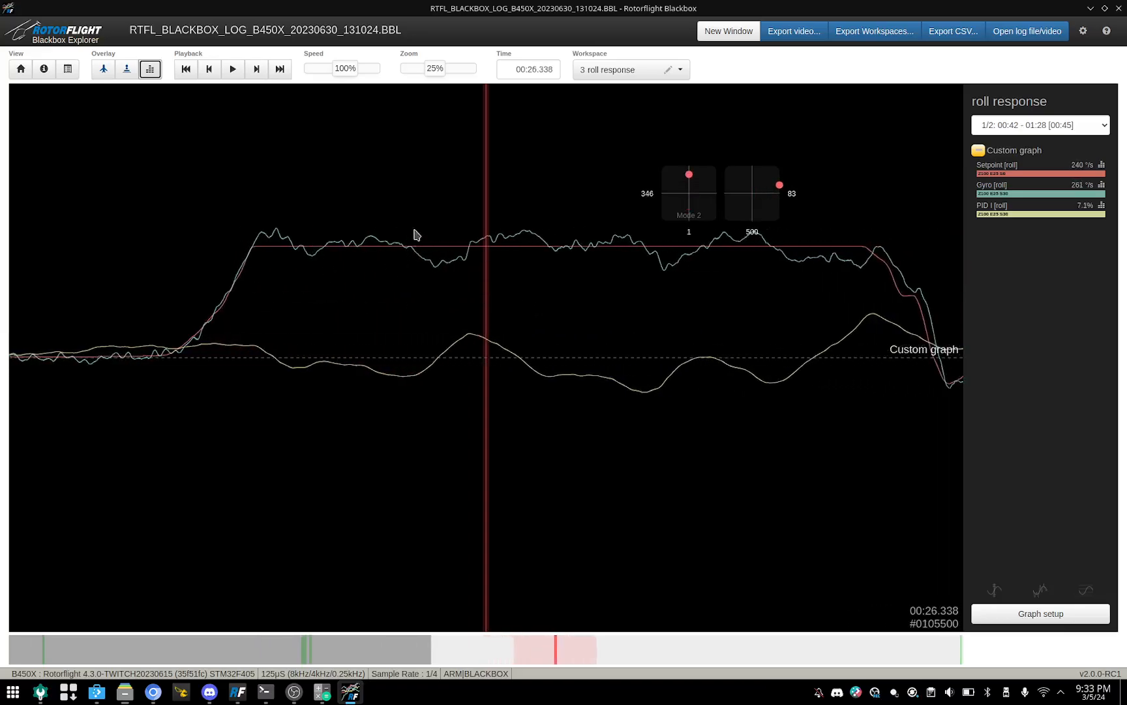
left_click_drag(798, 397, 666, 414)
left_click_drag(395, 370, 566, 396)
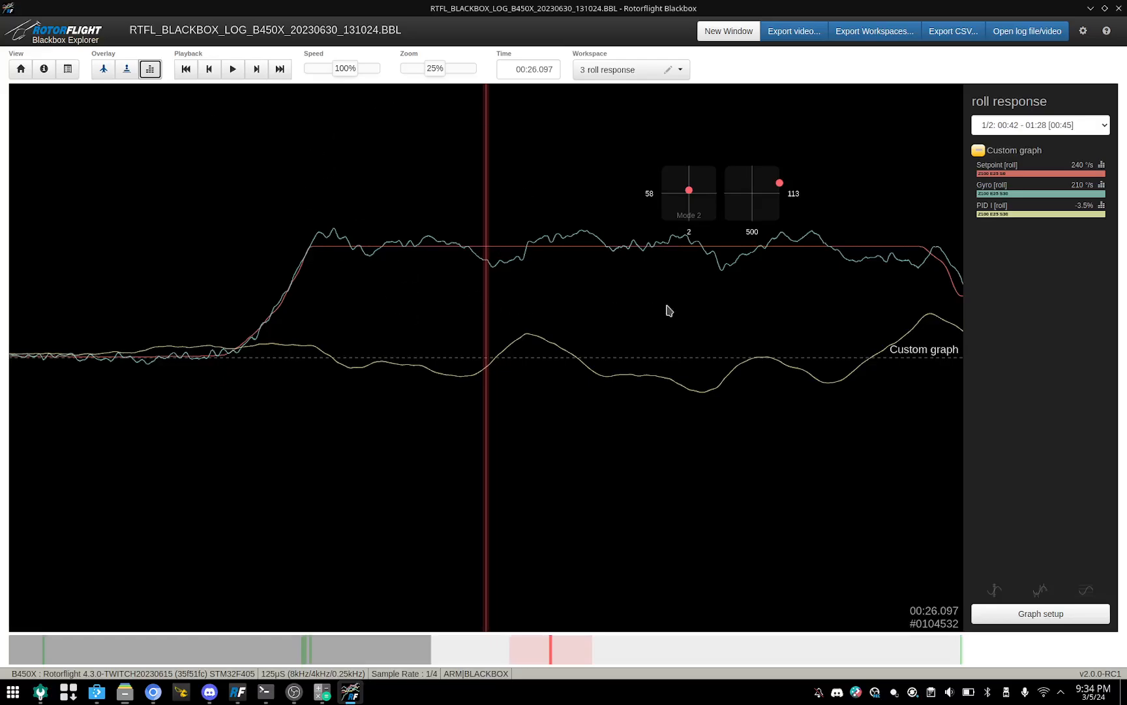
left_click_drag(669, 310, 560, 309)
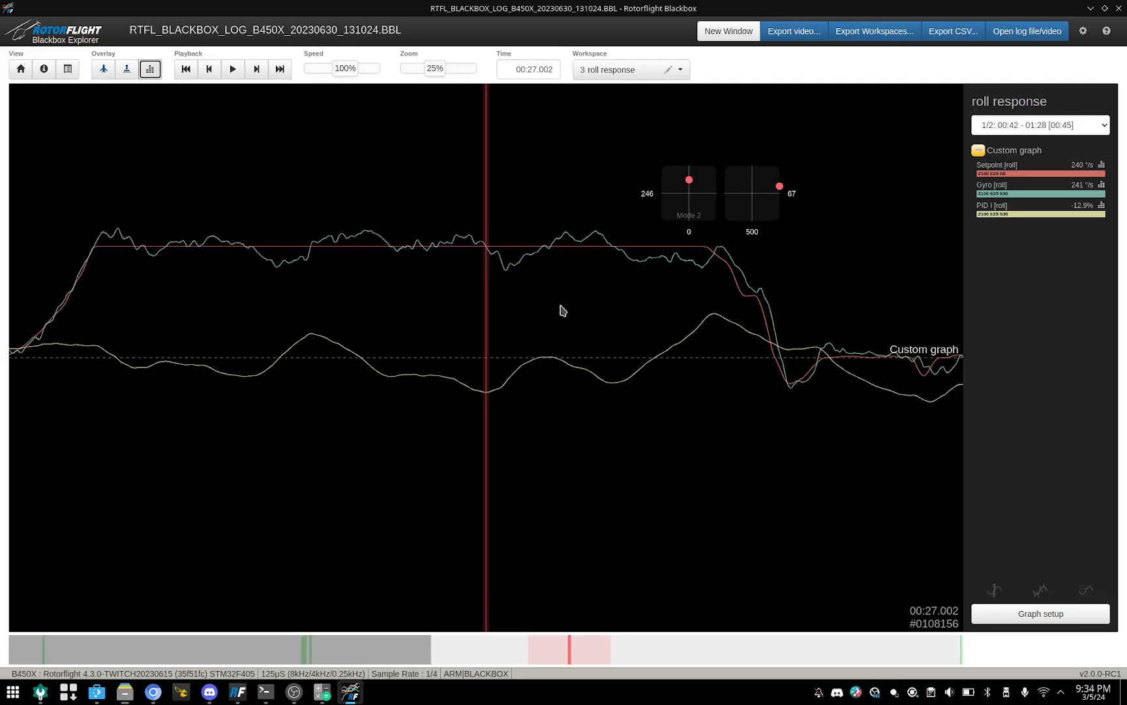
left_click_drag(645, 385, 702, 379)
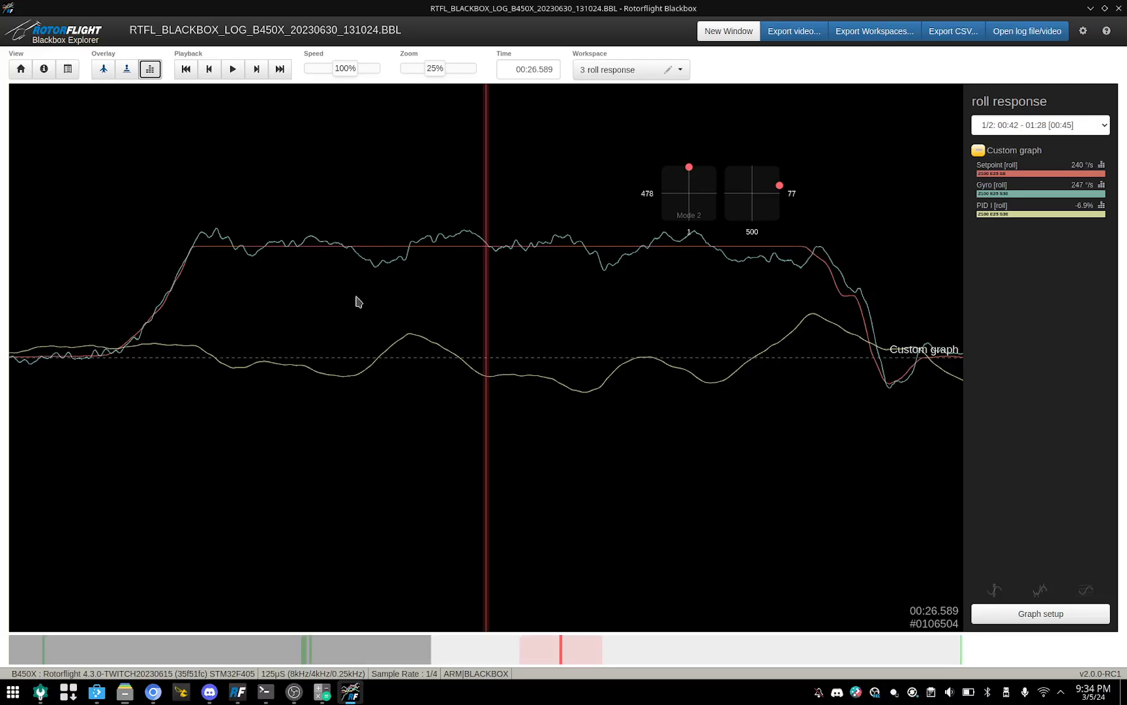
left_click(302, 688)
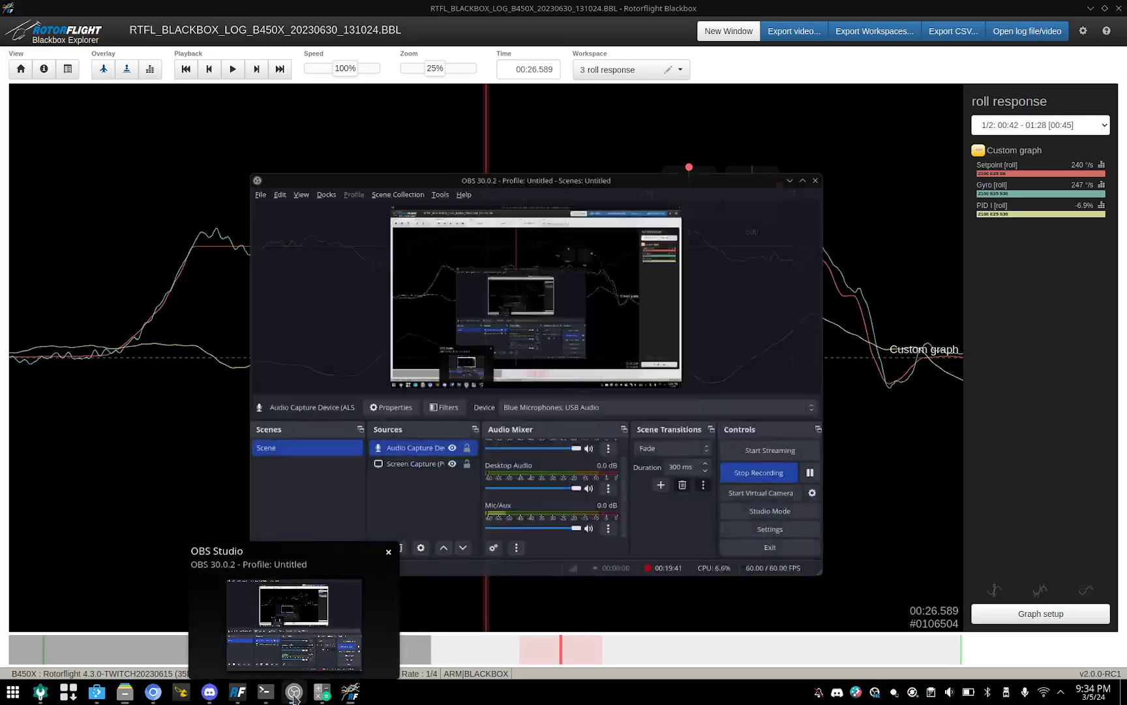